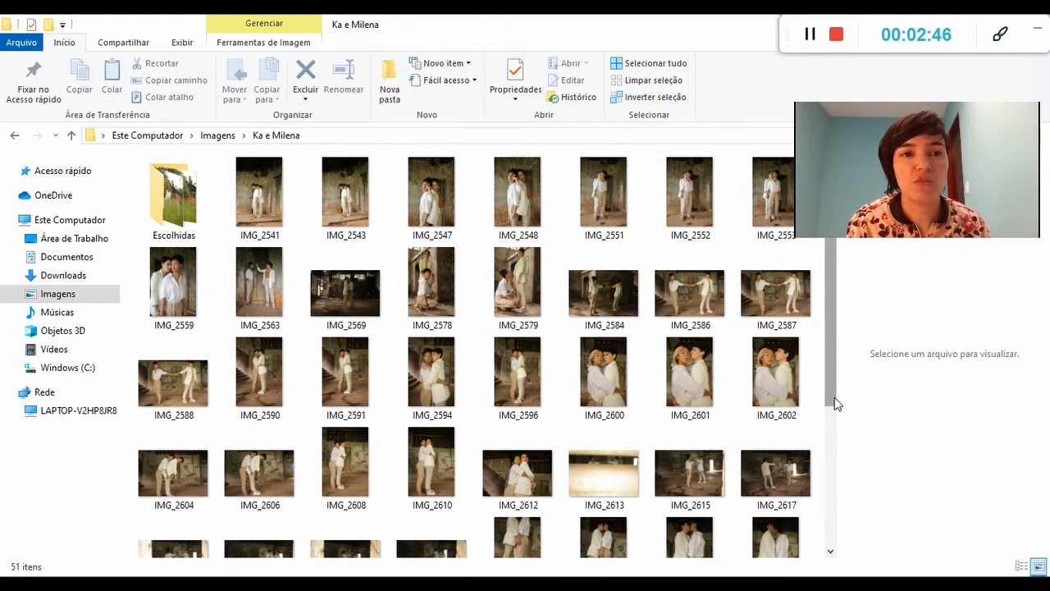
Open the 45 escolhidas folder inside Escolhidas and look through its photos.
{"action": "mouse_move", "coordinate": [835, 403]}
{"action": "left_mouse_down"}
{"action": "mouse_move", "coordinate": [831, 435]}
{"action": "mouse_move", "coordinate": [833, 402]}
{"action": "left_mouse_up"}
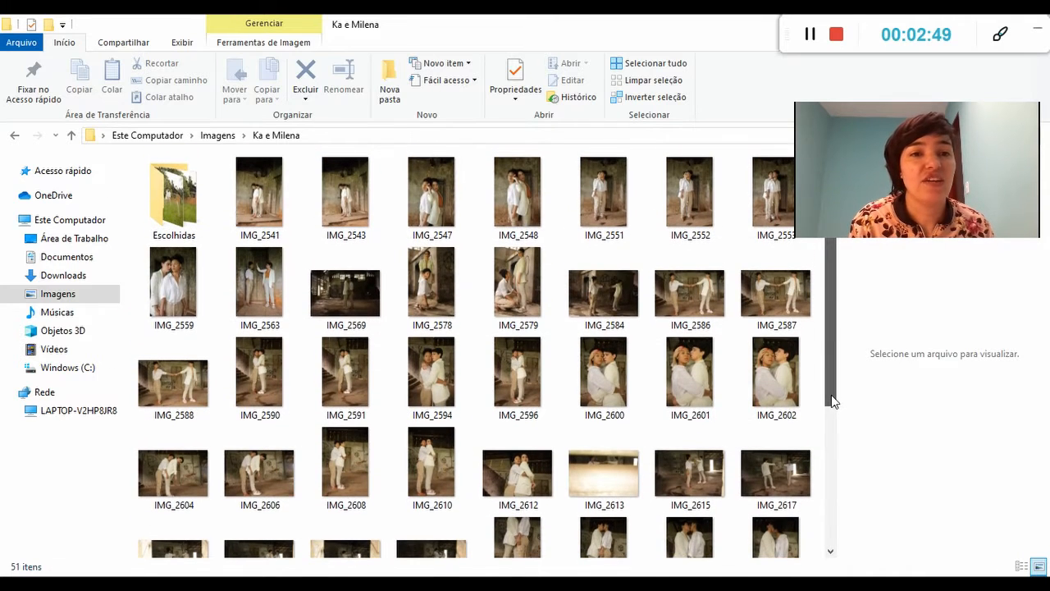
{"action": "left_click", "coordinate": [180, 220]}
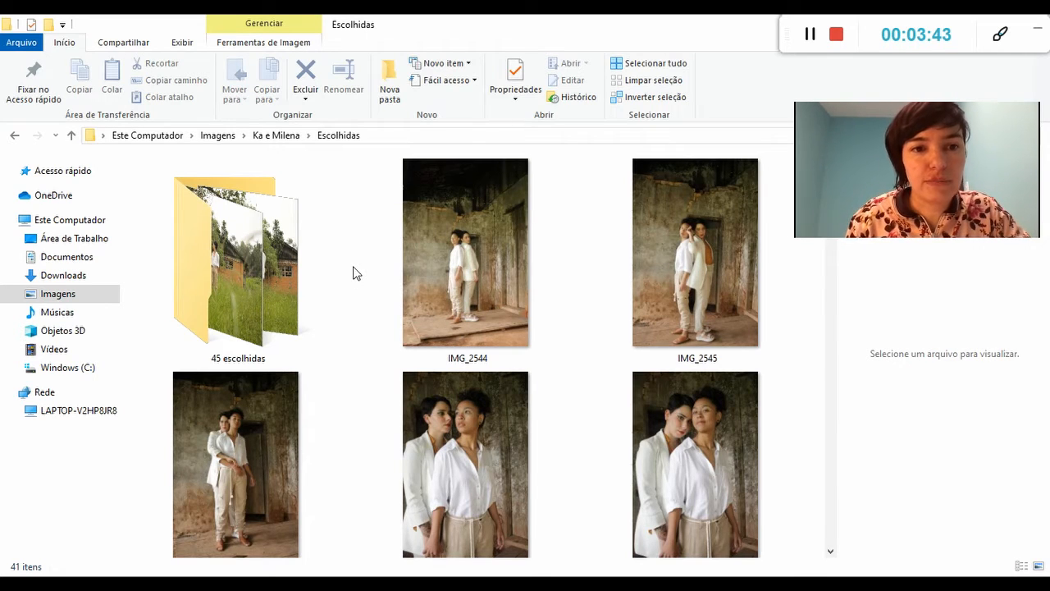
{"action": "left_click", "coordinate": [298, 272]}
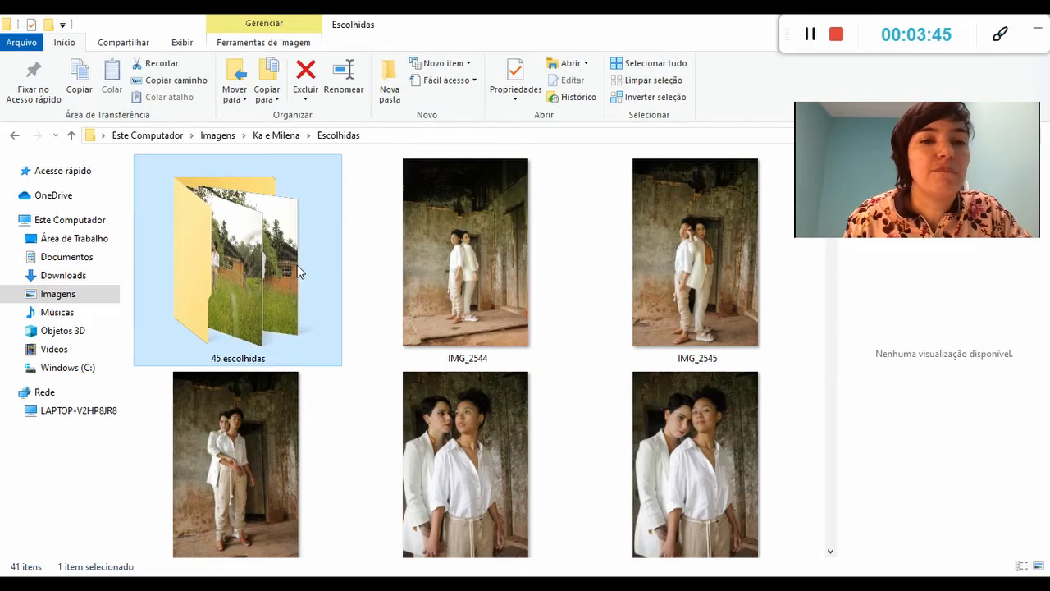
{"action": "double_click", "coordinate": [299, 272]}
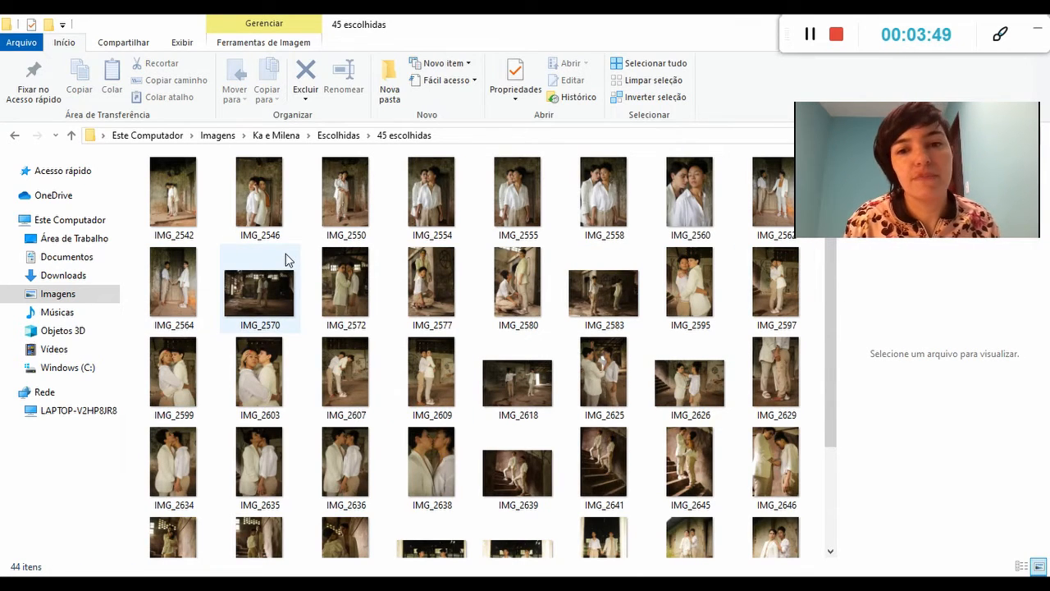
{"action": "scroll", "coordinate": [286, 260], "scroll_direction": "down", "scroll_amount": 1}
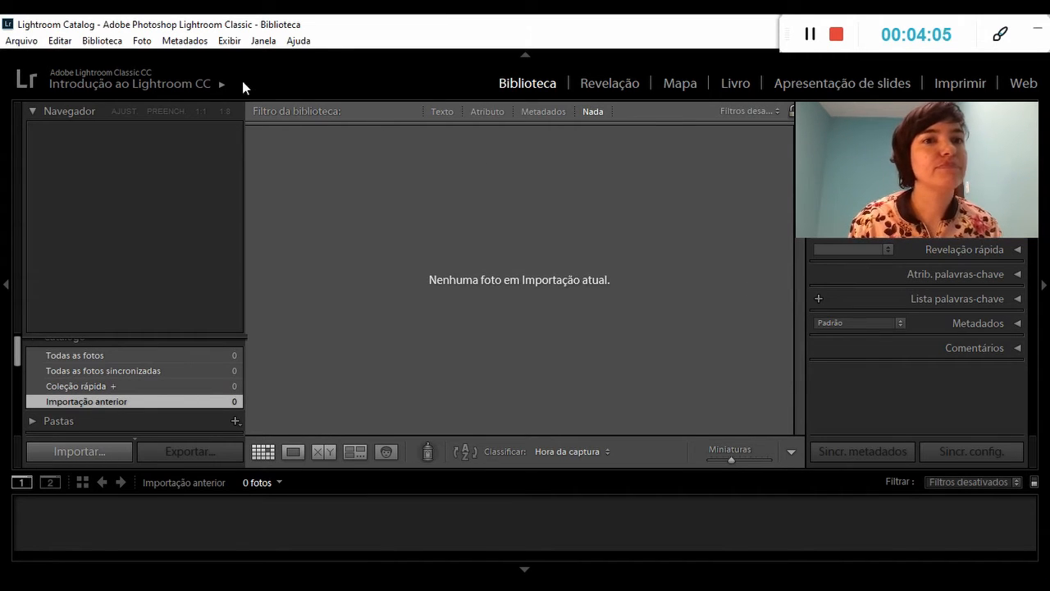
Switch to Lightroom Classic, start a photo import and choose the 45 escolhidas folder as the source.
{"action": "left_click", "coordinate": [24, 42]}
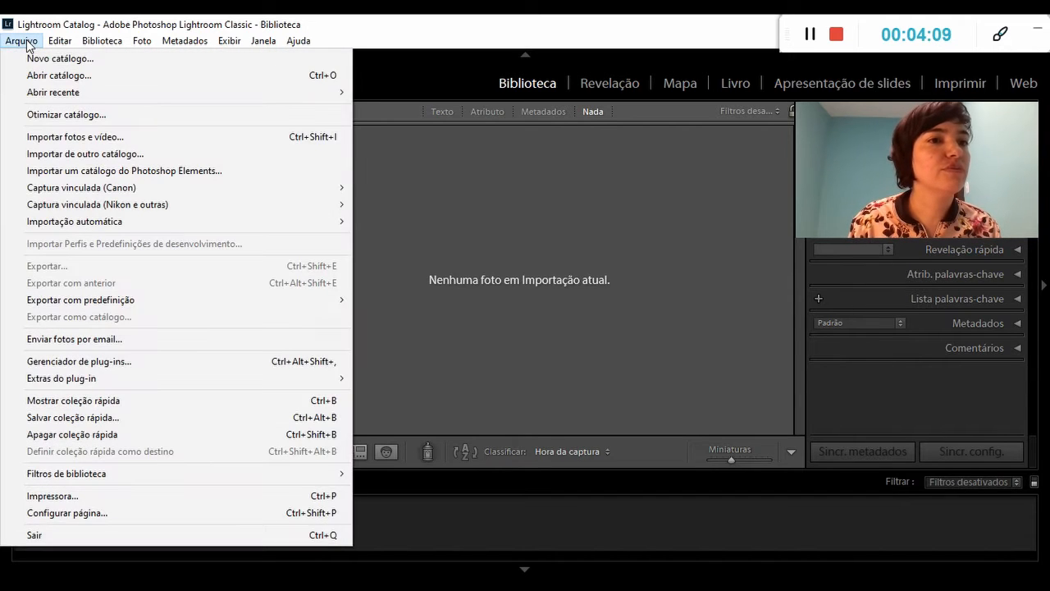
{"action": "left_click", "coordinate": [51, 138]}
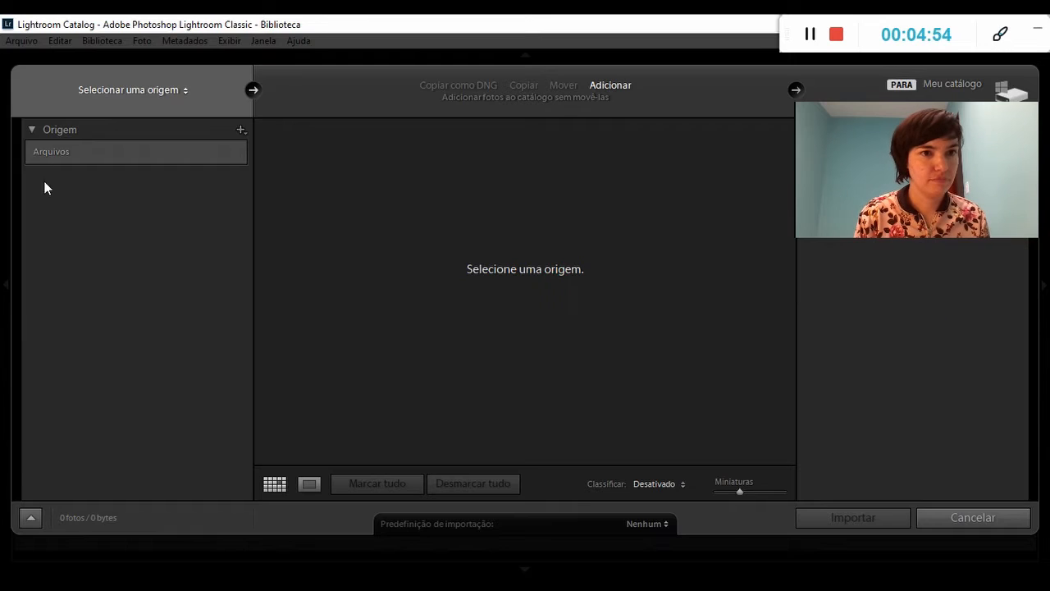
{"action": "left_click", "coordinate": [46, 156]}
{"action": "left_click", "coordinate": [41, 171]}
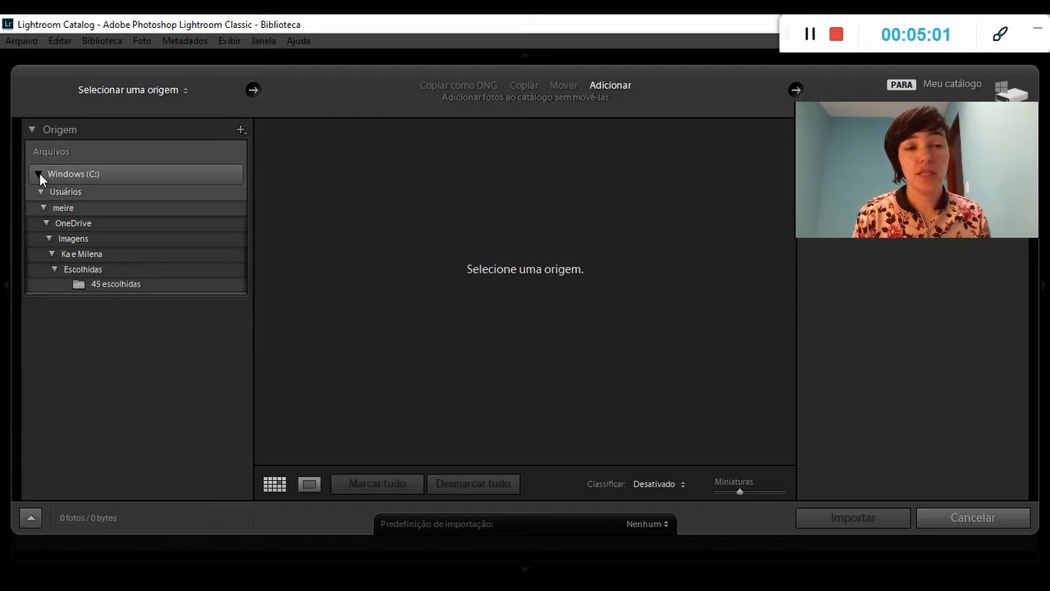
{"action": "left_click", "coordinate": [88, 285]}
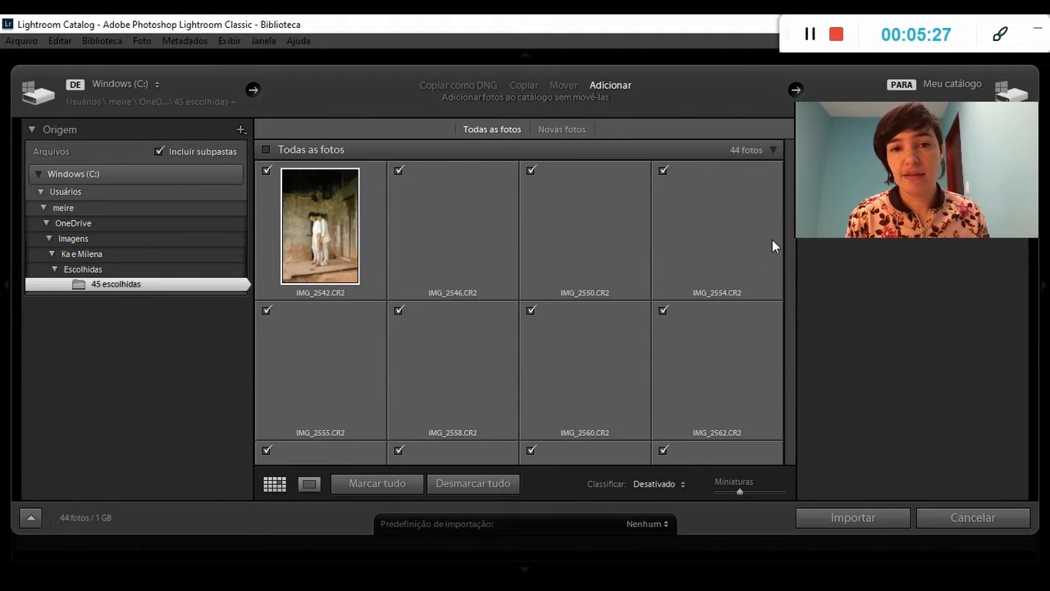
{"action": "scroll", "coordinate": [775, 254], "scroll_direction": "down", "scroll_amount": 5}
{"action": "left_click_drag", "start_coordinate": [785, 279], "coordinate": [801, 173]}
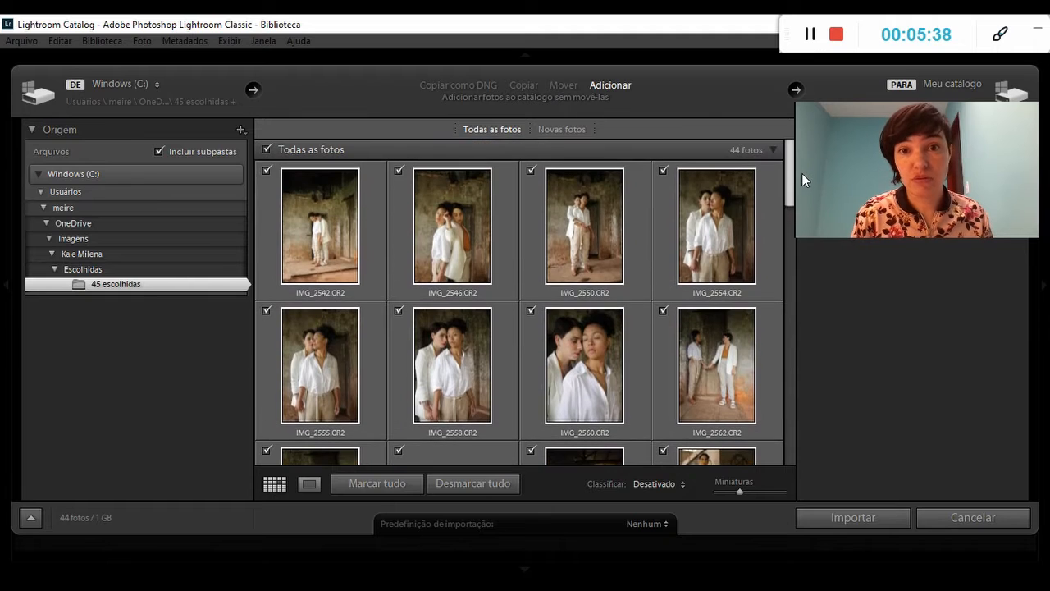
Unmark all photos and mark only IMG_2542, IMG_2546, IMG_2560, IMG_2558 and IMG_2550 for import.
{"action": "left_click", "coordinate": [266, 149]}
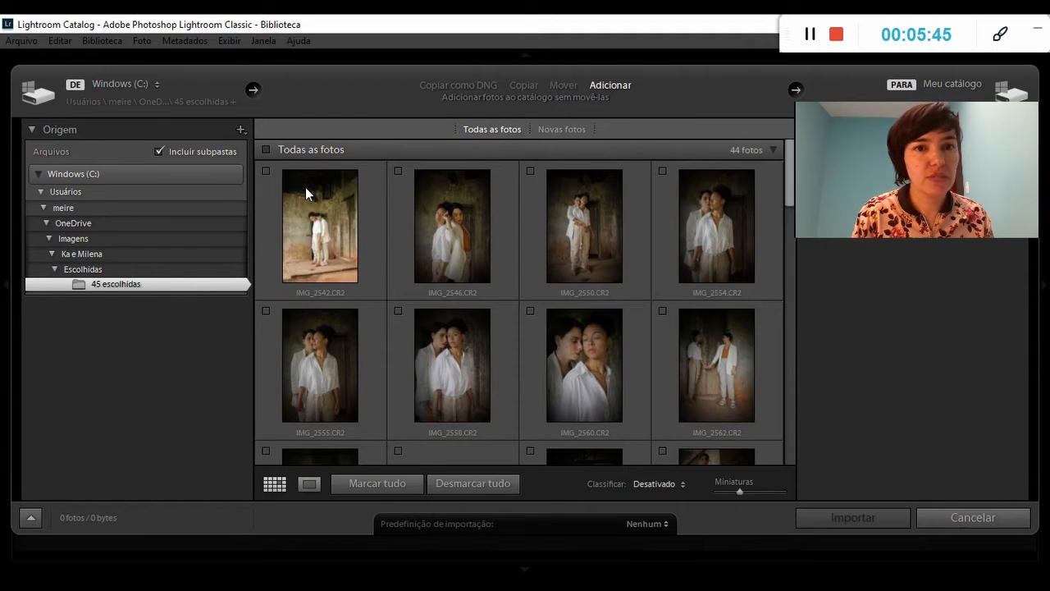
{"action": "left_click", "coordinate": [266, 170]}
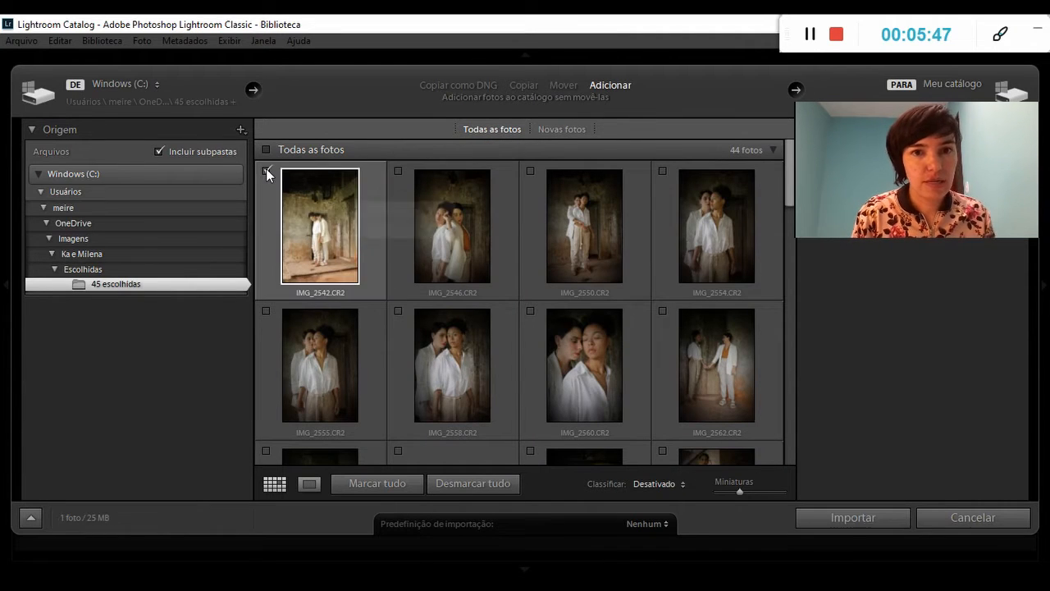
{"action": "left_click", "coordinate": [397, 171]}
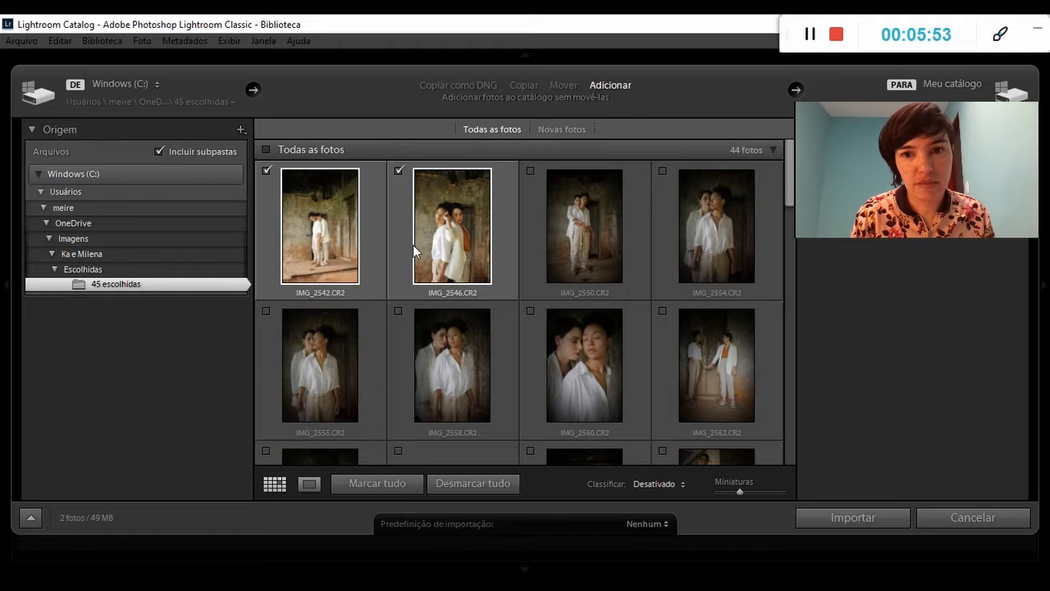
{"action": "left_click", "coordinate": [531, 311]}
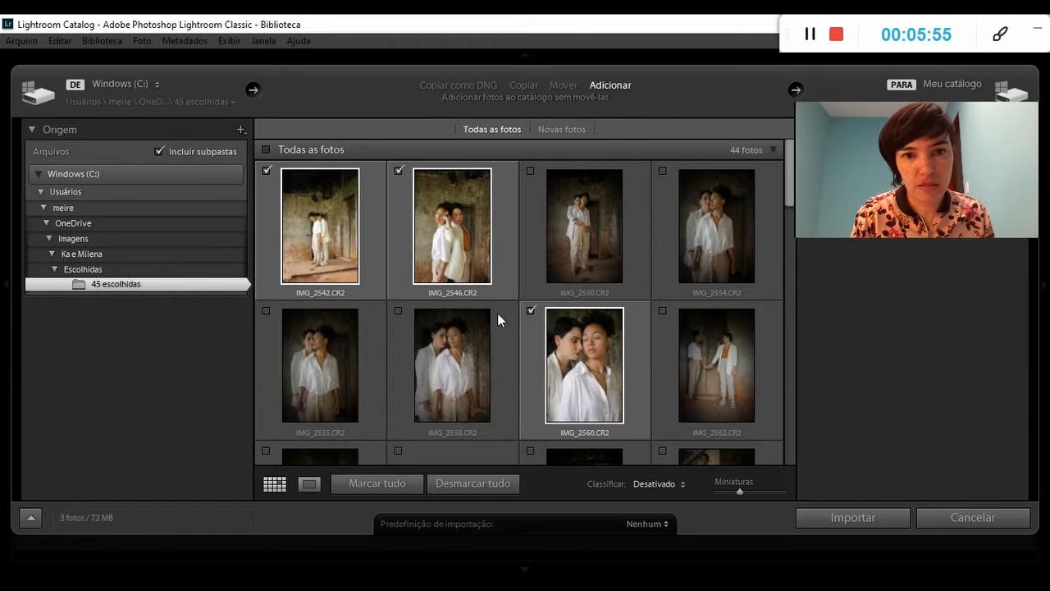
{"action": "left_click", "coordinate": [398, 310]}
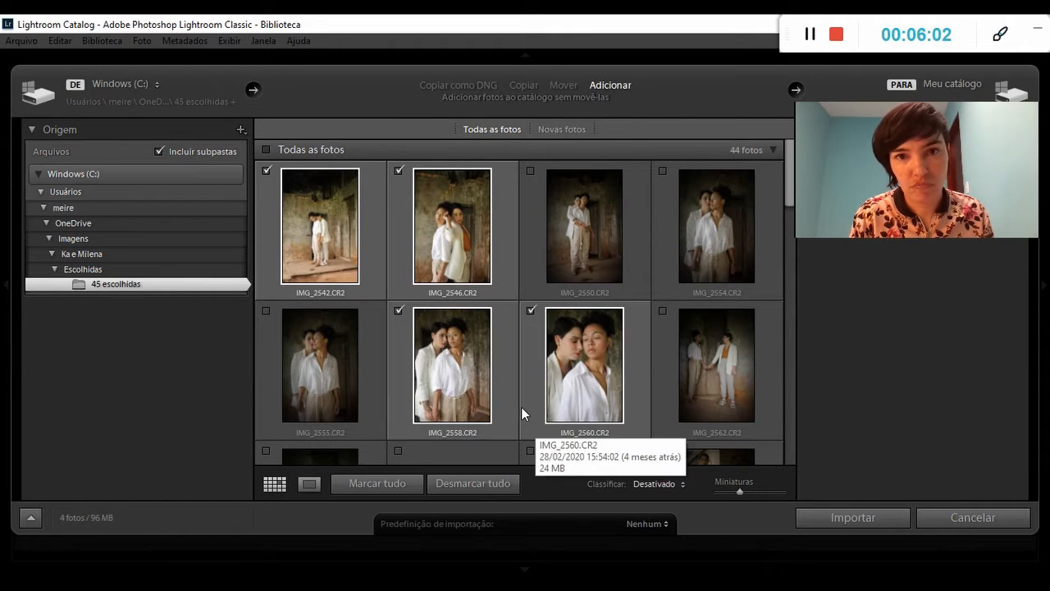
{"action": "left_click", "coordinate": [530, 171]}
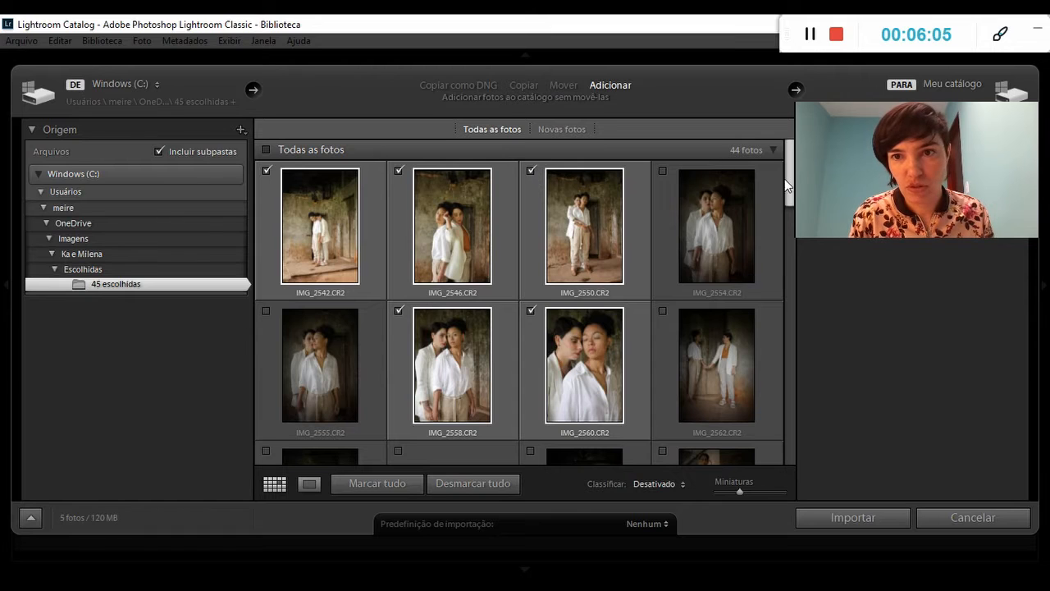
Mark IMG_2675, the landscape staircase photo and IMG_2603 for import, leaving IMG_2599 unmarked.
{"action": "left_click_drag", "start_coordinate": [789, 177], "coordinate": [783, 258]}
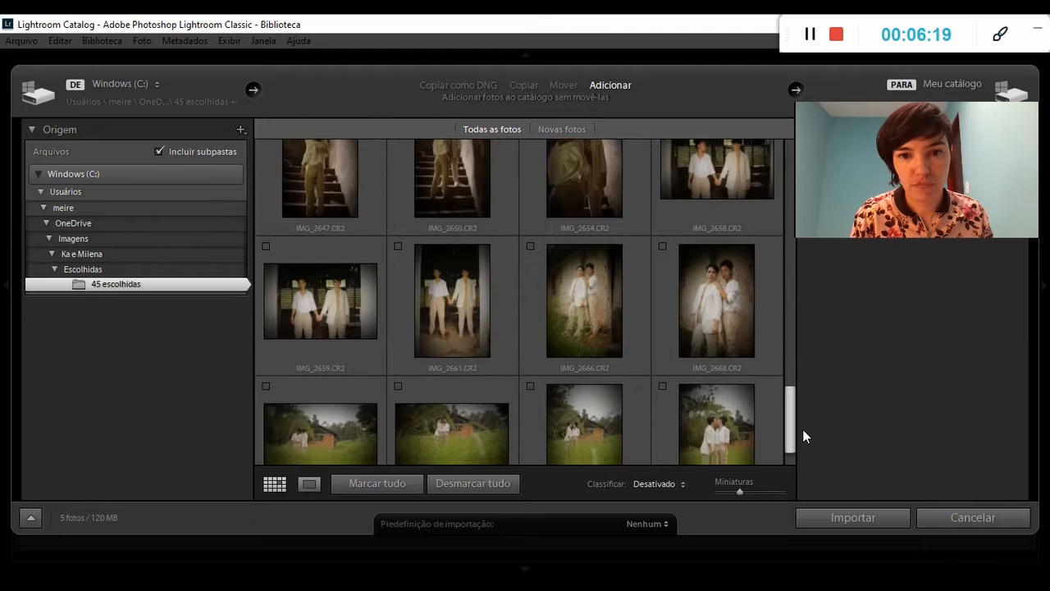
{"action": "left_click_drag", "start_coordinate": [803, 430], "coordinate": [805, 457]}
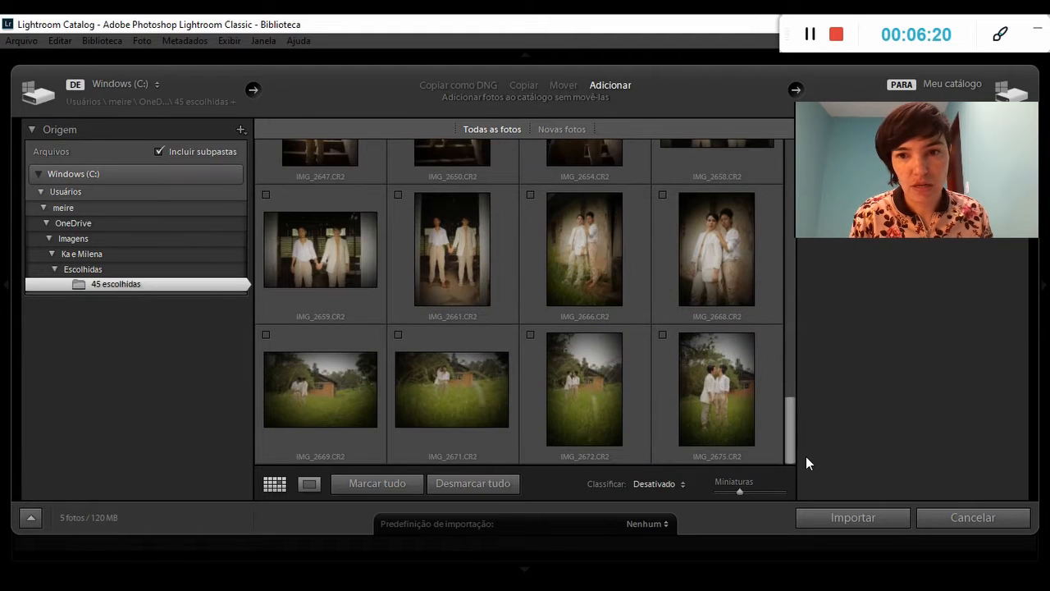
{"action": "left_click", "coordinate": [663, 336]}
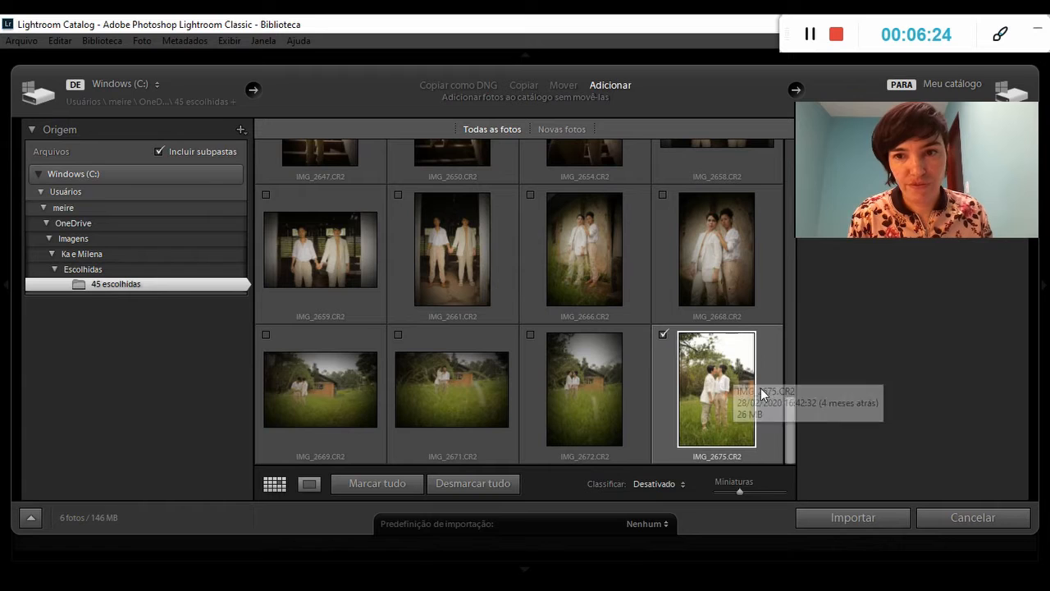
{"action": "scroll", "coordinate": [781, 407], "scroll_direction": "up", "scroll_amount": 1}
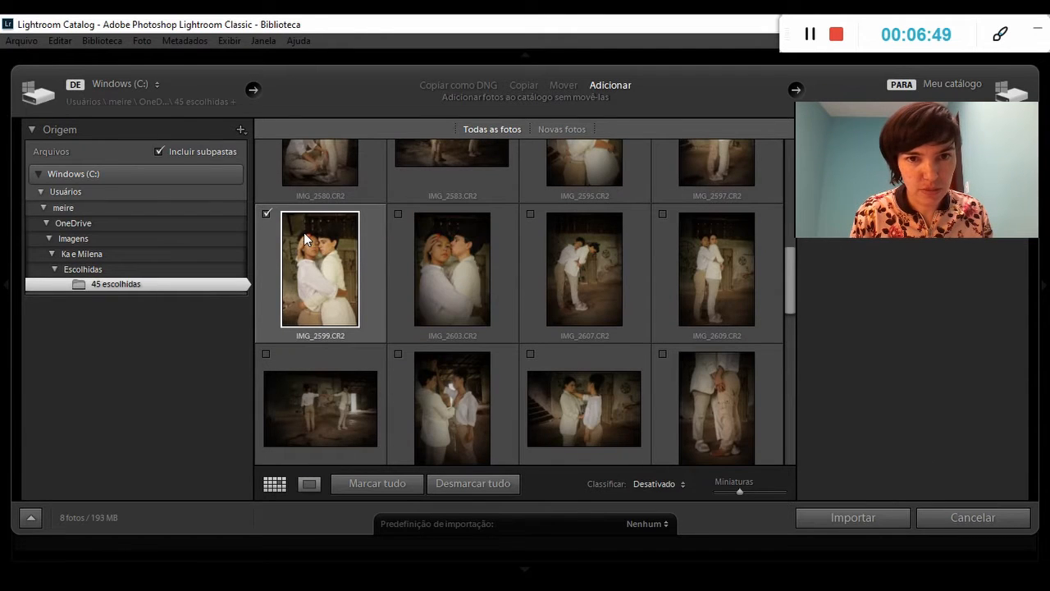
{"action": "left_click", "coordinate": [266, 213]}
{"action": "left_click", "coordinate": [399, 213]}
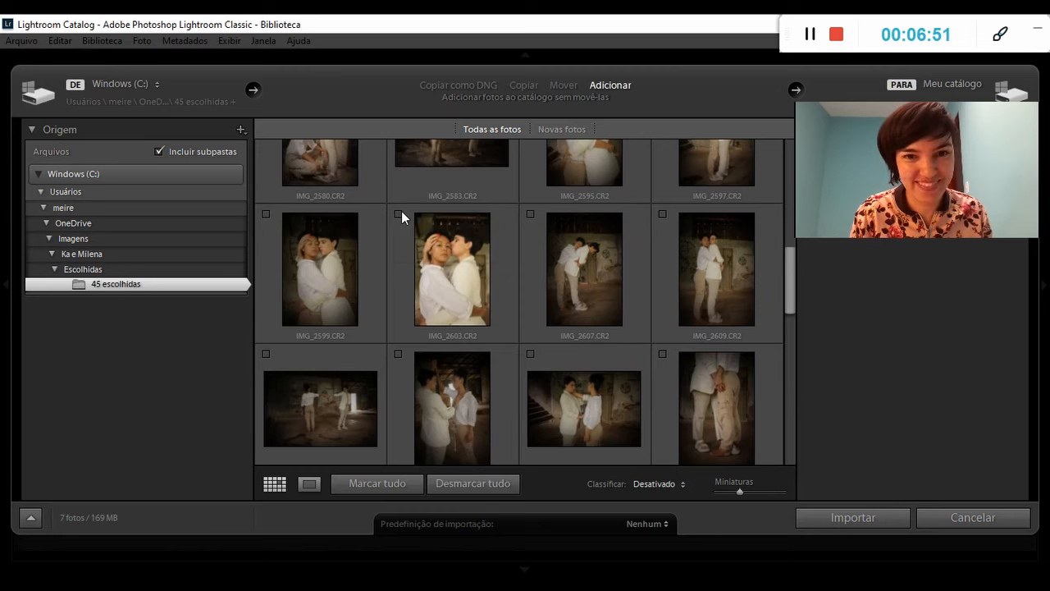
Mark IMG_2577 as well and import the marked photos into the catalog.
{"action": "left_click_drag", "start_coordinate": [792, 268], "coordinate": [792, 222]}
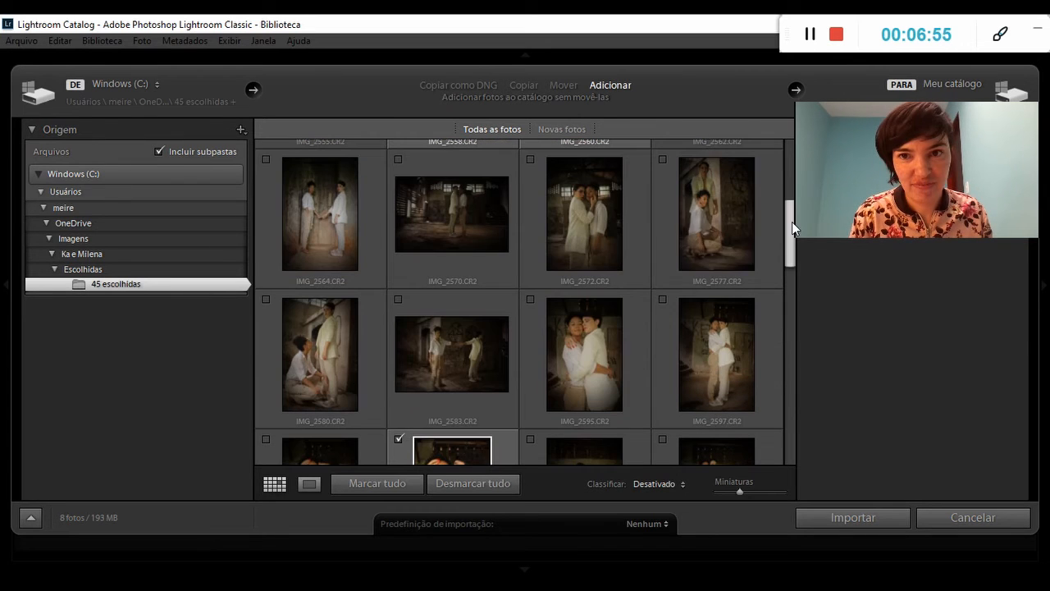
{"action": "left_click", "coordinate": [661, 158]}
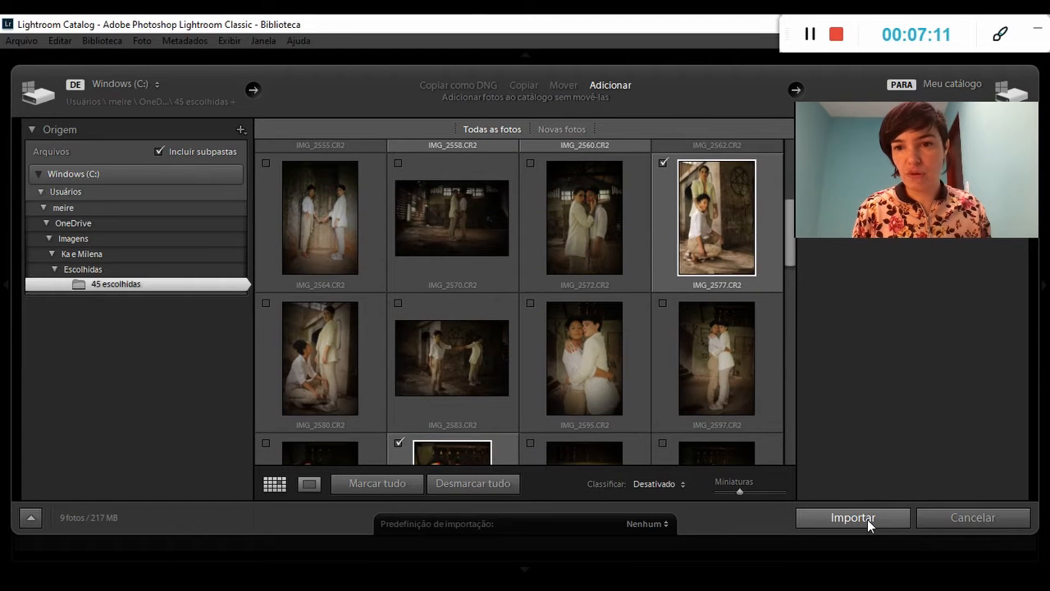
{"action": "left_click", "coordinate": [853, 517]}
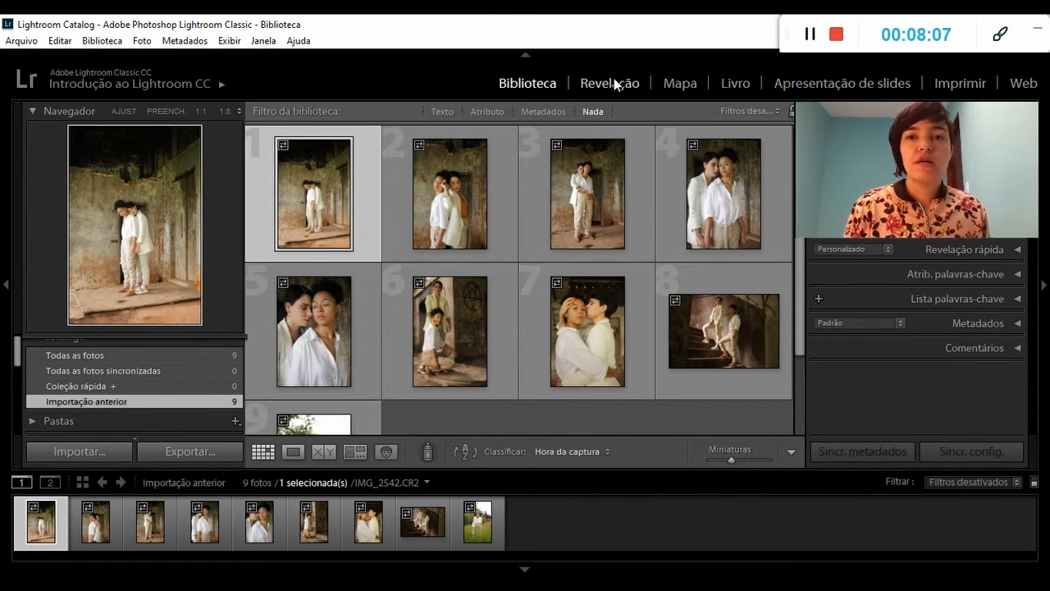
In the Revelação module, collapse the presets and set IMG_2542's white balance by sampling the white clothing.
{"action": "left_click", "coordinate": [611, 83]}
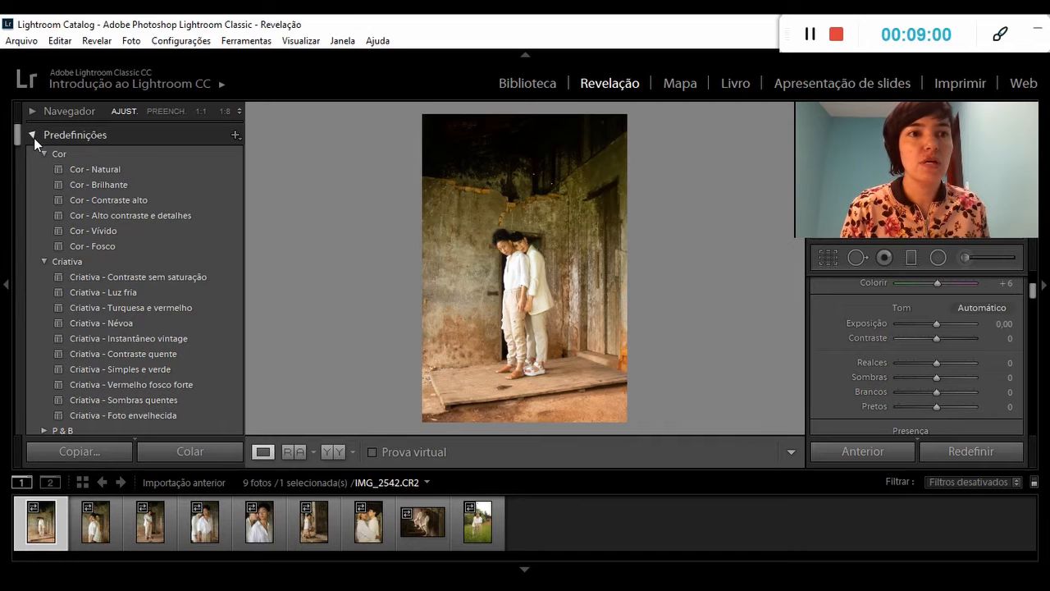
{"action": "left_click", "coordinate": [33, 138]}
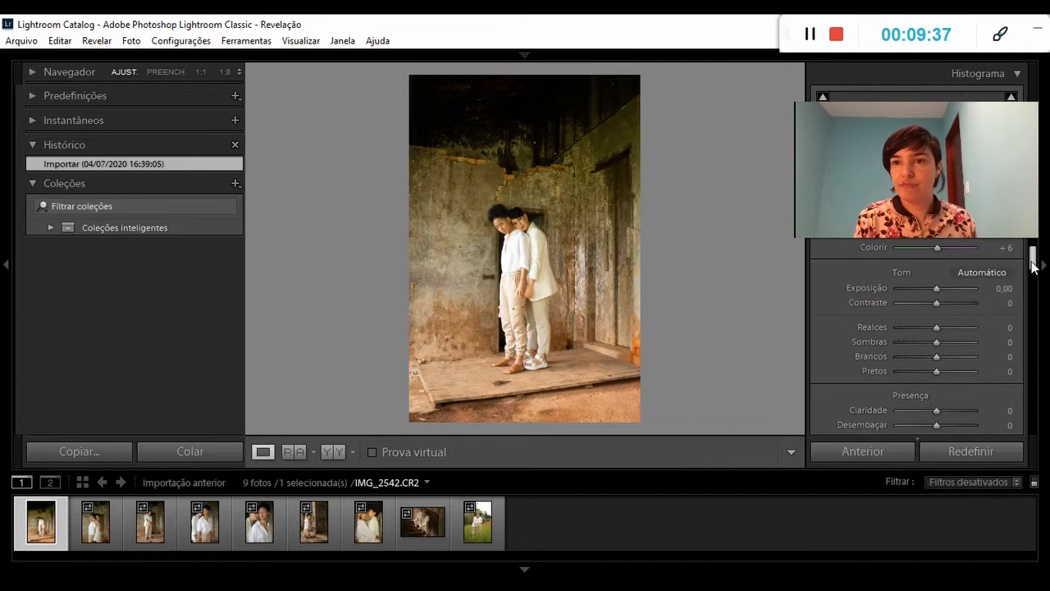
{"action": "scroll", "coordinate": [1033, 252], "scroll_direction": "up", "scroll_amount": 3}
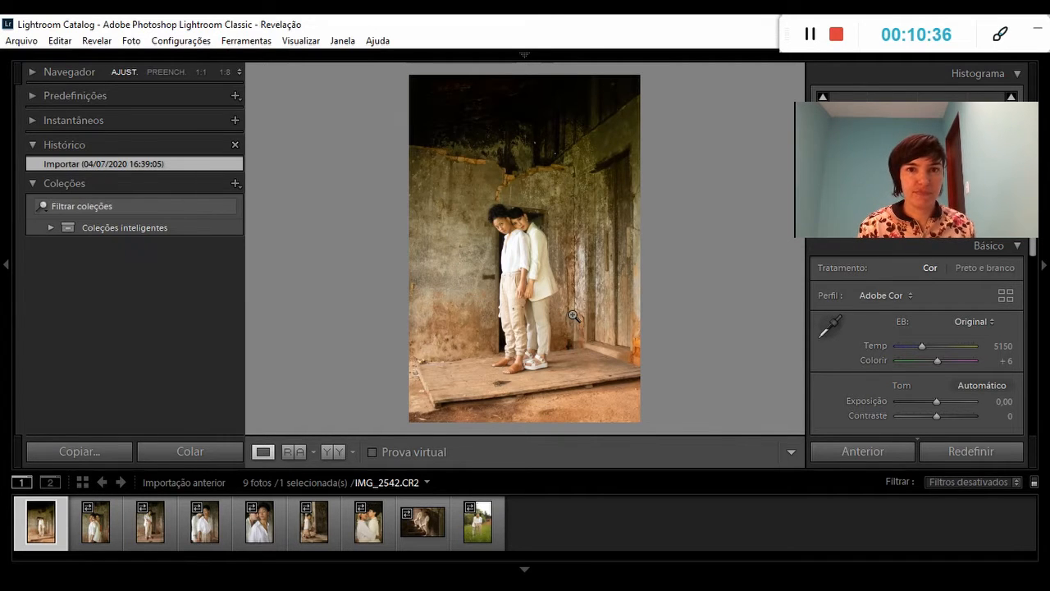
{"action": "left_click", "coordinate": [832, 326]}
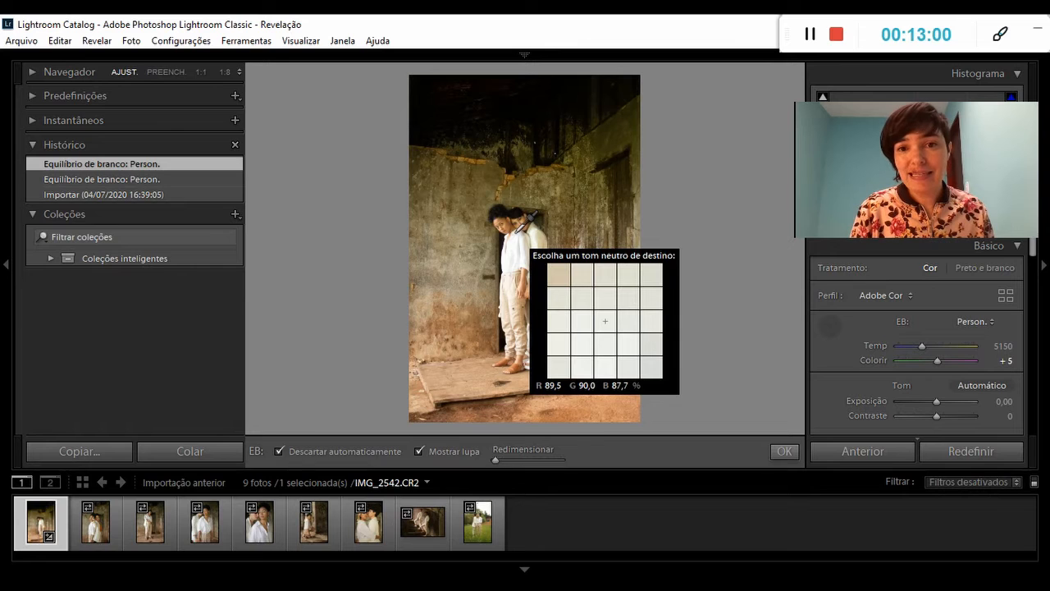
{"action": "left_click", "coordinate": [520, 242]}
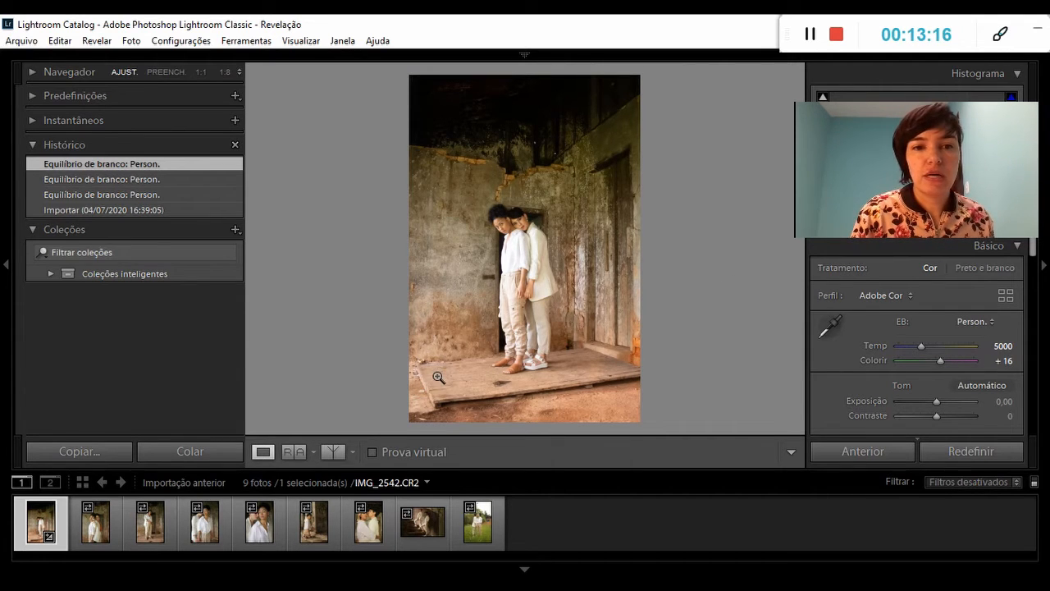
Compare IMG_2542 before and after the white balance change in the split and side-by-side layouts, and return to the single view.
{"action": "left_click", "coordinate": [328, 452]}
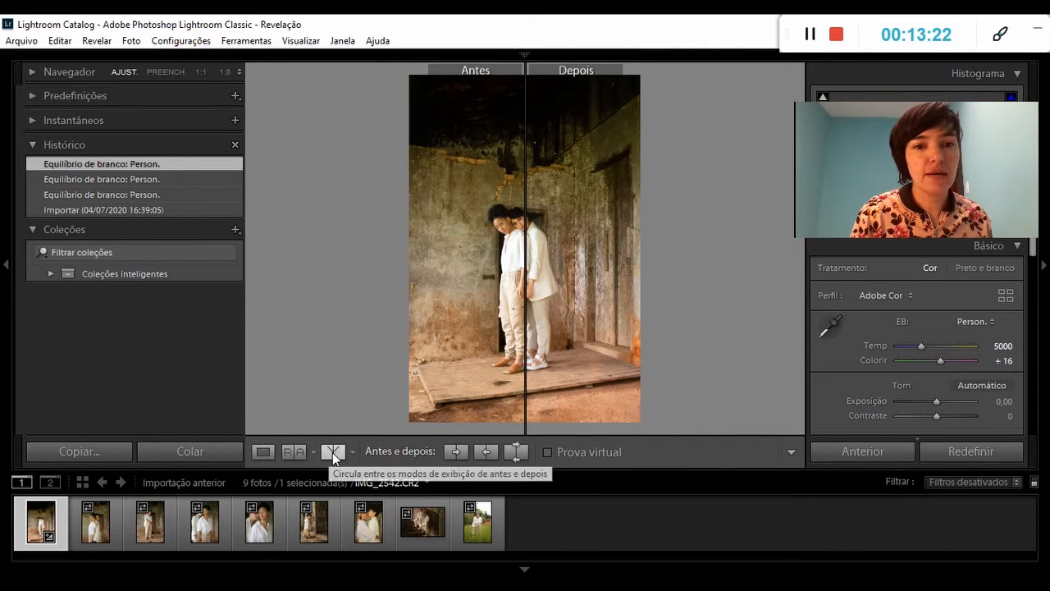
{"action": "left_click", "coordinate": [332, 452]}
{"action": "left_click", "coordinate": [332, 452]}
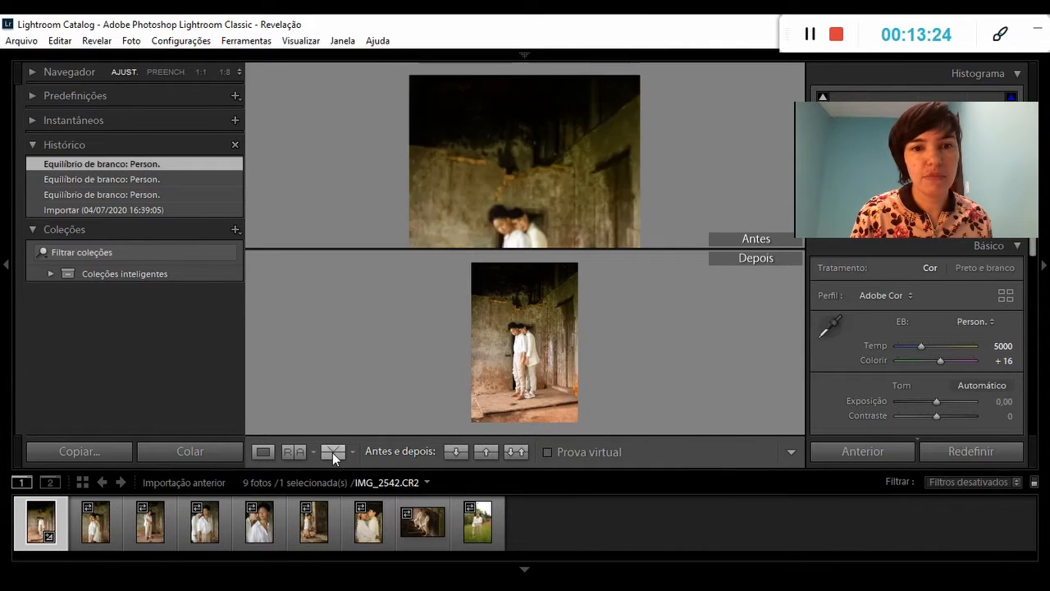
{"action": "left_click", "coordinate": [333, 452]}
{"action": "left_click", "coordinate": [332, 452]}
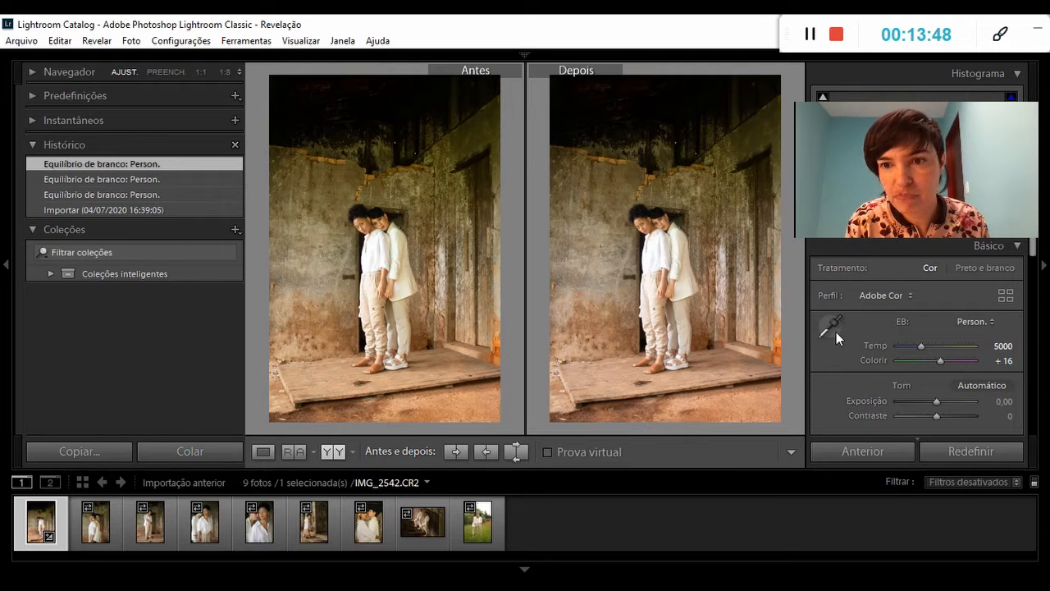
{"action": "key", "text": "y"}
Raise the photo's colour temperature slightly, and set it back to 5000.
{"action": "scroll", "coordinate": [865, 275], "scroll_direction": "down", "scroll_amount": 1}
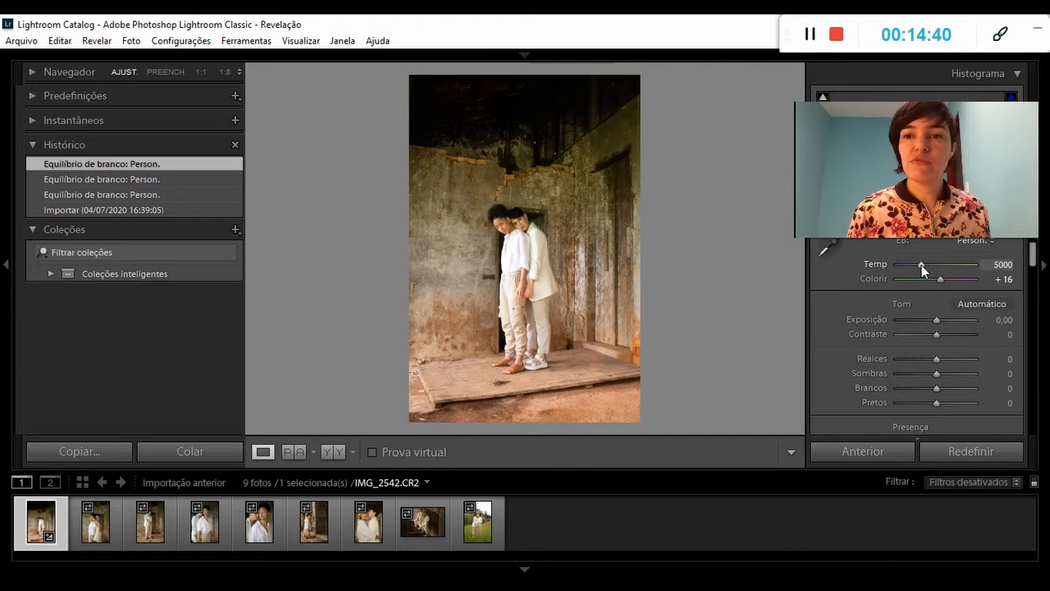
{"action": "mouse_move", "coordinate": [922, 265]}
{"action": "left_mouse_down"}
{"action": "mouse_move", "coordinate": [906, 265]}
{"action": "mouse_move", "coordinate": [934, 265]}
{"action": "mouse_move", "coordinate": [921, 266]}
{"action": "left_mouse_up"}
{"action": "left_click", "coordinate": [1006, 265]}
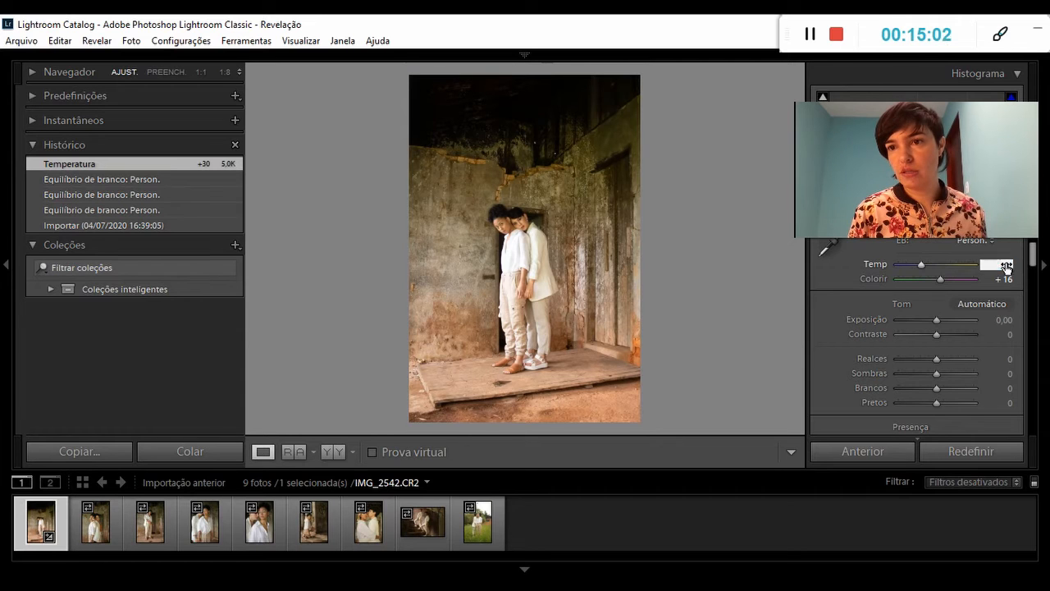
{"action": "type", "text": "5000"}
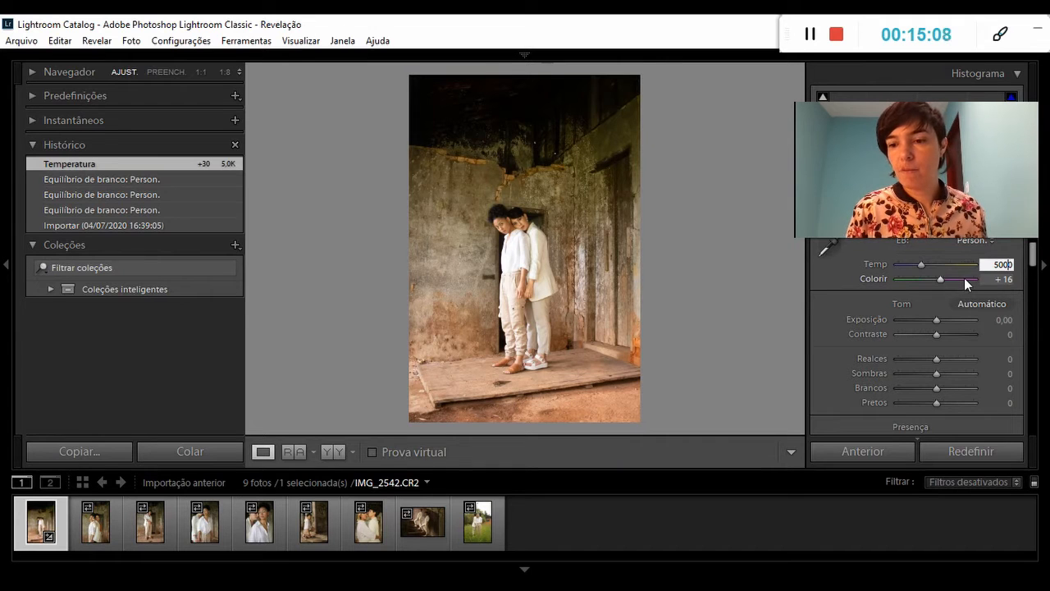
{"action": "key", "text": "Return"}
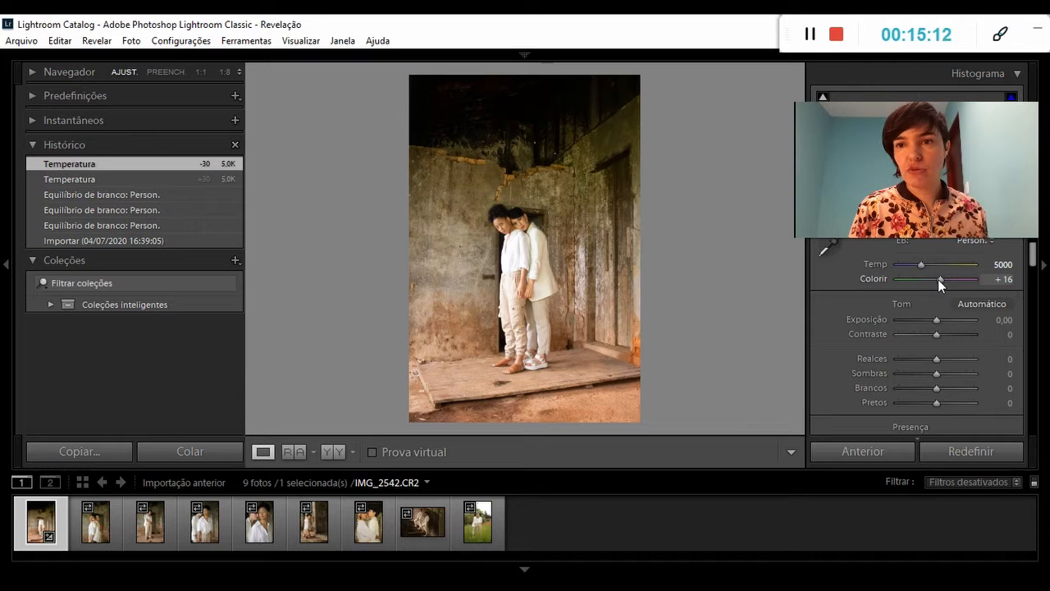
Set the photo's Colorir to +11, and try a darker Exposição before restoring it to 0,00.
{"action": "mouse_move", "coordinate": [936, 279]}
{"action": "left_mouse_down"}
{"action": "mouse_move", "coordinate": [912, 278]}
{"action": "mouse_move", "coordinate": [950, 280]}
{"action": "mouse_move", "coordinate": [935, 280]}
{"action": "left_mouse_up"}
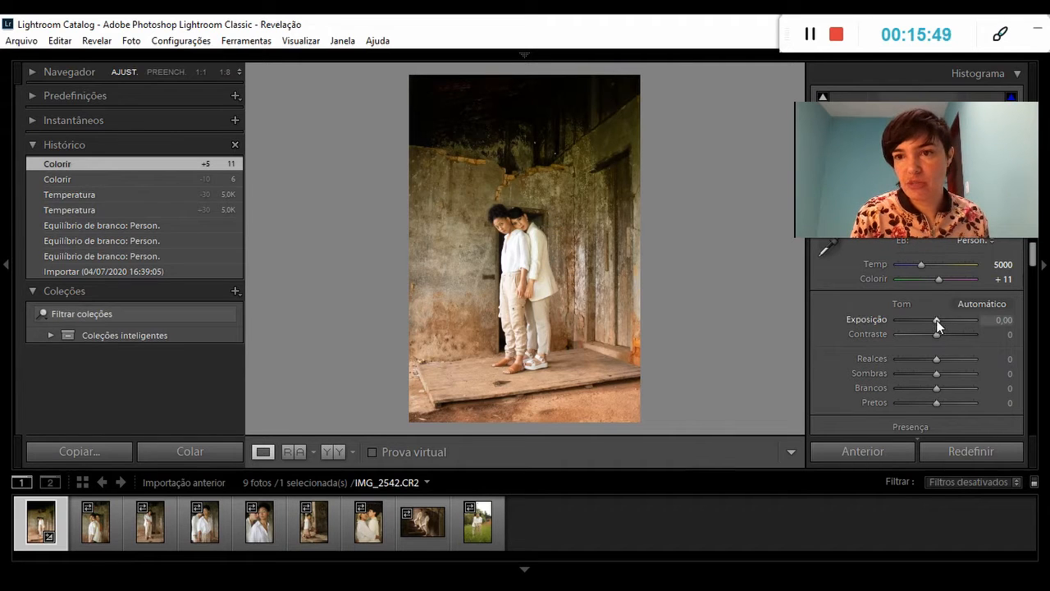
{"action": "left_click_drag", "start_coordinate": [936, 320], "coordinate": [928, 320]}
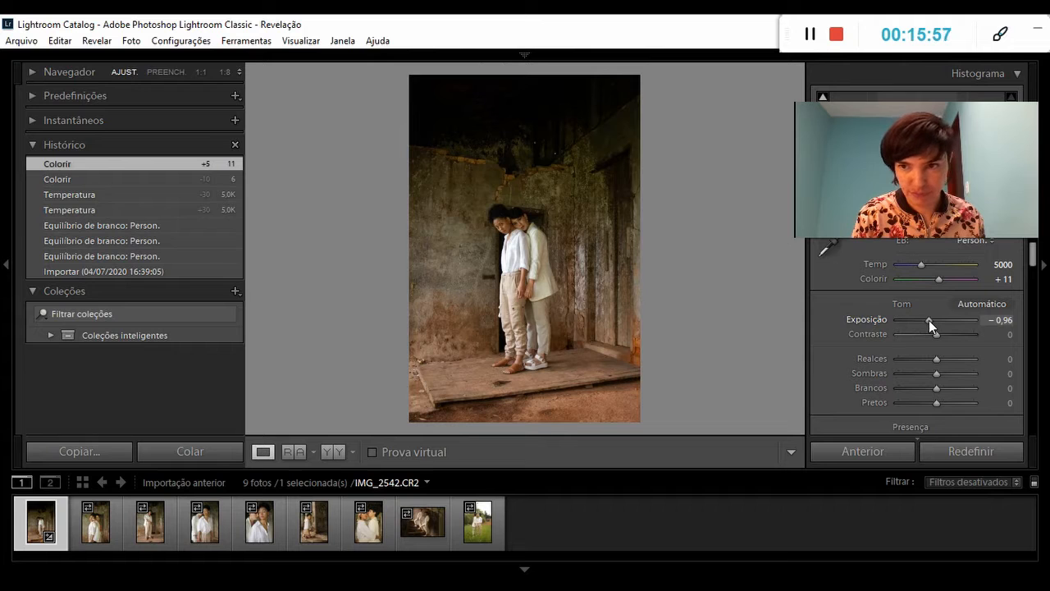
{"action": "left_click_drag", "start_coordinate": [930, 320], "coordinate": [938, 320]}
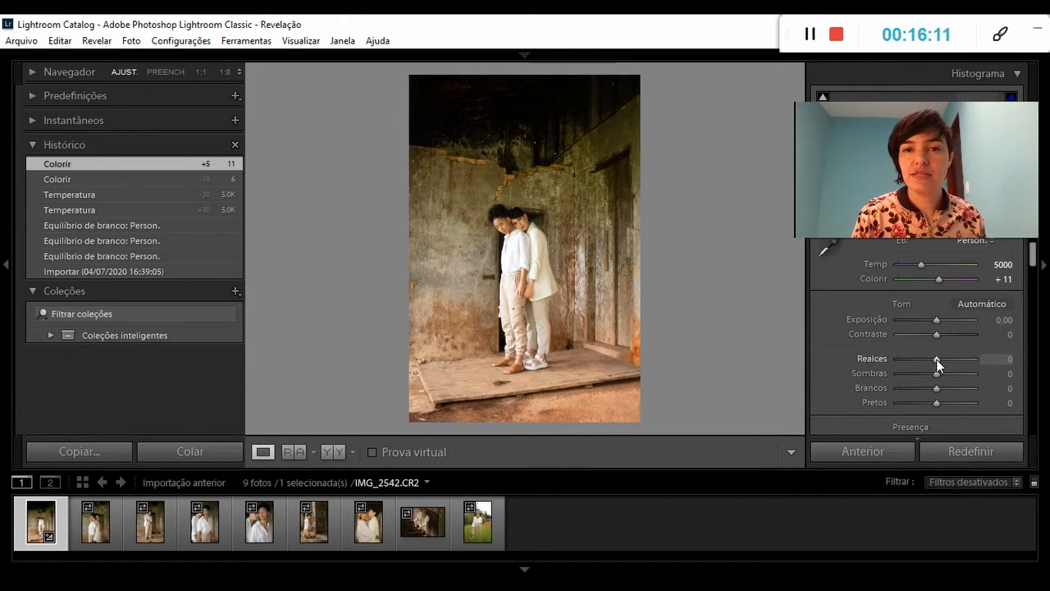
Lower Realces to -62, compare the photo before and after side by side, and return to the single view.
{"action": "left_click_drag", "start_coordinate": [935, 359], "coordinate": [912, 360]}
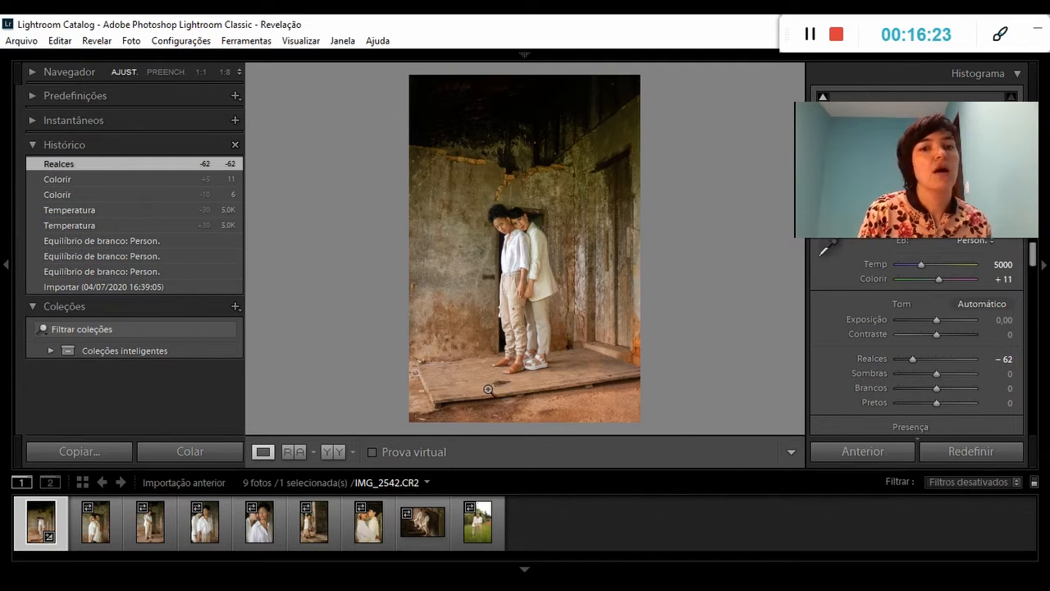
{"action": "left_click", "coordinate": [335, 458]}
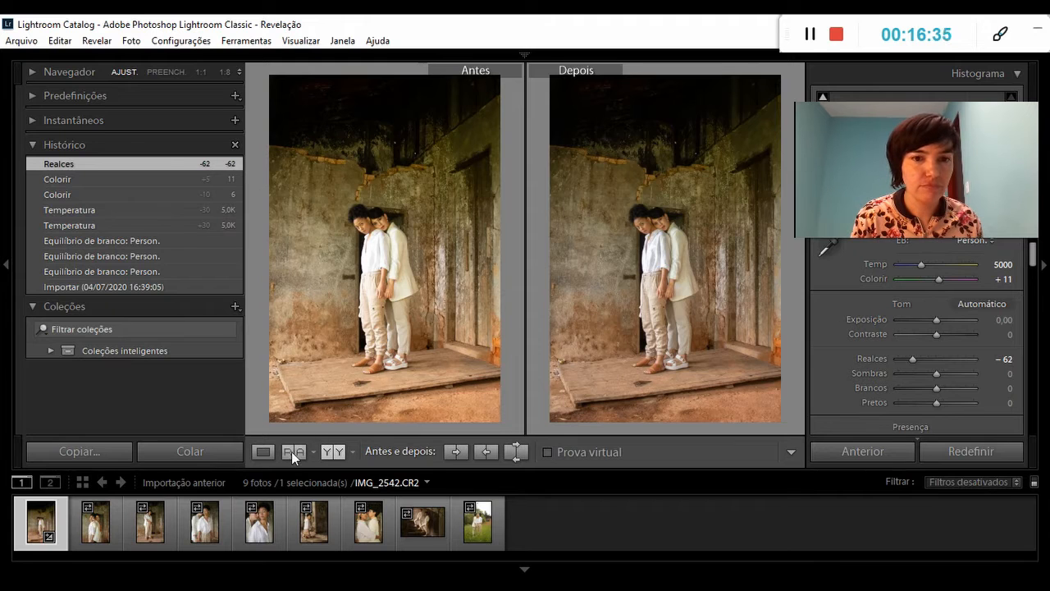
{"action": "left_click", "coordinate": [263, 451]}
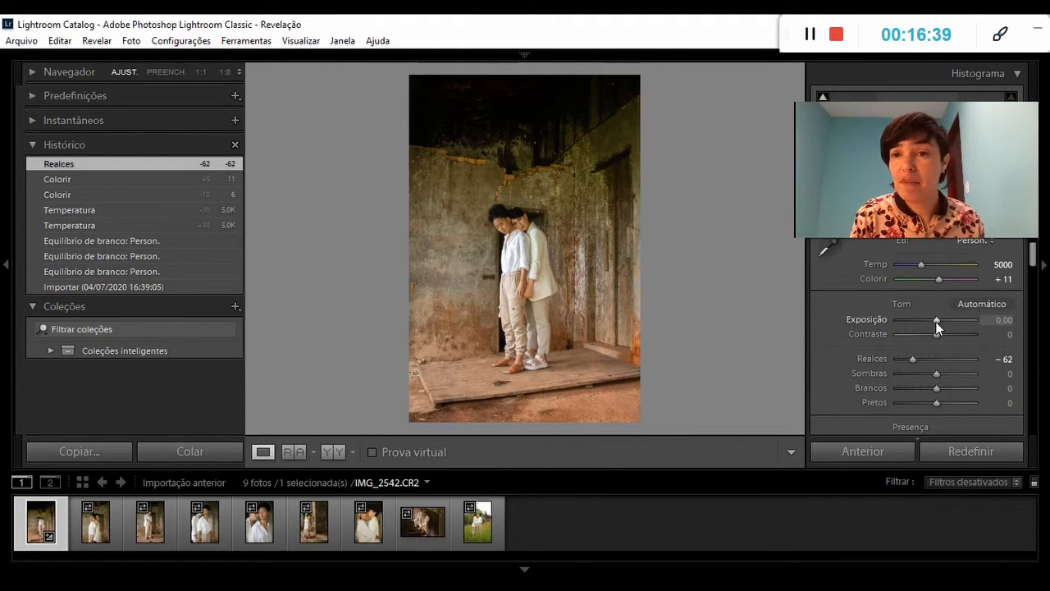
Set the photo's Exposição to -0,46, Contraste to +7 and Sombras to +13.
{"action": "left_click_drag", "start_coordinate": [937, 321], "coordinate": [932, 321]}
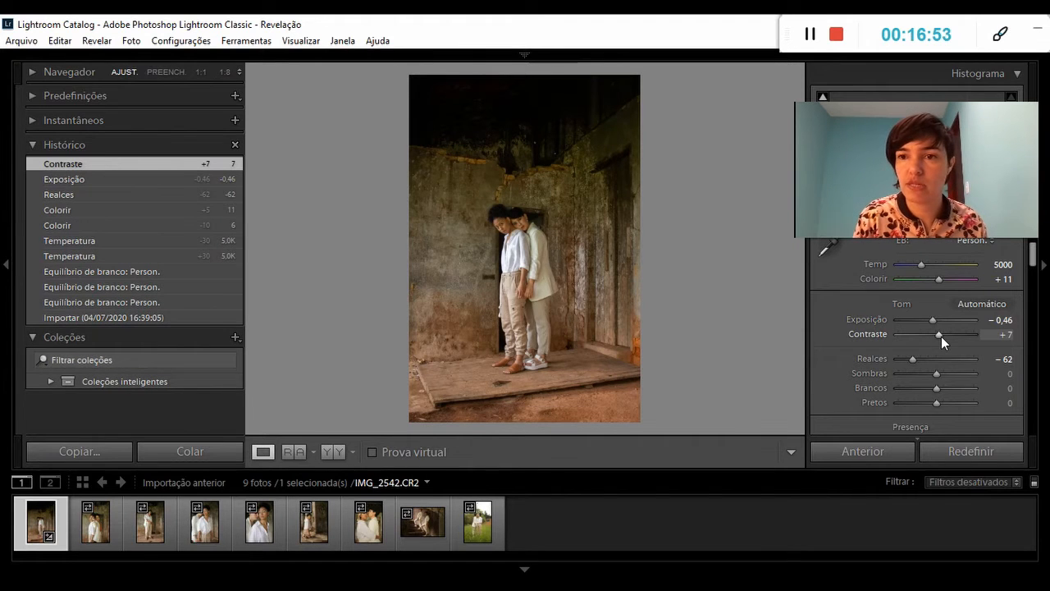
{"action": "mouse_move", "coordinate": [938, 374]}
{"action": "left_mouse_down"}
{"action": "mouse_move", "coordinate": [910, 373]}
{"action": "mouse_move", "coordinate": [948, 373]}
{"action": "left_mouse_up"}
{"action": "left_click_drag", "start_coordinate": [951, 373], "coordinate": [942, 373]}
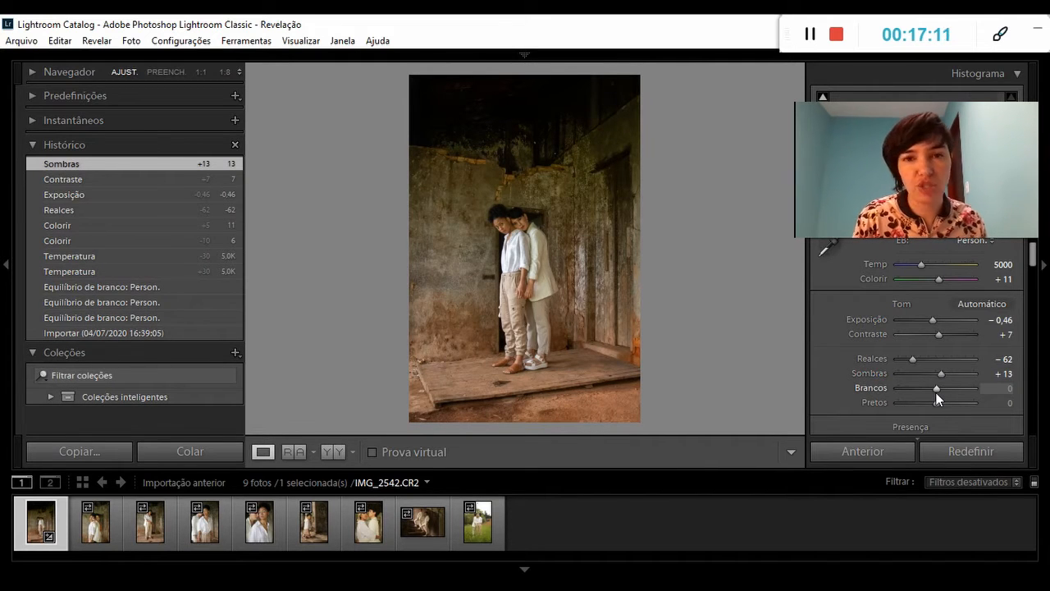
Set Brancos to -37 after trying -54 against the original side by side, and set Pretos to -13.
{"action": "mouse_move", "coordinate": [936, 388]}
{"action": "left_mouse_down"}
{"action": "mouse_move", "coordinate": [968, 389]}
{"action": "mouse_move", "coordinate": [935, 389]}
{"action": "left_mouse_up"}
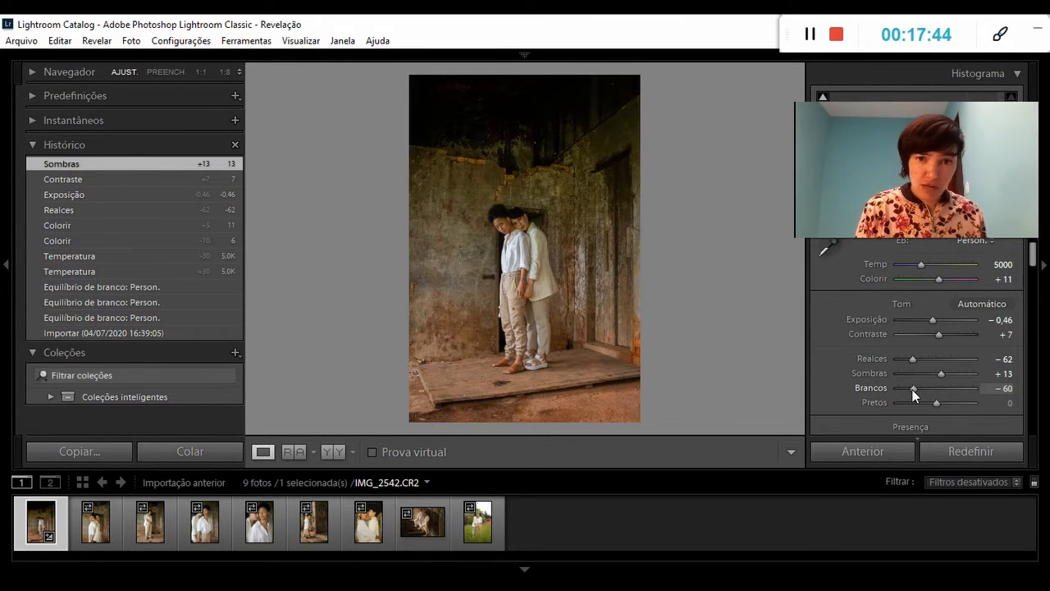
{"action": "left_click_drag", "start_coordinate": [911, 389], "coordinate": [914, 388]}
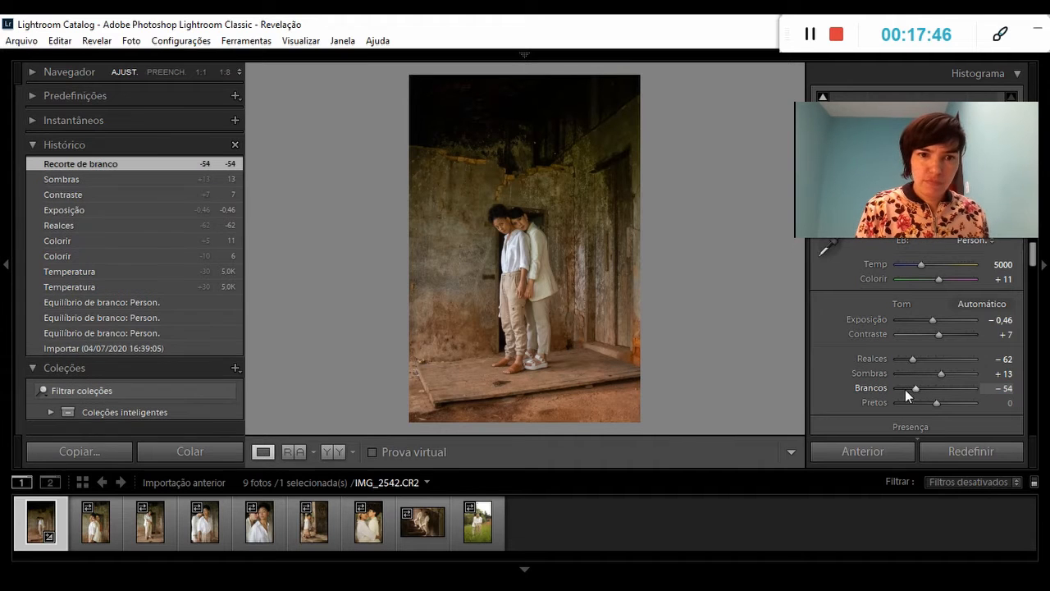
{"action": "left_click", "coordinate": [336, 453]}
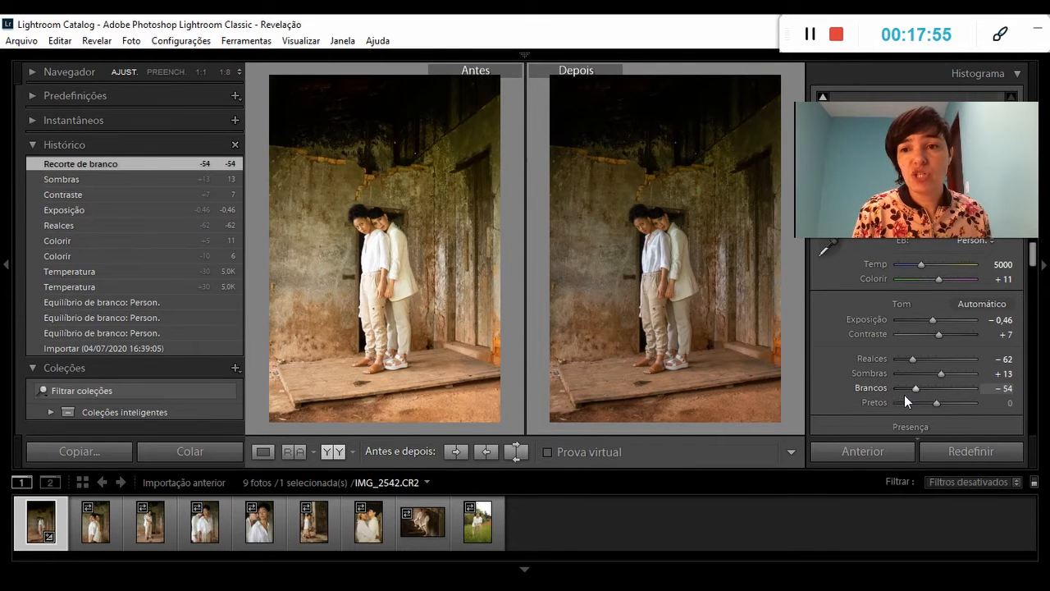
{"action": "left_click_drag", "start_coordinate": [917, 390], "coordinate": [923, 389]}
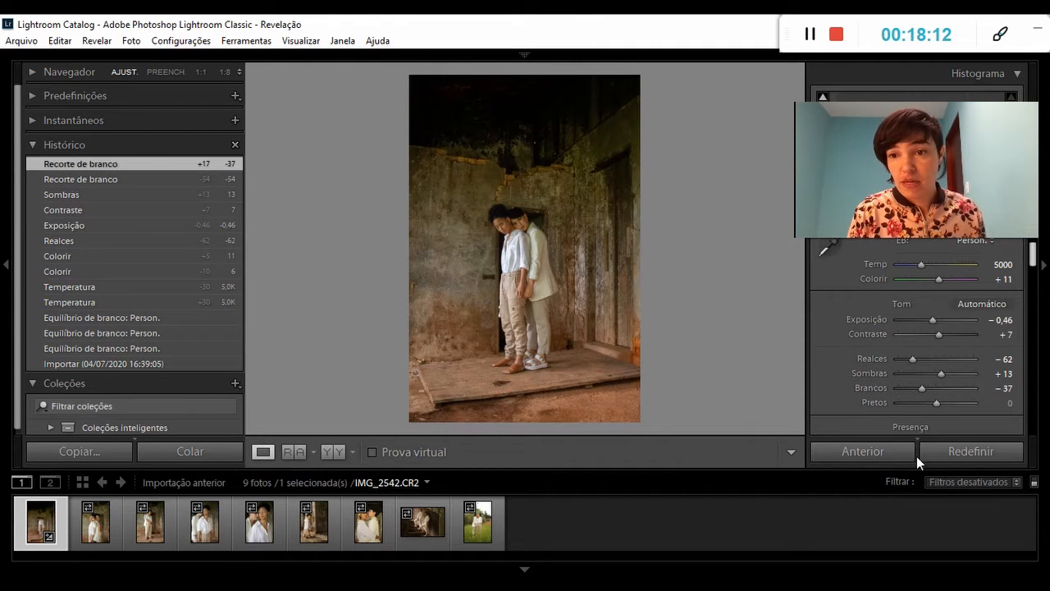
{"action": "left_click_drag", "start_coordinate": [935, 405], "coordinate": [928, 405]}
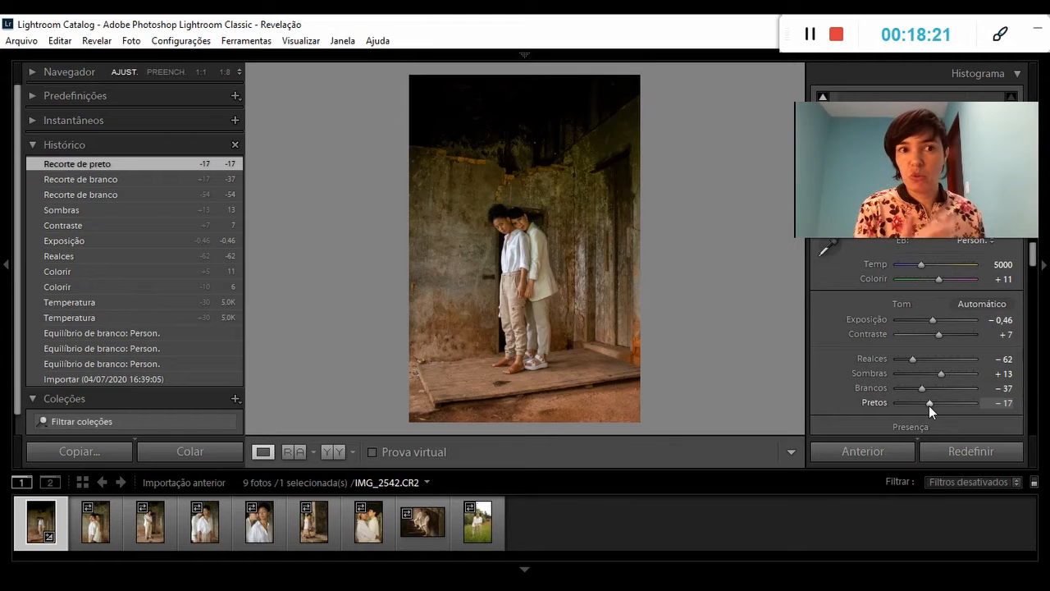
{"action": "mouse_move", "coordinate": [929, 405]}
{"action": "left_mouse_down"}
{"action": "mouse_move", "coordinate": [979, 405]}
{"action": "mouse_move", "coordinate": [930, 405]}
{"action": "left_mouse_up"}
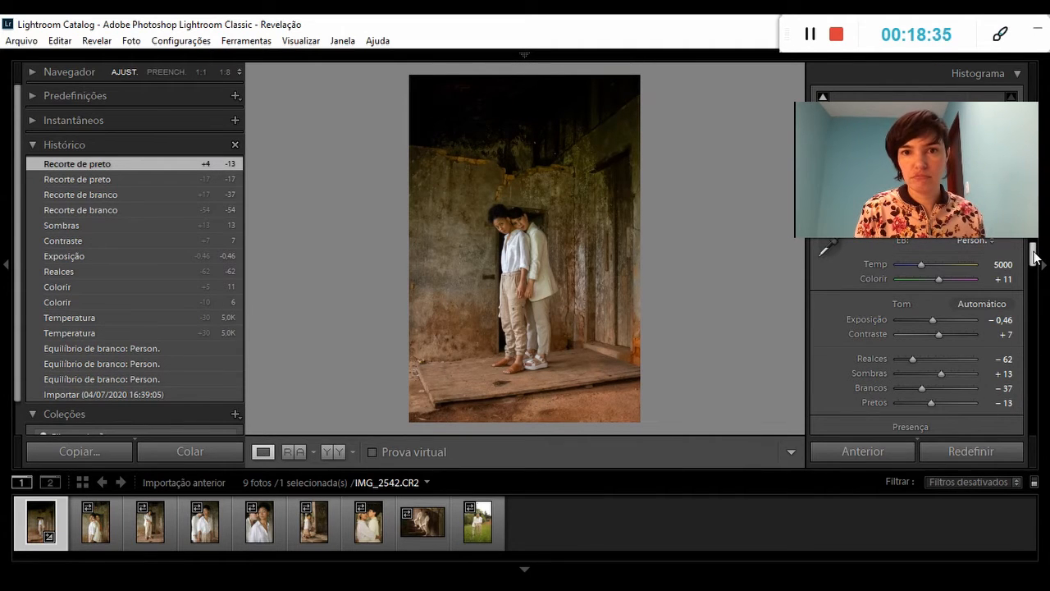
Set Claridade to +13, and try Vibração at +100 before setting it to +5.
{"action": "left_click_drag", "start_coordinate": [1035, 257], "coordinate": [1035, 268]}
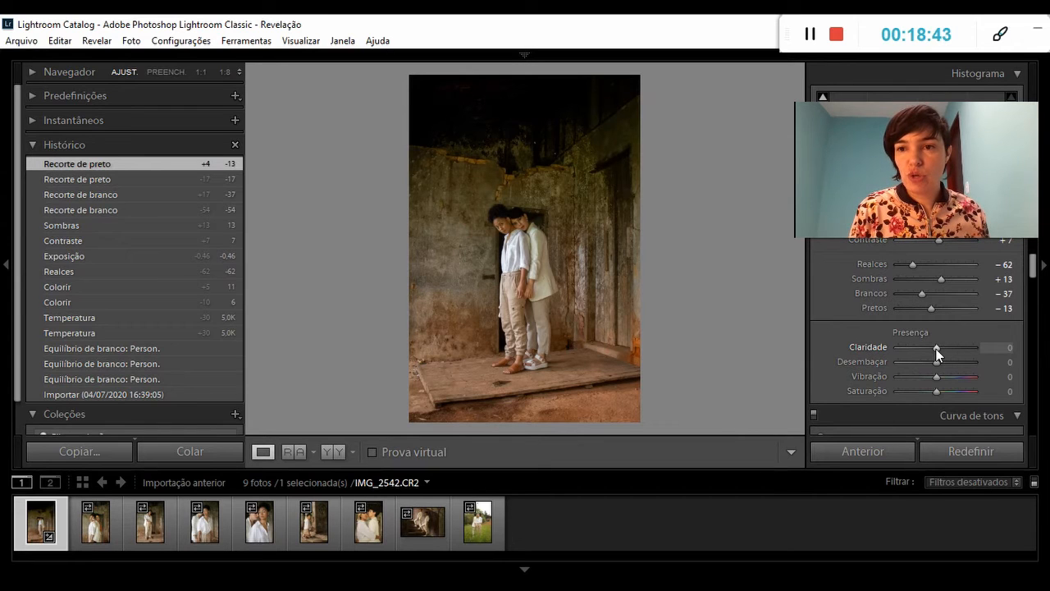
{"action": "left_click_drag", "start_coordinate": [937, 348], "coordinate": [940, 348]}
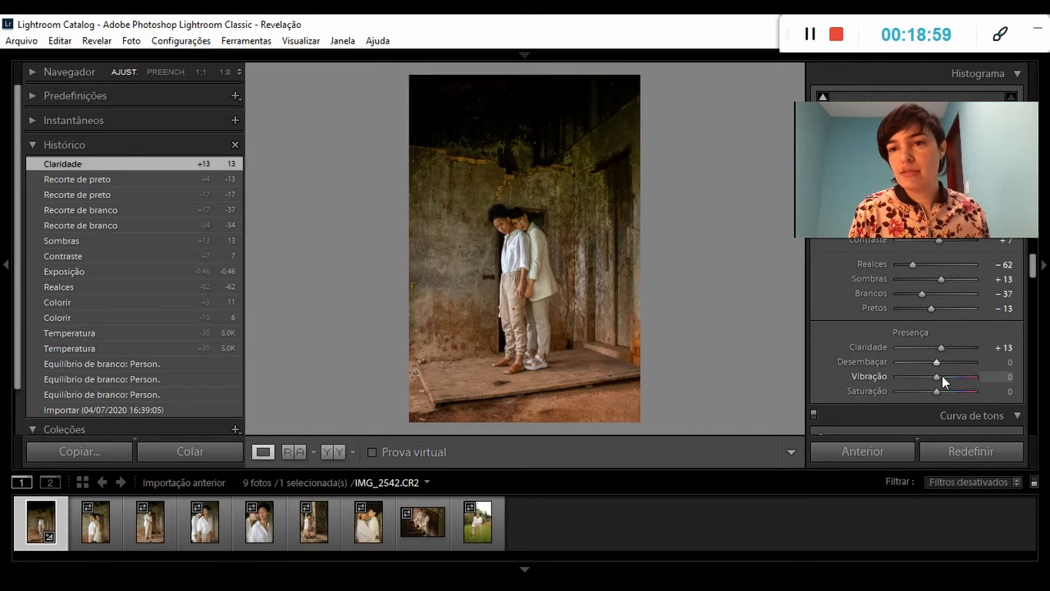
{"action": "left_click_drag", "start_coordinate": [936, 375], "coordinate": [971, 376]}
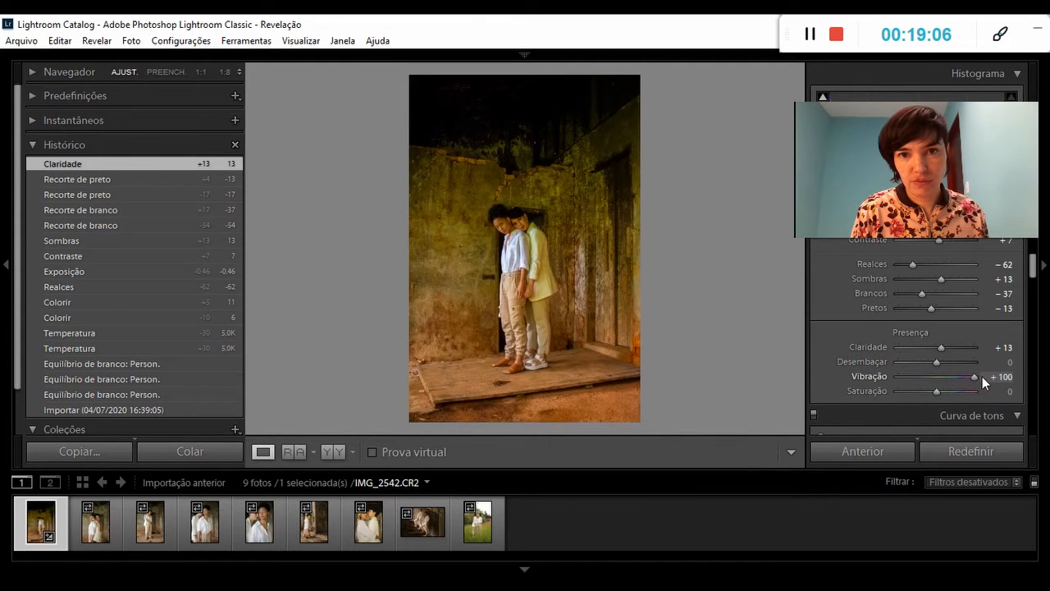
{"action": "left_click_drag", "start_coordinate": [976, 375], "coordinate": [937, 377]}
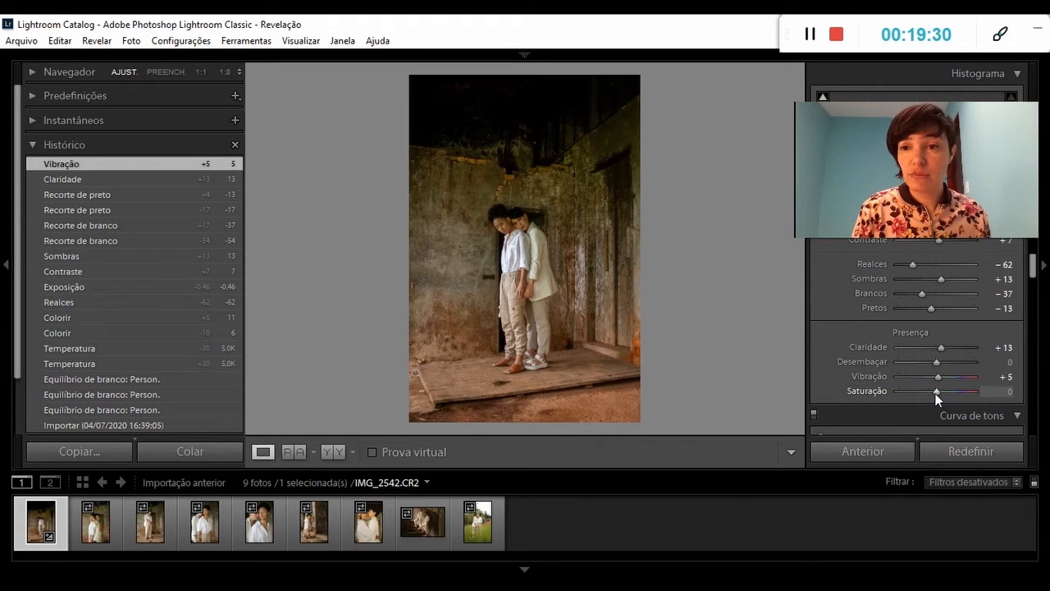
Try the photo's Saturação at +13 and -25, and set it back to 0.
{"action": "left_click_drag", "start_coordinate": [935, 392], "coordinate": [936, 392]}
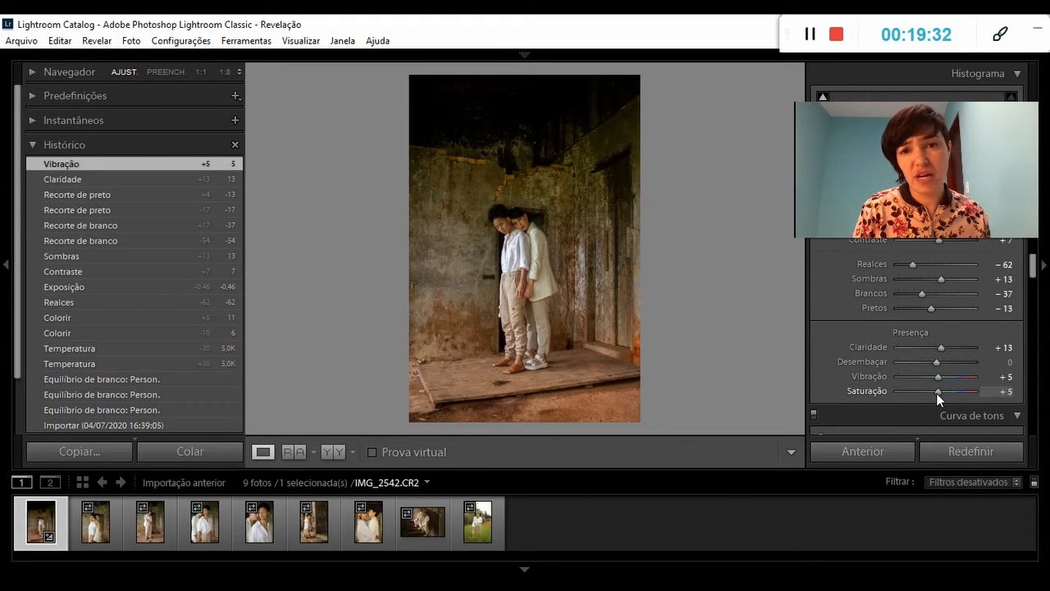
{"action": "left_click_drag", "start_coordinate": [936, 393], "coordinate": [936, 393]}
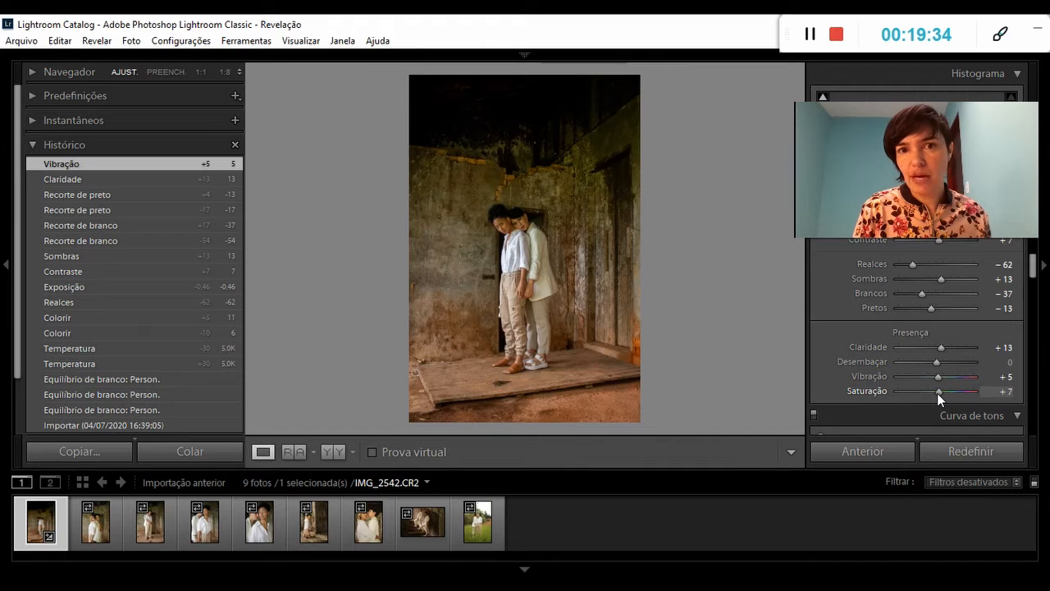
{"action": "left_click_drag", "start_coordinate": [938, 392], "coordinate": [939, 393]}
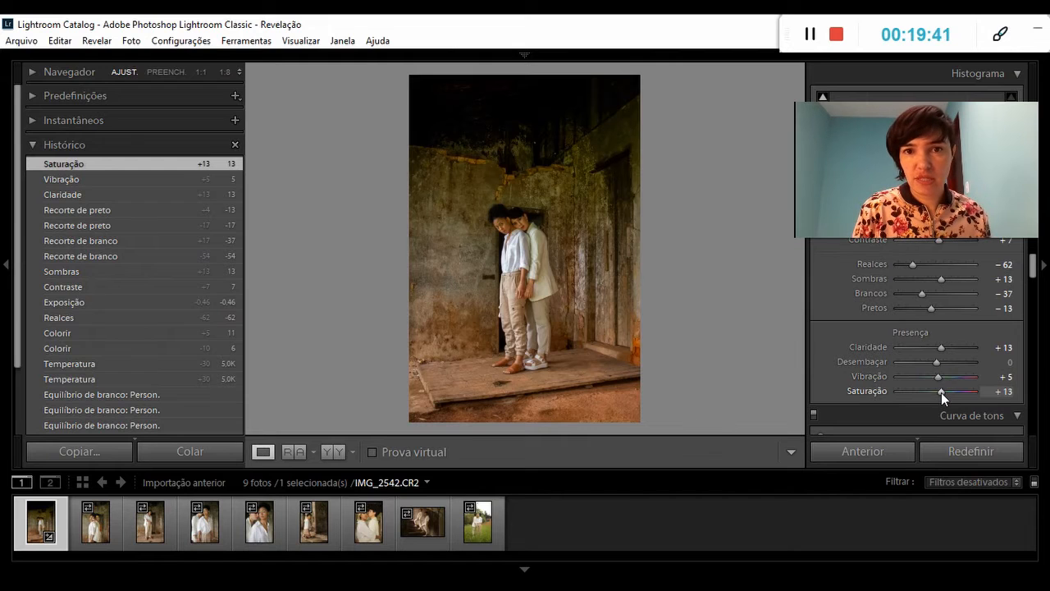
{"action": "mouse_move", "coordinate": [941, 392]}
{"action": "left_mouse_down"}
{"action": "mouse_move", "coordinate": [980, 392]}
{"action": "mouse_move", "coordinate": [888, 392]}
{"action": "mouse_move", "coordinate": [926, 392]}
{"action": "left_mouse_up"}
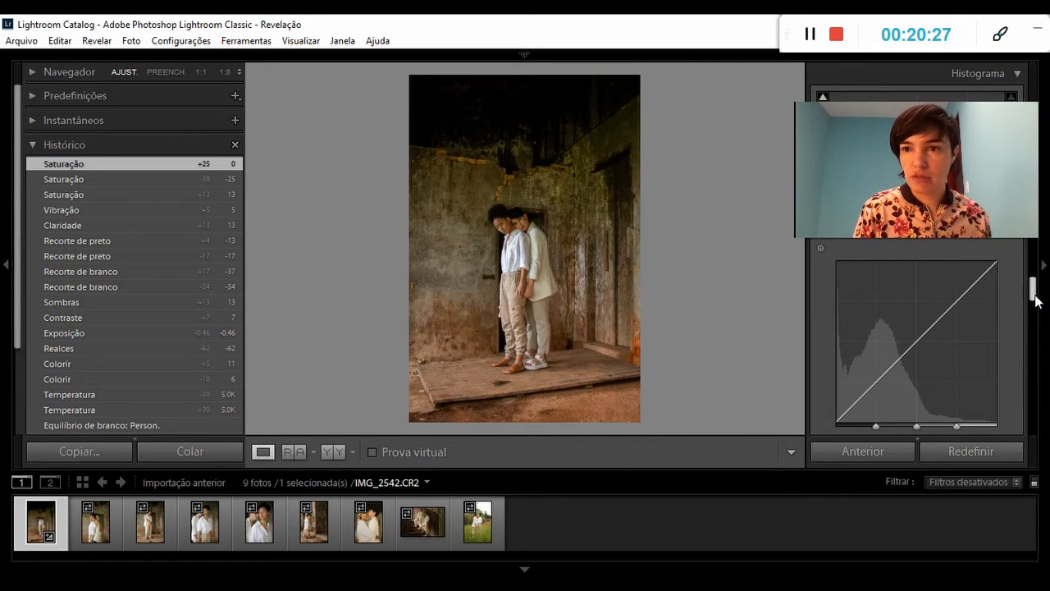
Try adjusting the Sombras, Escuros and lighter tones on the tone curve, and restore the curve to a straight line.
{"action": "scroll", "coordinate": [1035, 300], "scroll_direction": "down", "scroll_amount": 1}
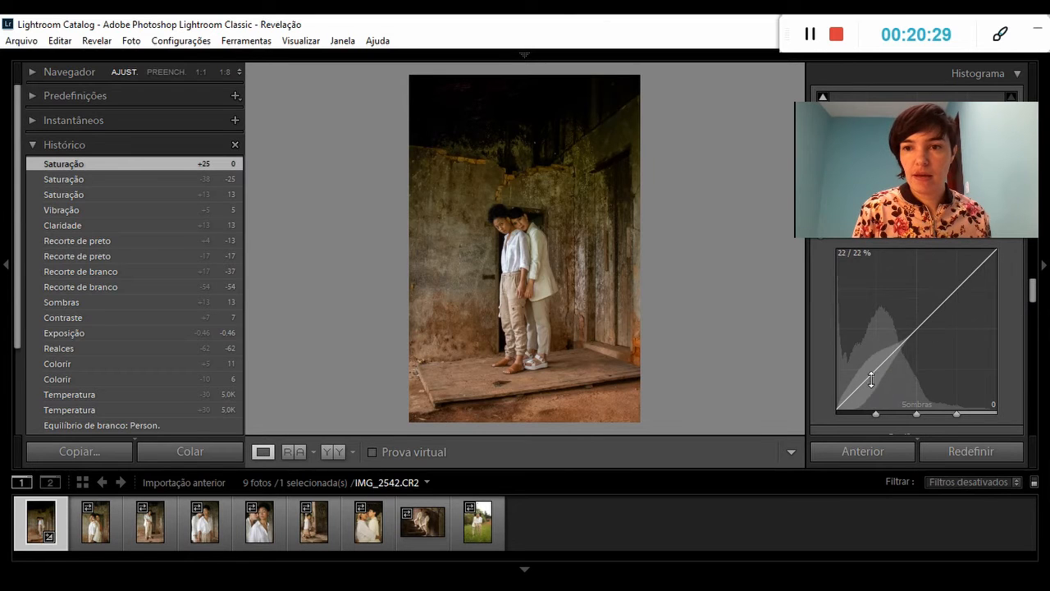
{"action": "mouse_move", "coordinate": [867, 382]}
{"action": "left_mouse_down"}
{"action": "mouse_move", "coordinate": [868, 394]}
{"action": "mouse_move", "coordinate": [868, 377]}
{"action": "left_mouse_up"}
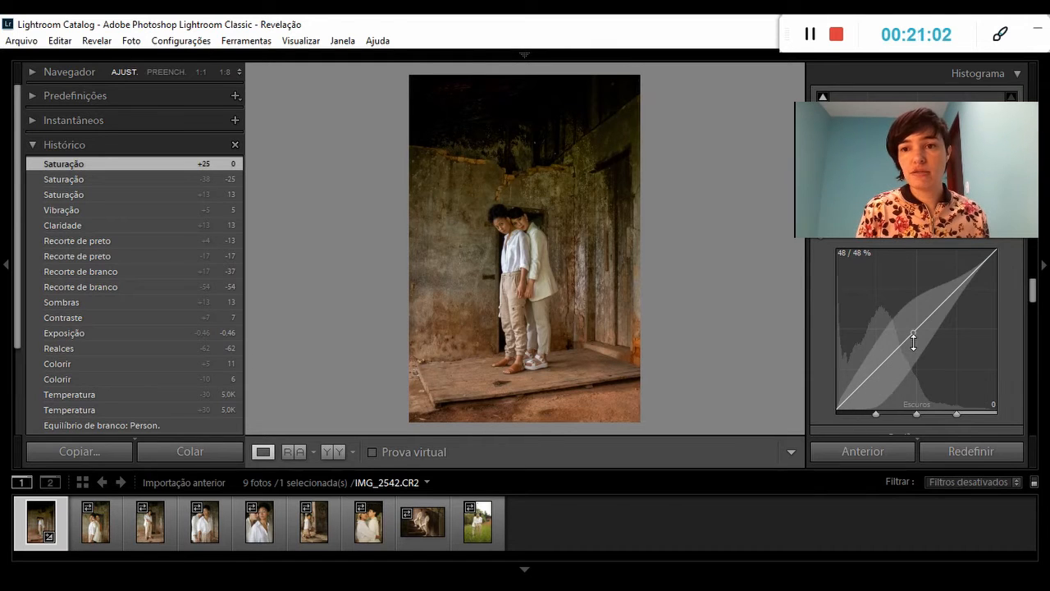
{"action": "left_click_drag", "start_coordinate": [913, 343], "coordinate": [913, 337]}
{"action": "mouse_move", "coordinate": [913, 324]}
{"action": "left_mouse_down"}
{"action": "mouse_move", "coordinate": [912, 308]}
{"action": "mouse_move", "coordinate": [913, 342]}
{"action": "left_mouse_up"}
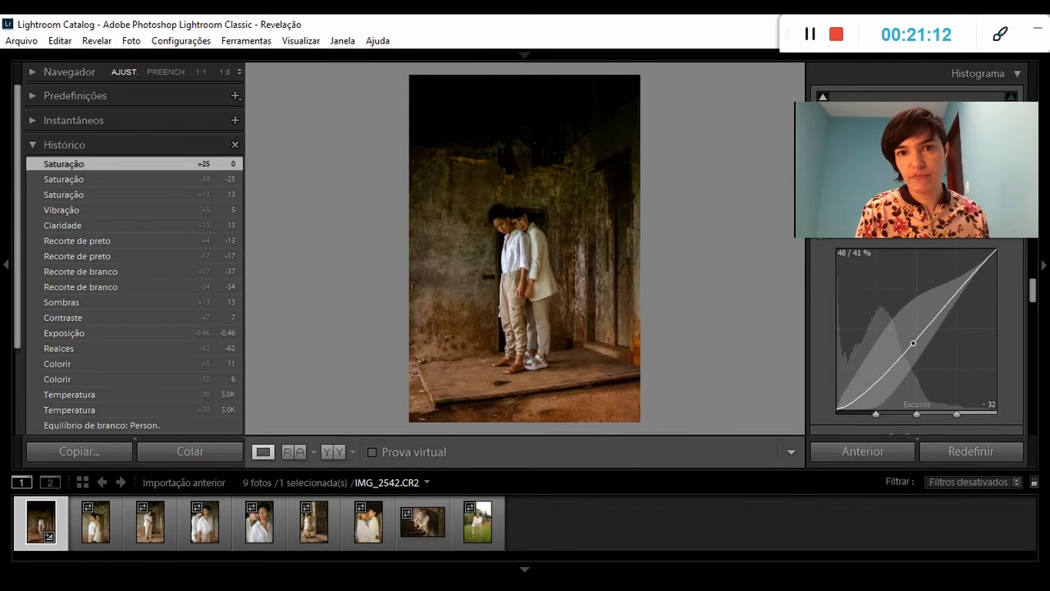
{"action": "left_click_drag", "start_coordinate": [913, 343], "coordinate": [913, 332]}
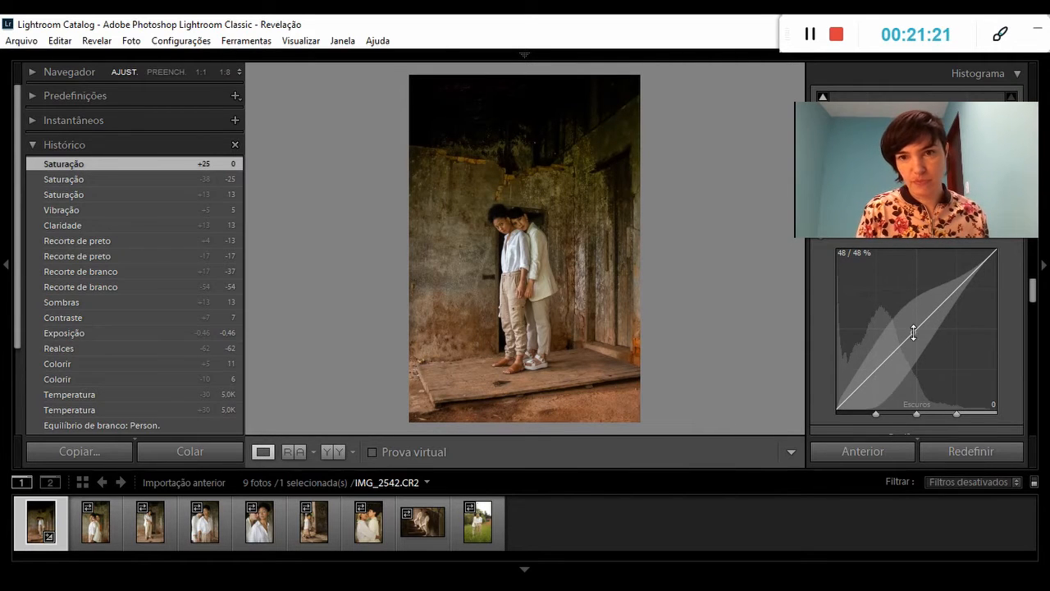
{"action": "mouse_move", "coordinate": [956, 292]}
{"action": "left_mouse_down"}
{"action": "mouse_move", "coordinate": [955, 261]}
{"action": "mouse_move", "coordinate": [956, 314]}
{"action": "mouse_move", "coordinate": [956, 295]}
{"action": "left_mouse_up"}
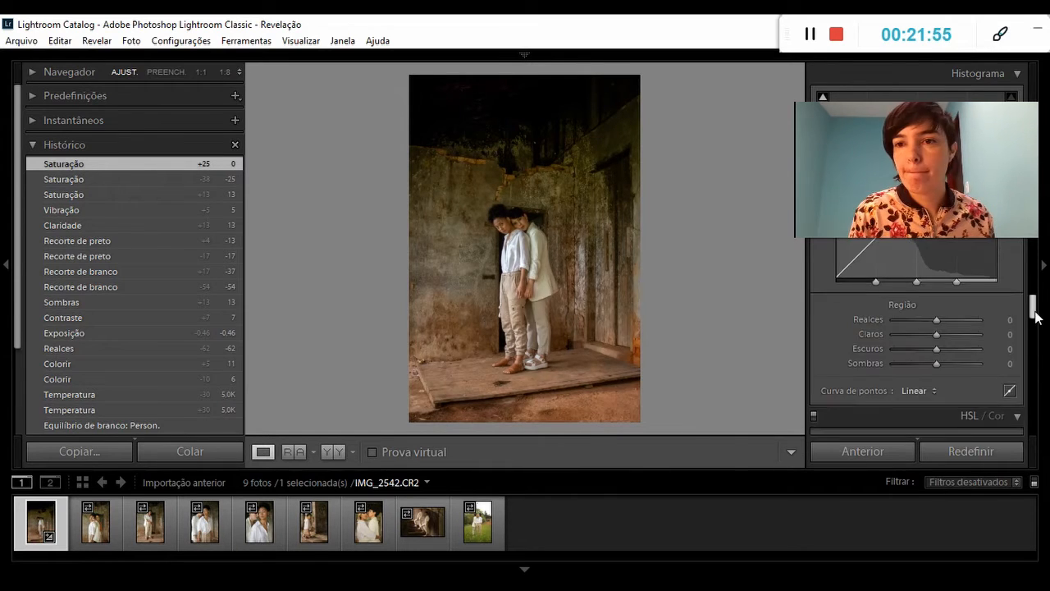
Try the Vermelho hue at +100 in the HSL adjustments, and set it back to 0.
{"action": "left_click_drag", "start_coordinate": [1035, 312], "coordinate": [1035, 318]}
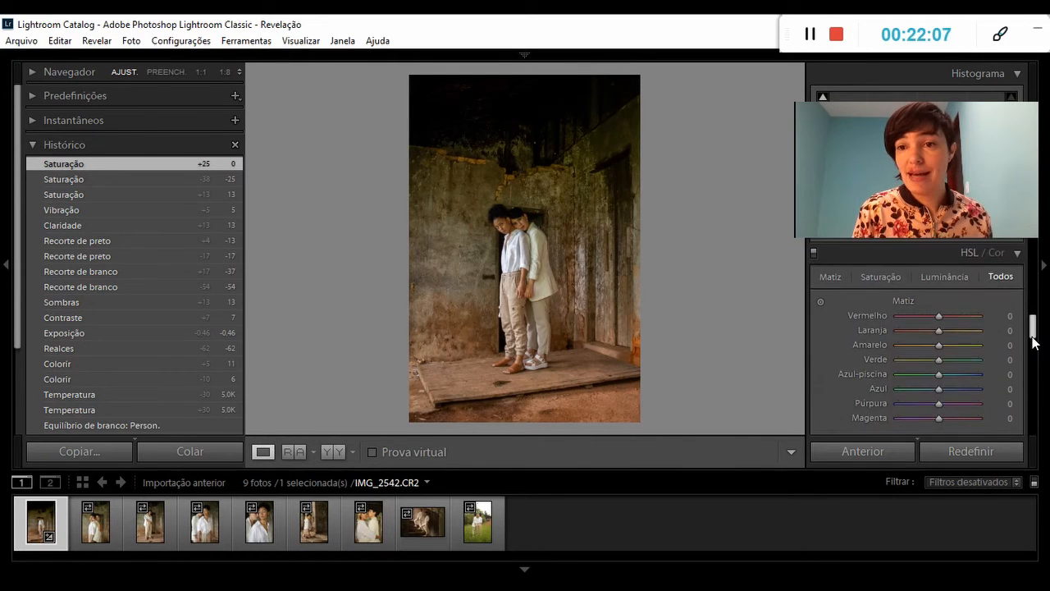
{"action": "left_click_drag", "start_coordinate": [1035, 341], "coordinate": [1035, 344]}
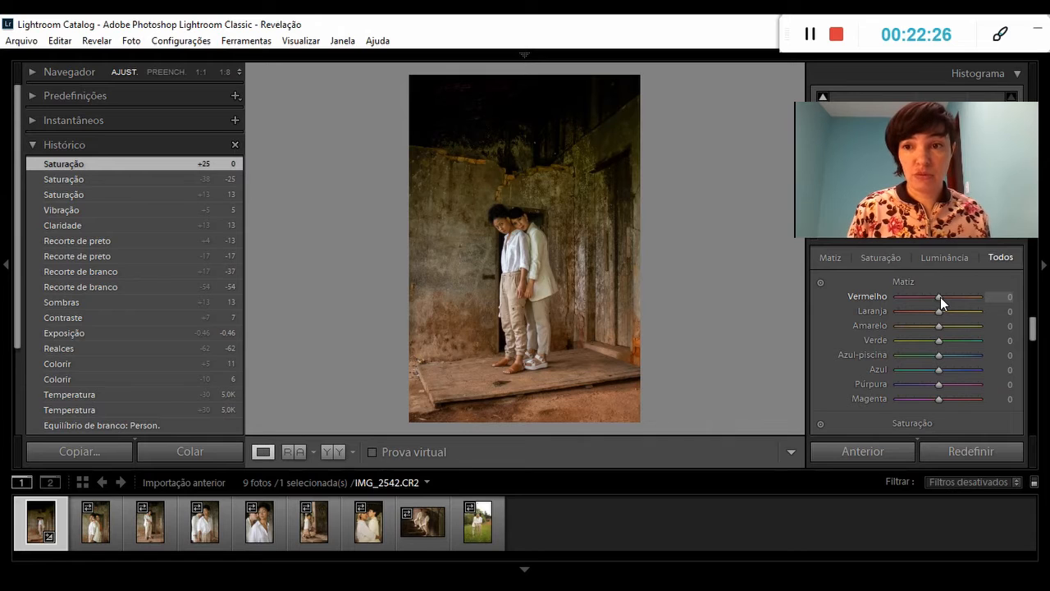
{"action": "left_click_drag", "start_coordinate": [940, 298], "coordinate": [970, 298]}
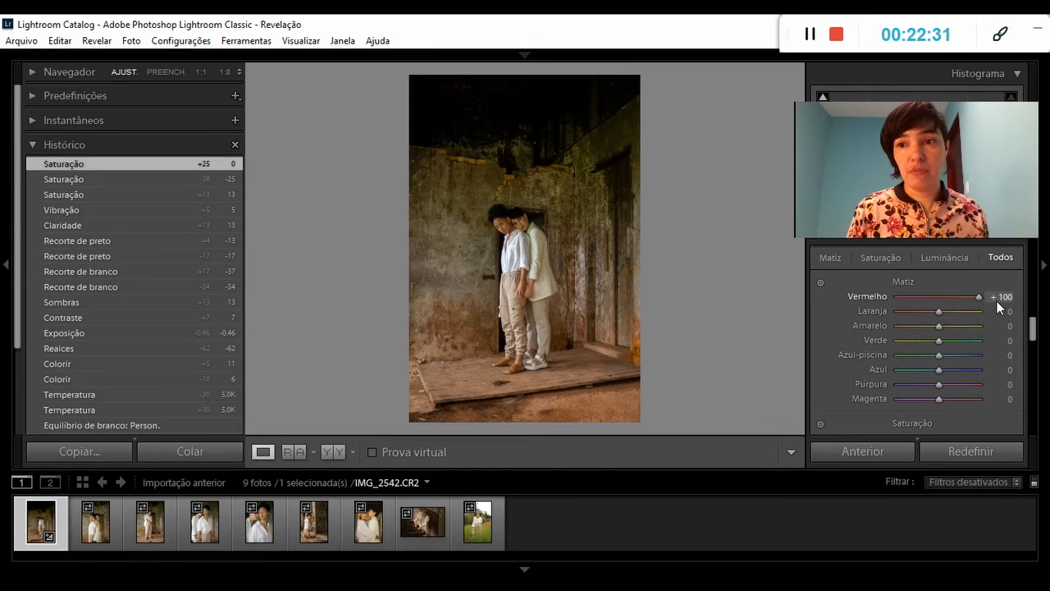
{"action": "left_click_drag", "start_coordinate": [996, 301], "coordinate": [941, 304]}
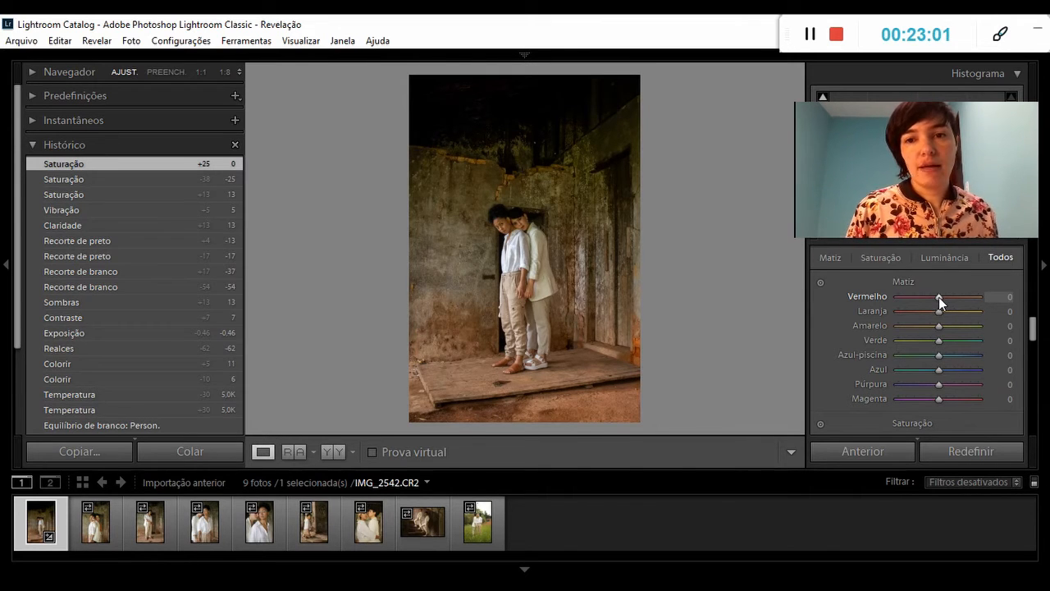
{"action": "mouse_move", "coordinate": [938, 299]}
{"action": "left_mouse_down"}
{"action": "mouse_move", "coordinate": [873, 299]}
{"action": "mouse_move", "coordinate": [985, 297]}
{"action": "mouse_move", "coordinate": [938, 308]}
{"action": "left_mouse_up"}
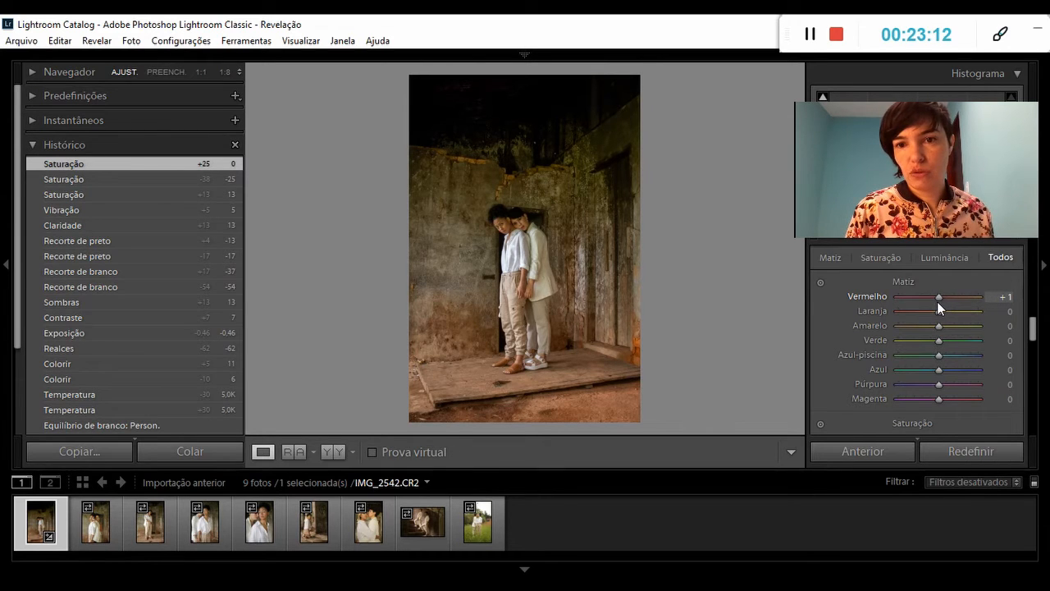
{"action": "left_click_drag", "start_coordinate": [937, 303], "coordinate": [939, 302]}
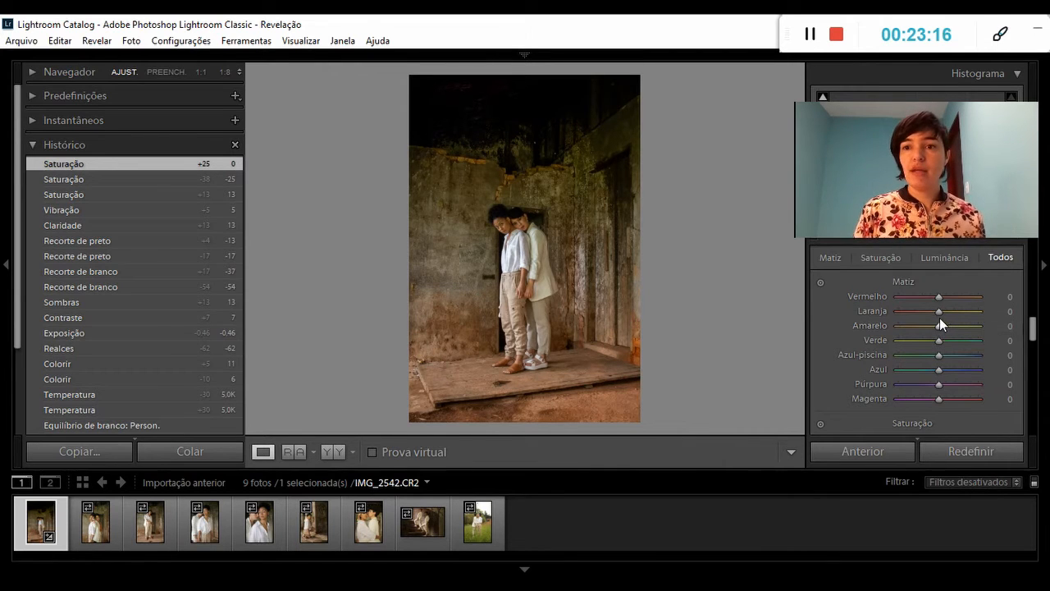
Try the Laranja hue at -24, -35, -100 and -43, and set it back to 0.
{"action": "left_click_drag", "start_coordinate": [939, 317], "coordinate": [890, 313]}
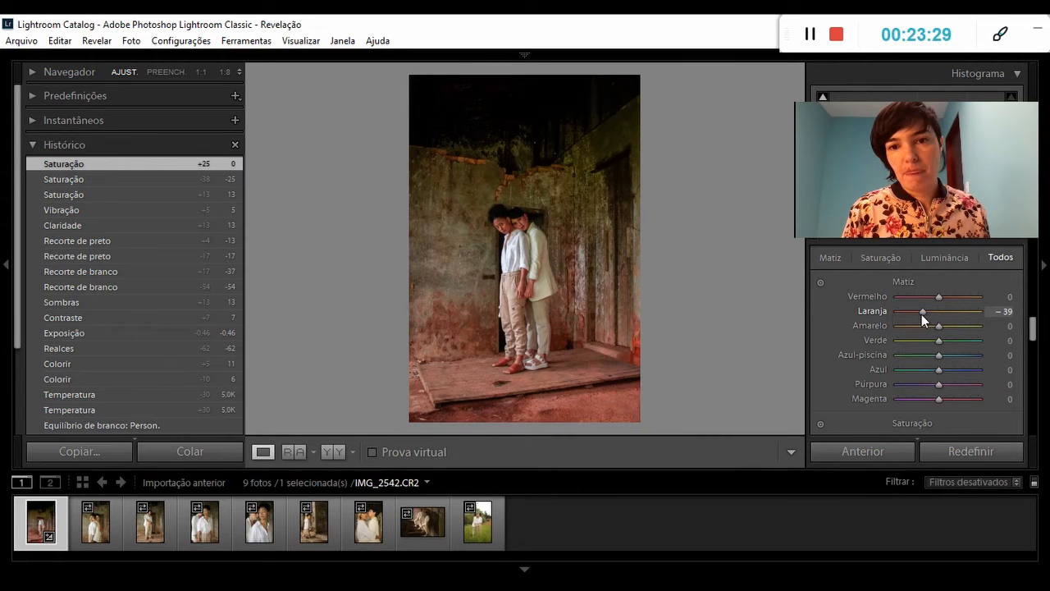
{"action": "mouse_move", "coordinate": [921, 314]}
{"action": "left_mouse_down"}
{"action": "mouse_move", "coordinate": [979, 319]}
{"action": "mouse_move", "coordinate": [937, 319]}
{"action": "left_mouse_up"}
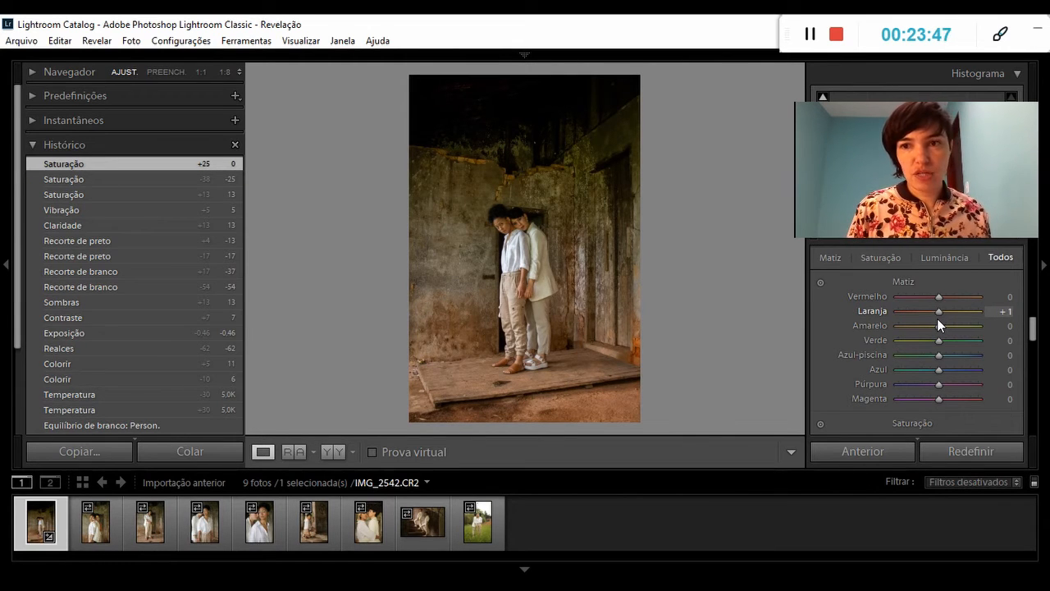
{"action": "mouse_move", "coordinate": [937, 318]}
{"action": "left_mouse_down"}
{"action": "mouse_move", "coordinate": [950, 318]}
{"action": "mouse_move", "coordinate": [925, 318]}
{"action": "left_mouse_up"}
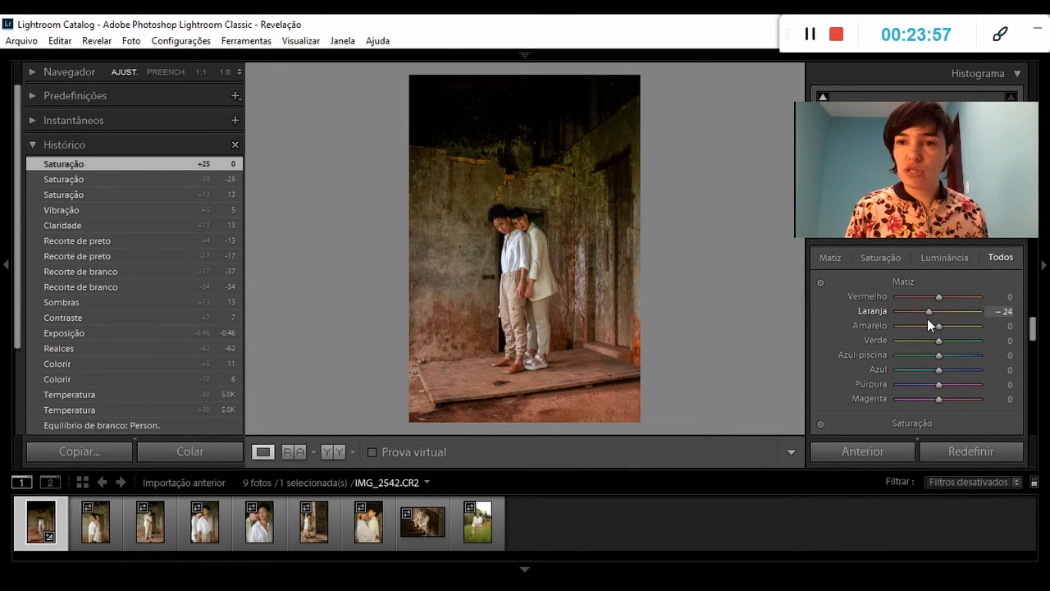
{"action": "left_click_drag", "start_coordinate": [928, 319], "coordinate": [920, 326]}
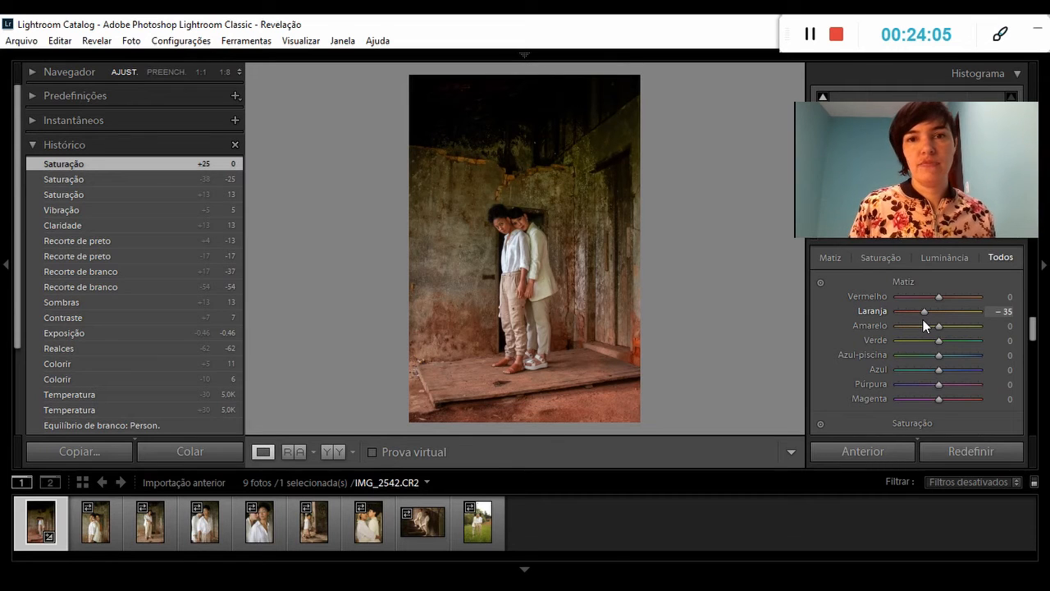
{"action": "left_click_drag", "start_coordinate": [922, 320], "coordinate": [897, 320]}
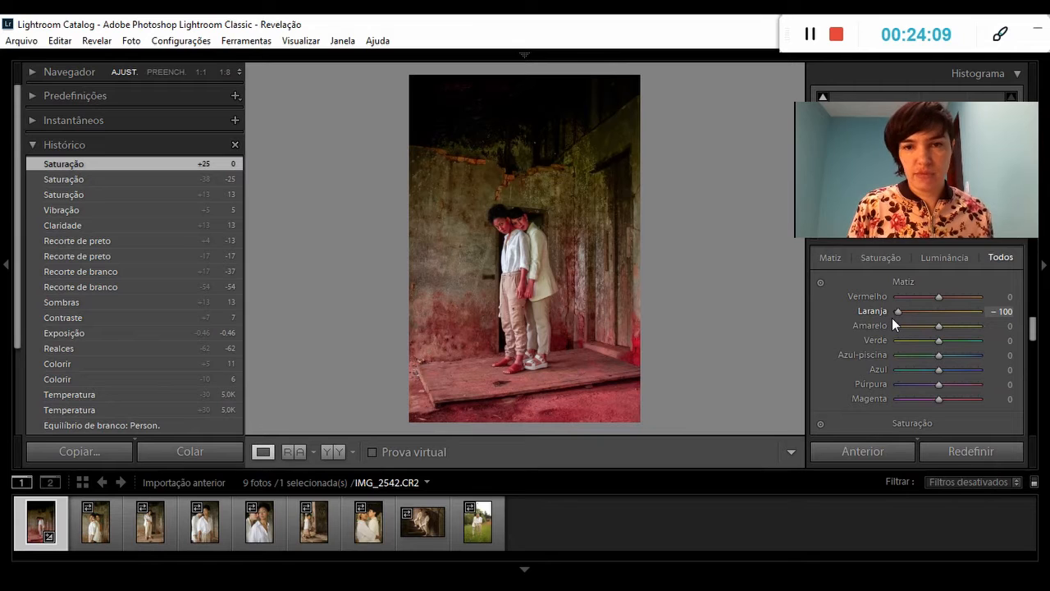
{"action": "left_click_drag", "start_coordinate": [892, 317], "coordinate": [918, 319]}
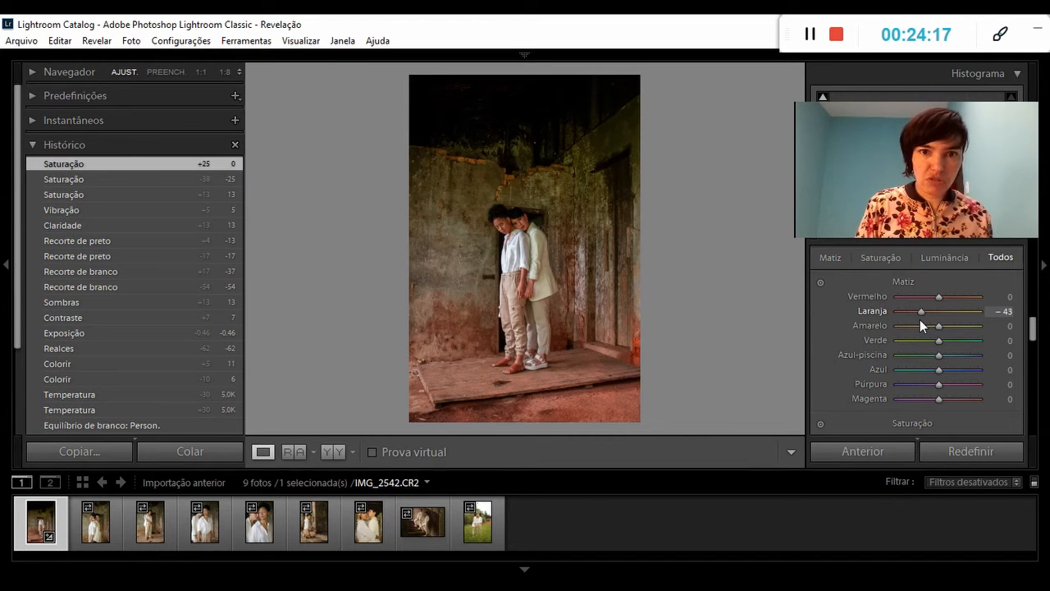
{"action": "left_click_drag", "start_coordinate": [925, 320], "coordinate": [939, 323]}
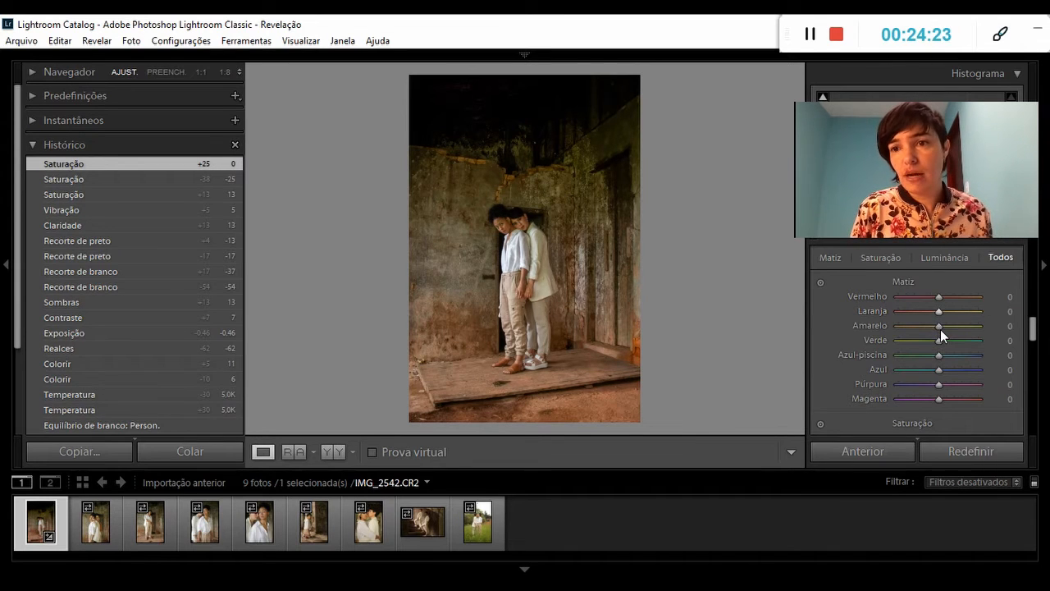
{"action": "mouse_move", "coordinate": [939, 327]}
{"action": "left_mouse_down"}
{"action": "mouse_move", "coordinate": [988, 330]}
{"action": "mouse_move", "coordinate": [886, 330]}
{"action": "mouse_move", "coordinate": [940, 330]}
{"action": "left_mouse_up"}
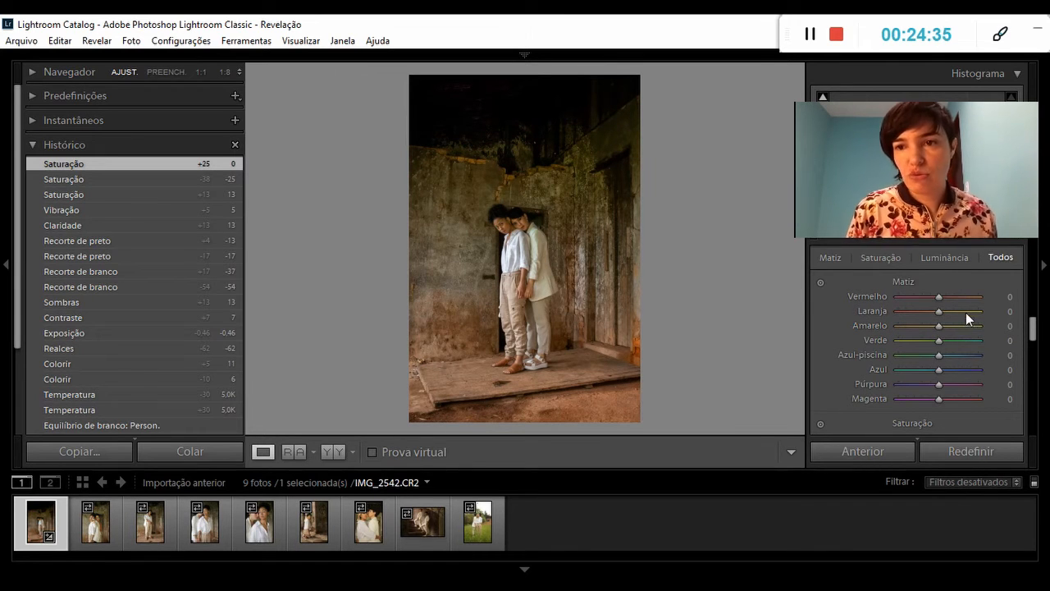
Try the HSL saturation of Vermelho and Laranja at -100 each, and set both back to 0.
{"action": "left_click_drag", "start_coordinate": [1032, 328], "coordinate": [1033, 355]}
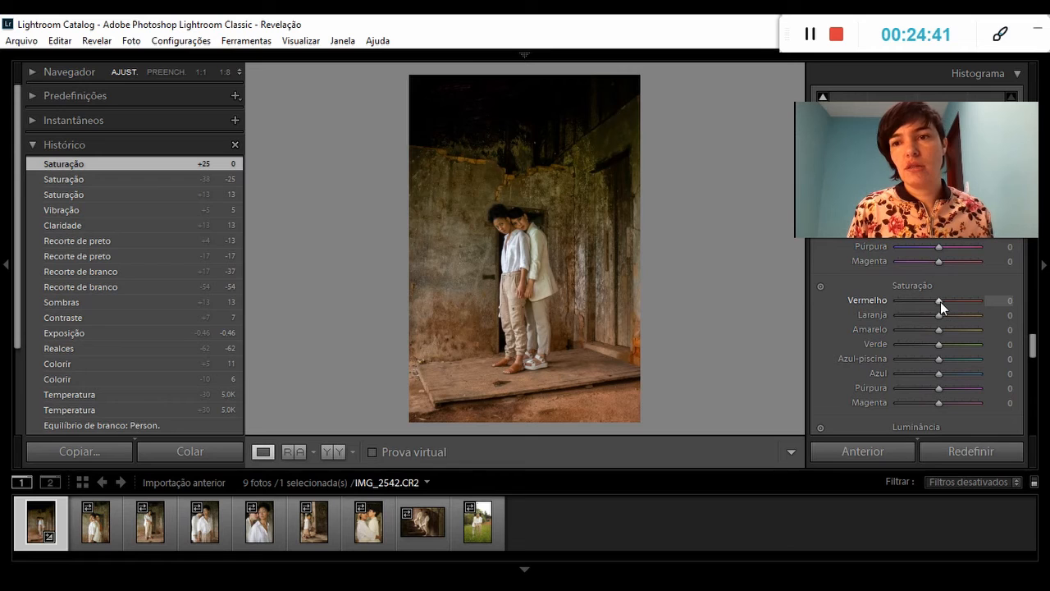
{"action": "left_click_drag", "start_coordinate": [940, 302], "coordinate": [887, 307]}
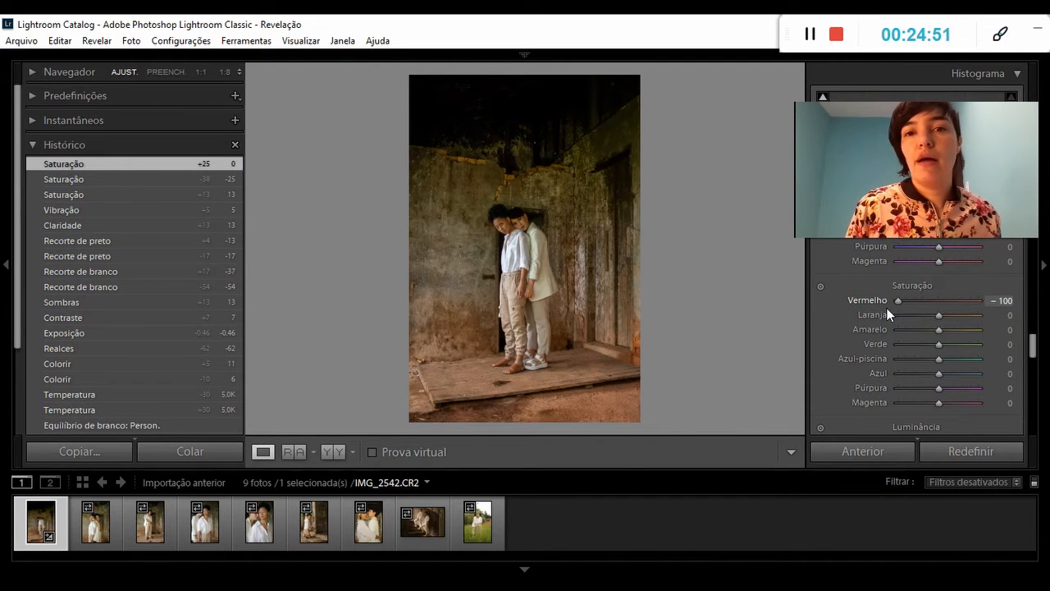
{"action": "left_click_drag", "start_coordinate": [886, 308], "coordinate": [937, 317]}
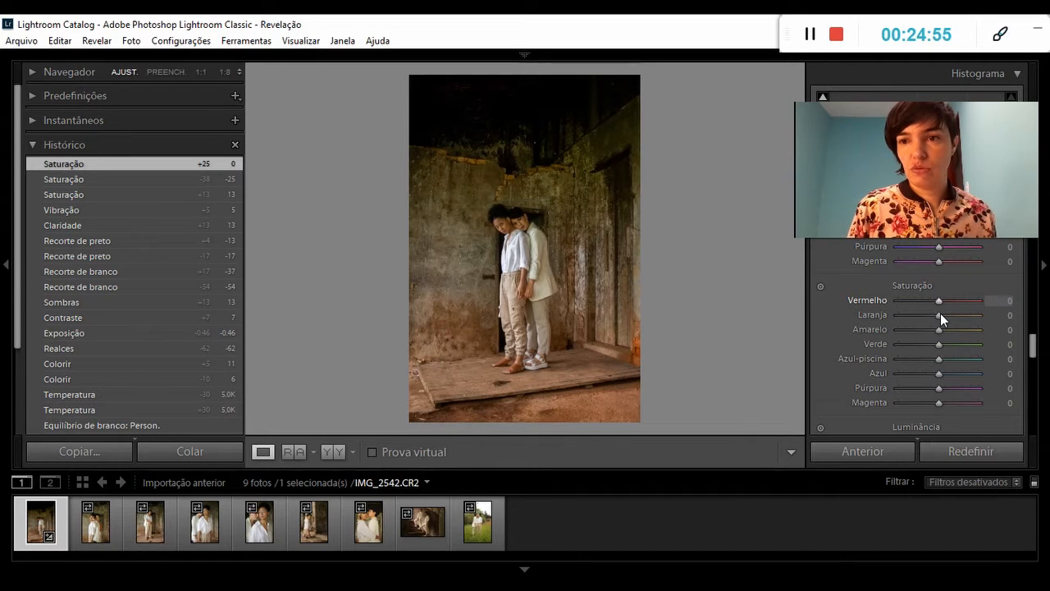
{"action": "left_click_drag", "start_coordinate": [939, 314], "coordinate": [928, 315]}
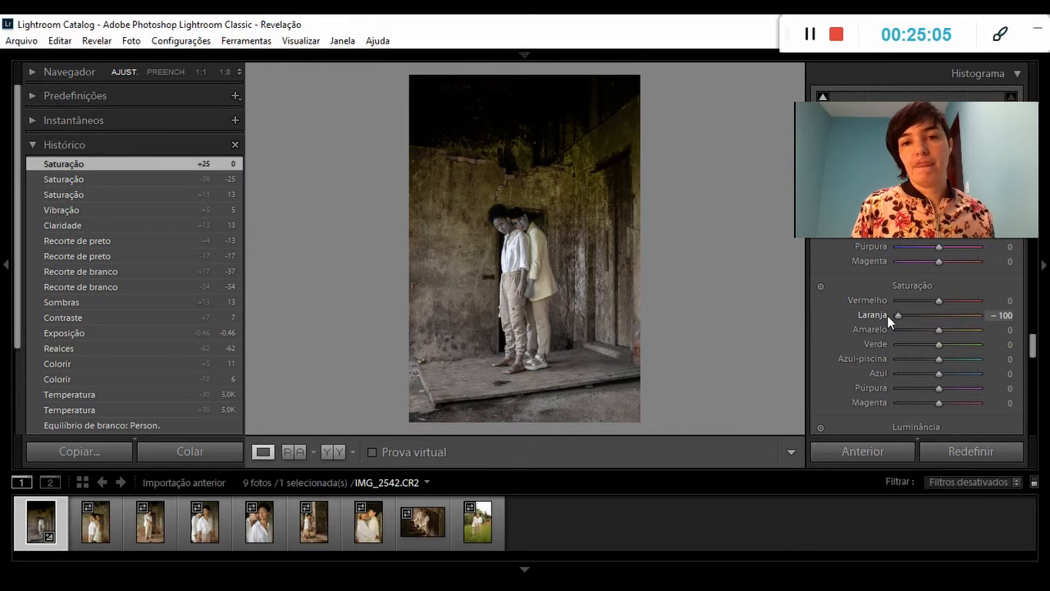
{"action": "left_click_drag", "start_coordinate": [887, 314], "coordinate": [941, 325]}
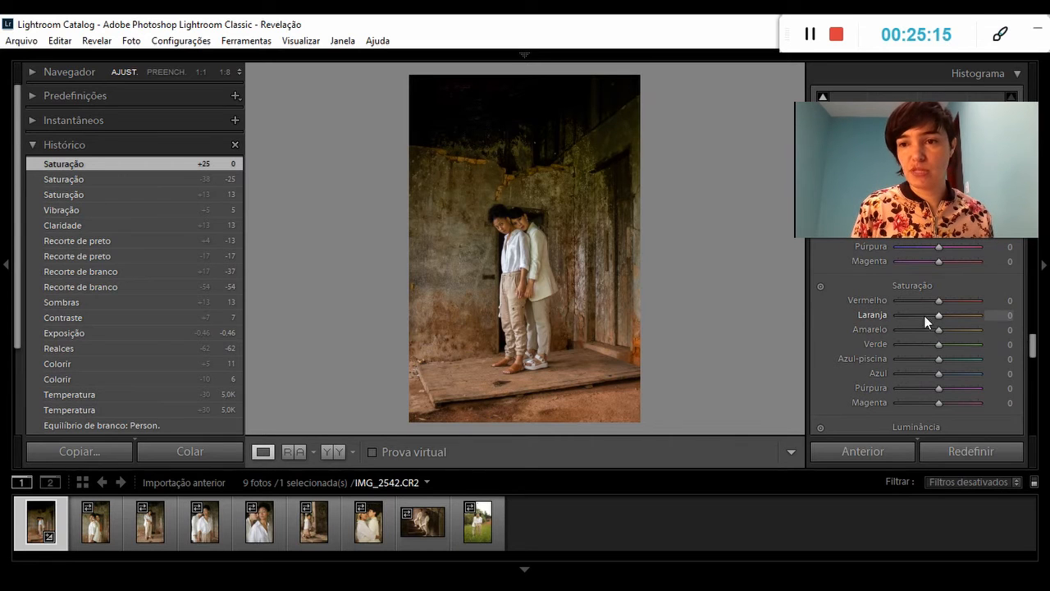
Try the Laranja luminance at +100 and -100, and set it to +14.
{"action": "left_click_drag", "start_coordinate": [1032, 347], "coordinate": [1033, 361]}
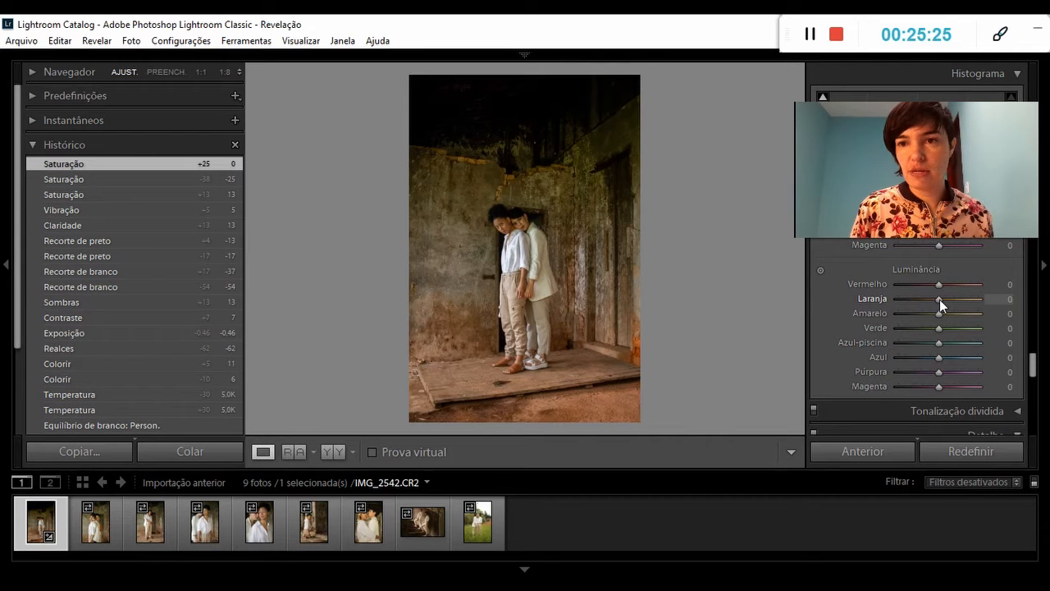
{"action": "left_click_drag", "start_coordinate": [940, 300], "coordinate": [994, 303]}
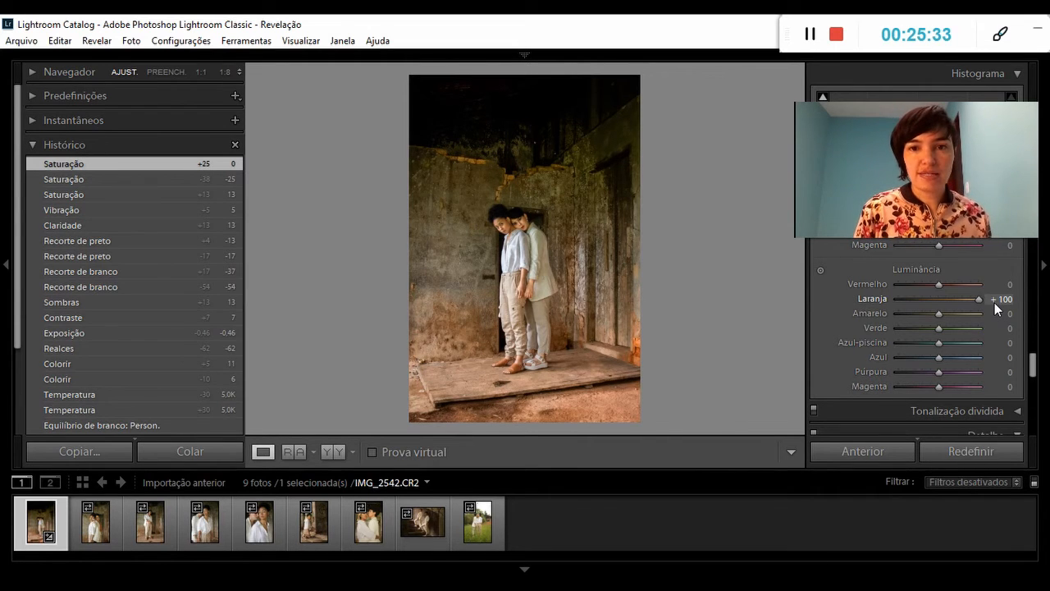
{"action": "left_click_drag", "start_coordinate": [994, 303], "coordinate": [897, 304]}
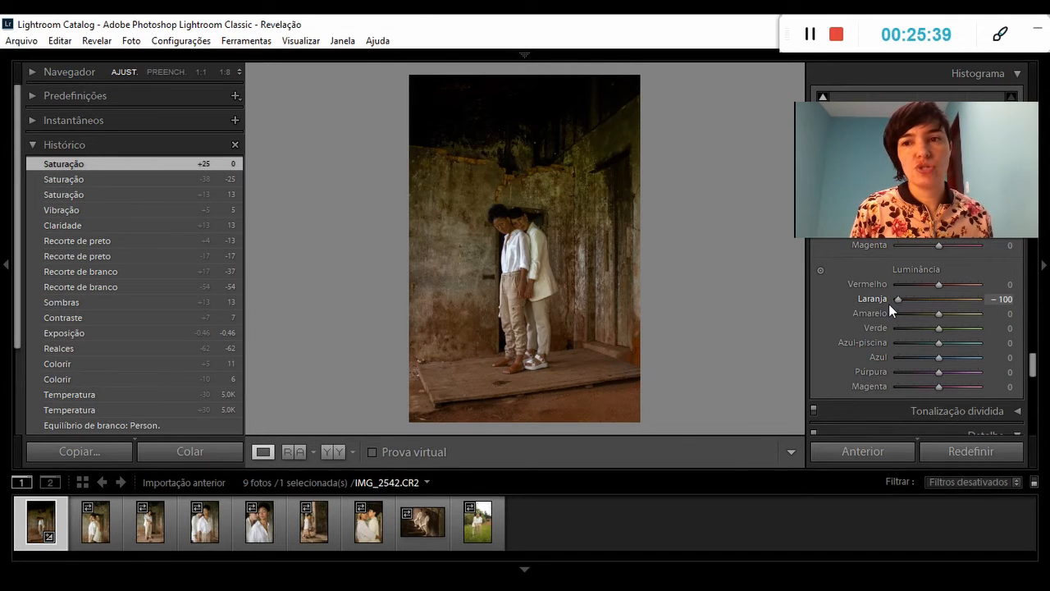
{"action": "left_click_drag", "start_coordinate": [892, 303], "coordinate": [947, 303]}
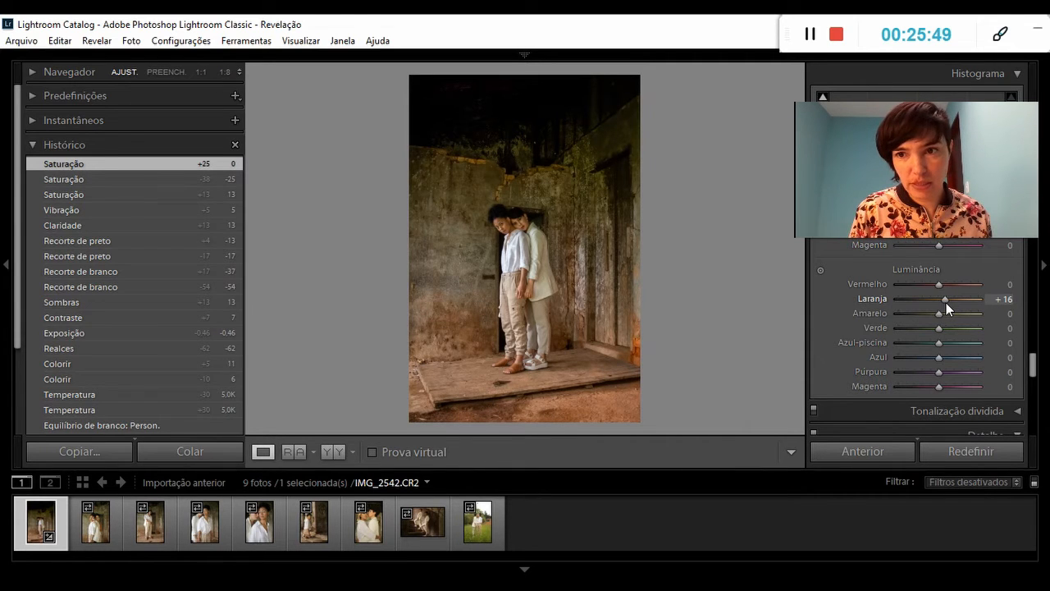
{"action": "left_click_drag", "start_coordinate": [945, 303], "coordinate": [945, 303]}
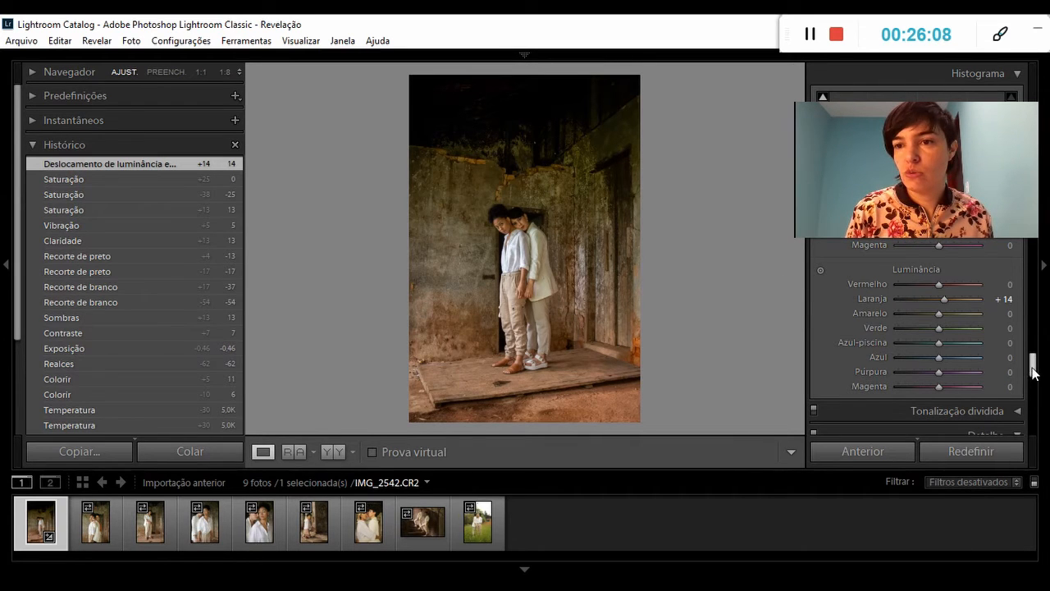
Set the Nitidez Intensidade to 62 and the noise reduction Luminância to 25, checking the detail preview.
{"action": "left_click_drag", "start_coordinate": [1034, 368], "coordinate": [1034, 393]}
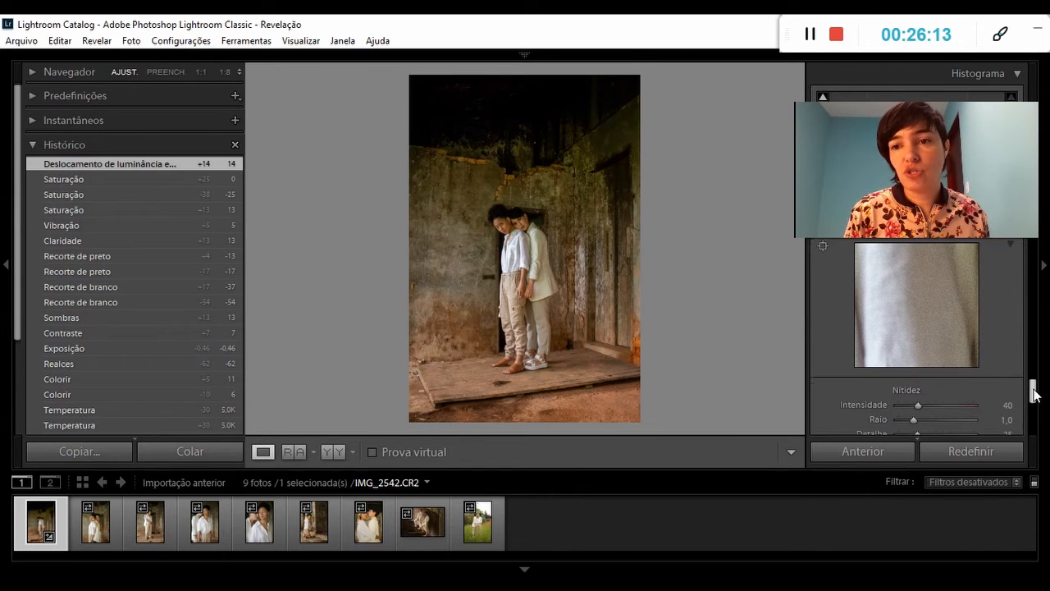
{"action": "left_click_drag", "start_coordinate": [918, 408], "coordinate": [930, 406]}
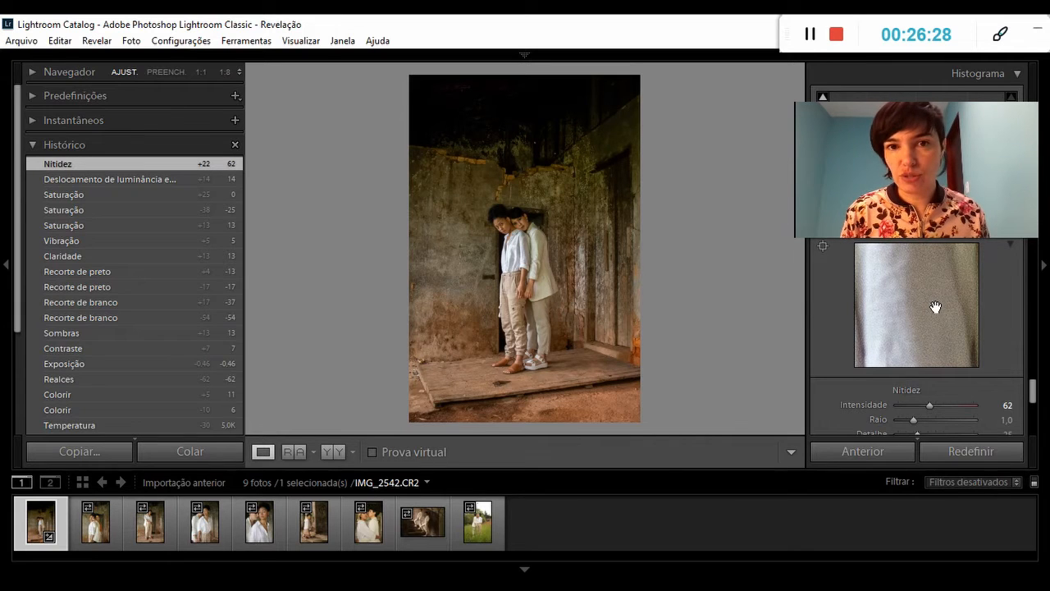
{"action": "left_click_drag", "start_coordinate": [1032, 392], "coordinate": [1033, 408]}
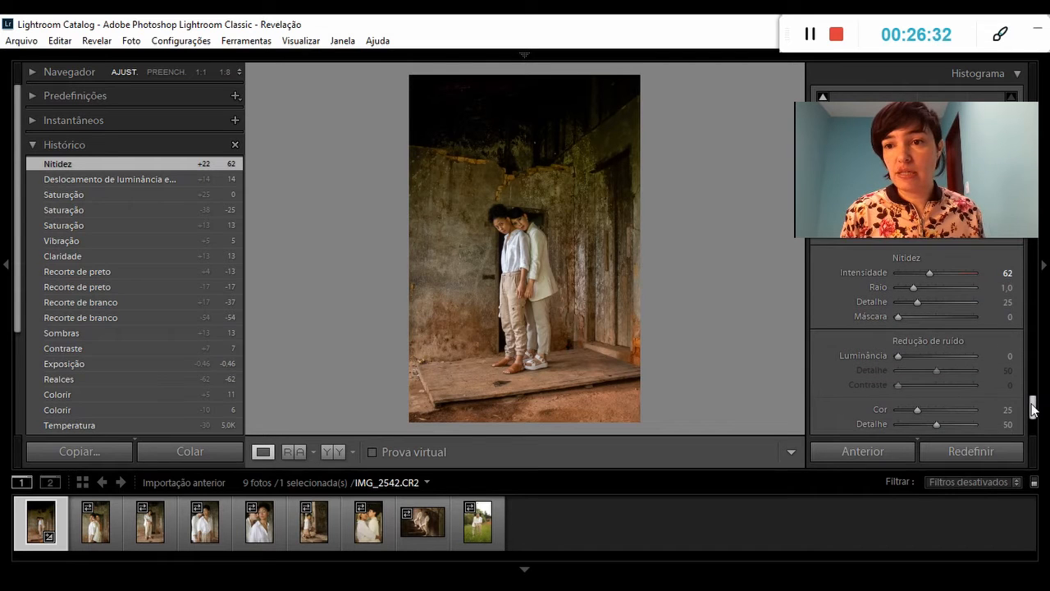
{"action": "left_click_drag", "start_coordinate": [897, 355], "coordinate": [915, 355]}
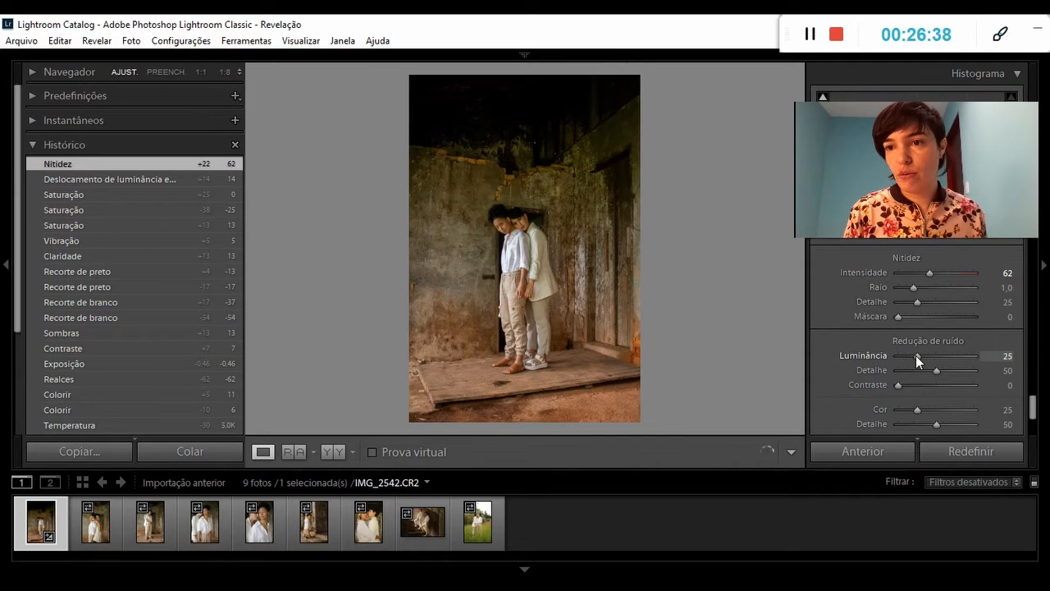
{"action": "left_click_drag", "start_coordinate": [1031, 401], "coordinate": [1032, 391]}
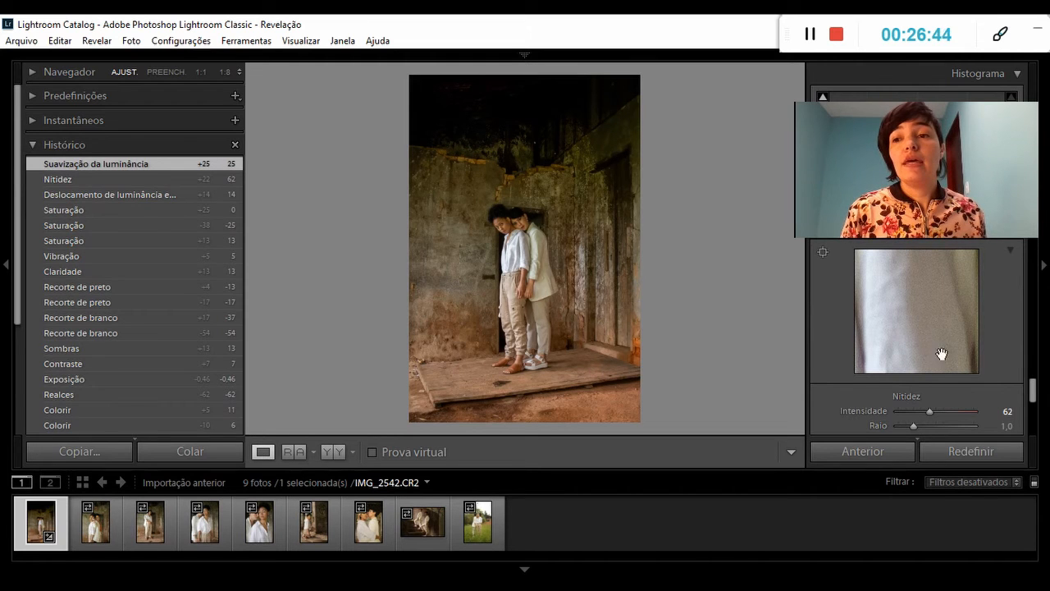
{"action": "scroll", "coordinate": [1034, 399], "scroll_direction": "down", "scroll_amount": 1}
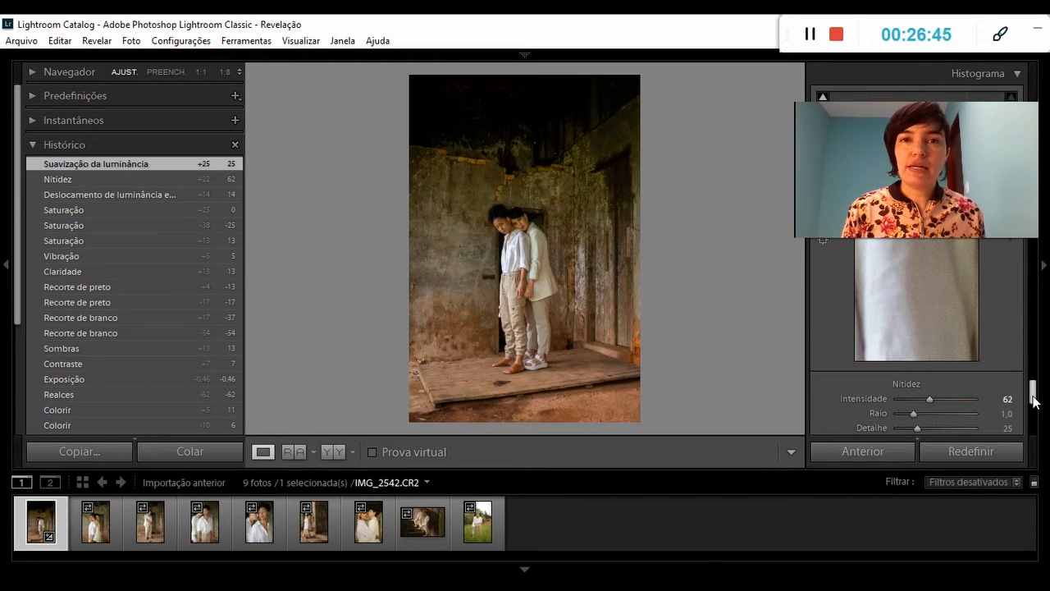
{"action": "left_click_drag", "start_coordinate": [1033, 400], "coordinate": [1034, 413]}
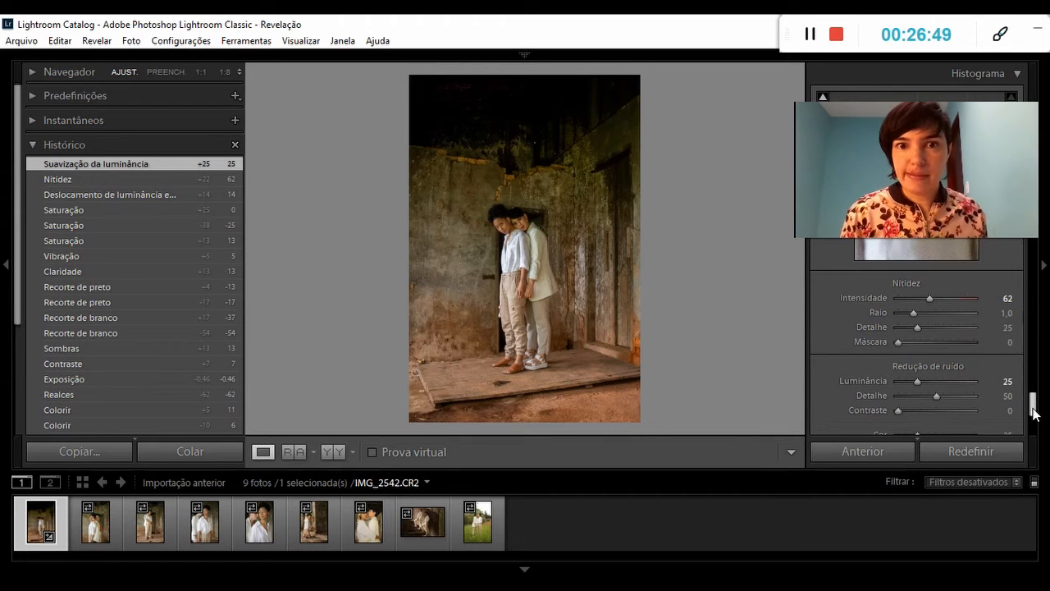
Compare the photo before and after side by side, and set Exposição to -0,25 after trying -0,15.
{"action": "left_click", "coordinate": [332, 458]}
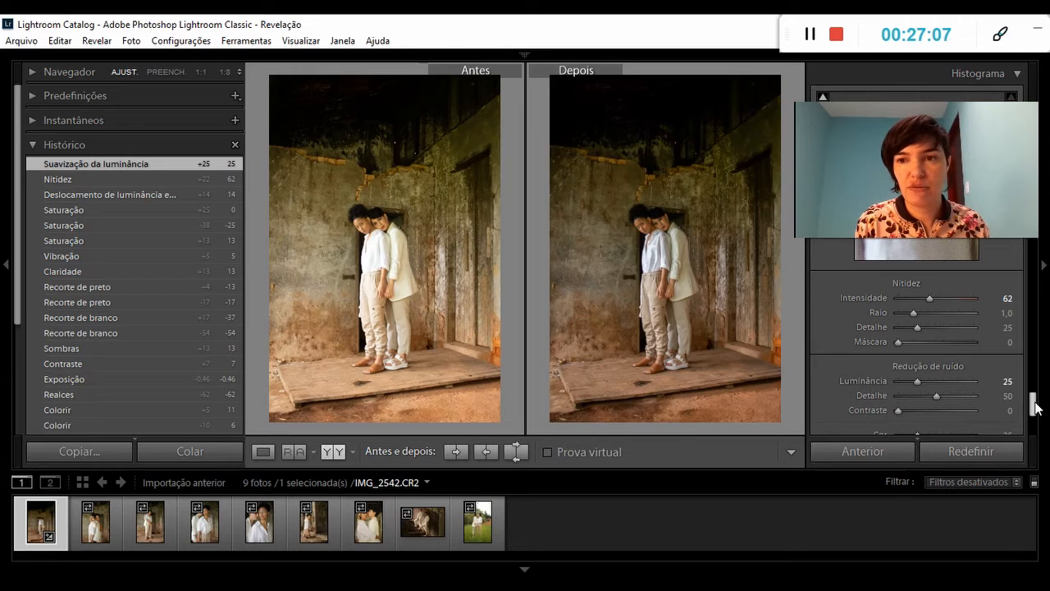
{"action": "left_click_drag", "start_coordinate": [1035, 408], "coordinate": [1048, 255]}
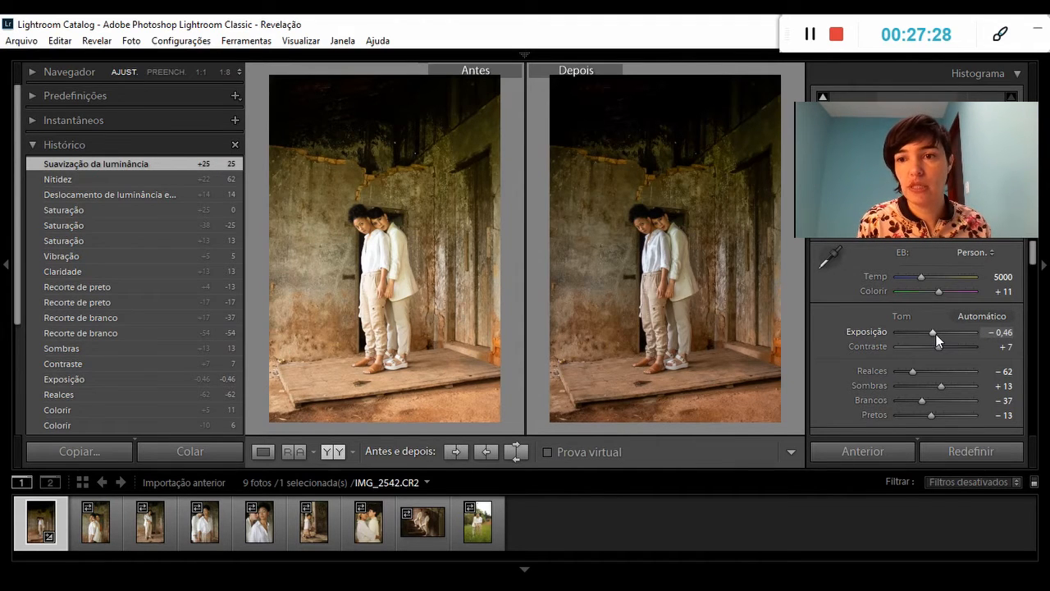
{"action": "left_click_drag", "start_coordinate": [936, 335], "coordinate": [937, 335]}
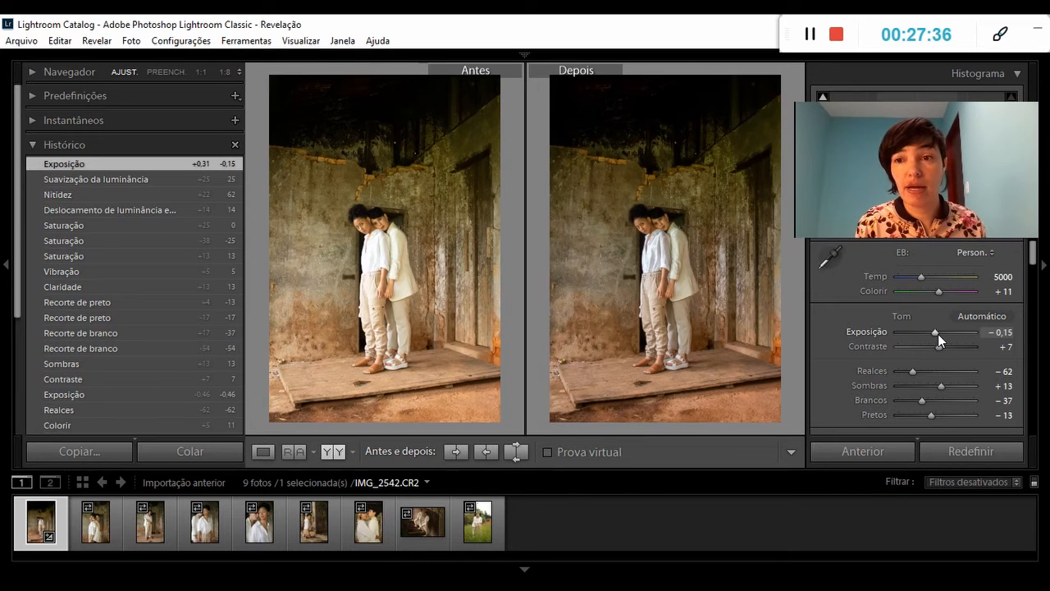
{"action": "left_click_drag", "start_coordinate": [939, 334], "coordinate": [938, 331]}
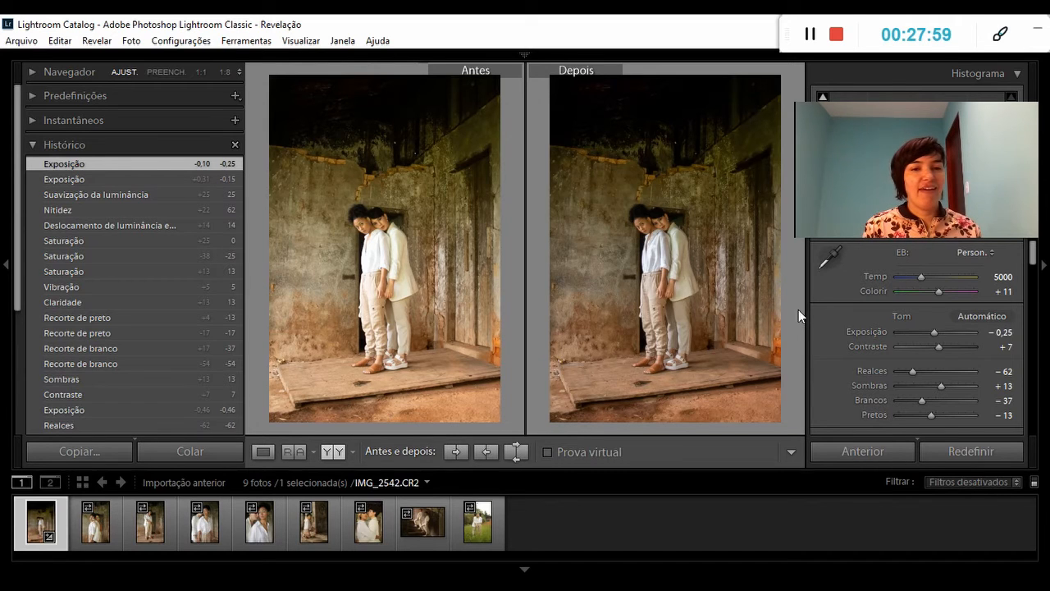
Open IMG_2546 for editing and start the crop tool on it.
{"action": "left_click", "coordinate": [96, 523]}
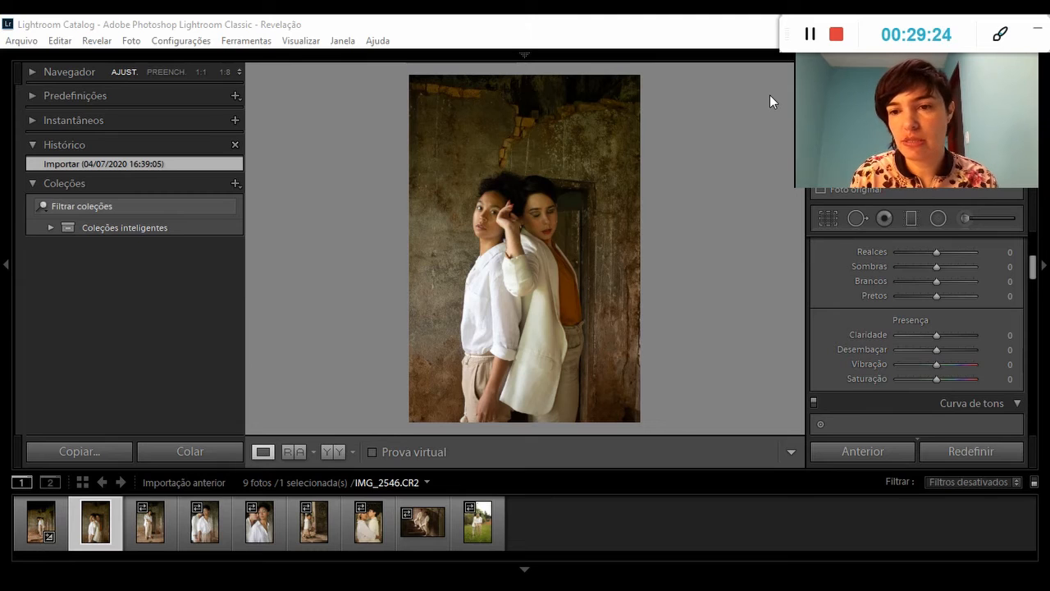
{"action": "left_click", "coordinate": [828, 220]}
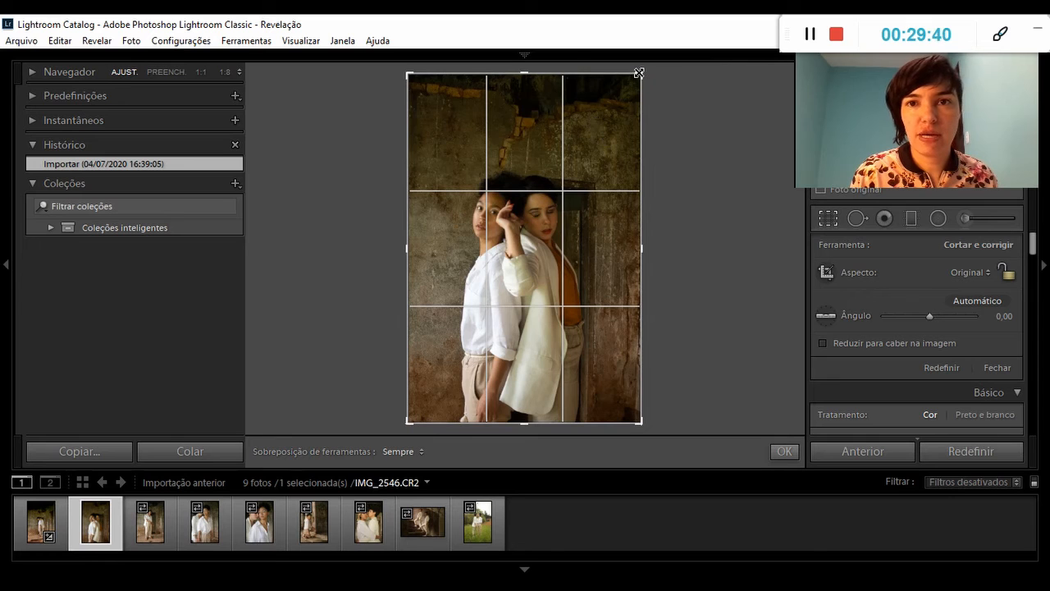
Try a corner crop and a top-edge crop on IMG_2546, restoring the full frame after each.
{"action": "left_click_drag", "start_coordinate": [639, 73], "coordinate": [621, 109]}
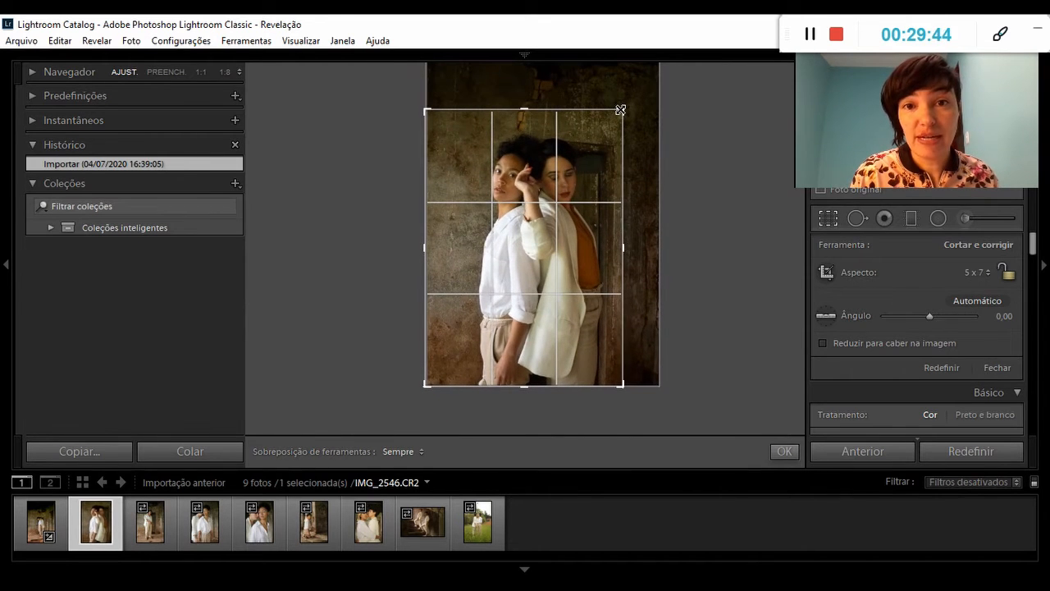
{"action": "left_click_drag", "start_coordinate": [620, 109], "coordinate": [638, 69]}
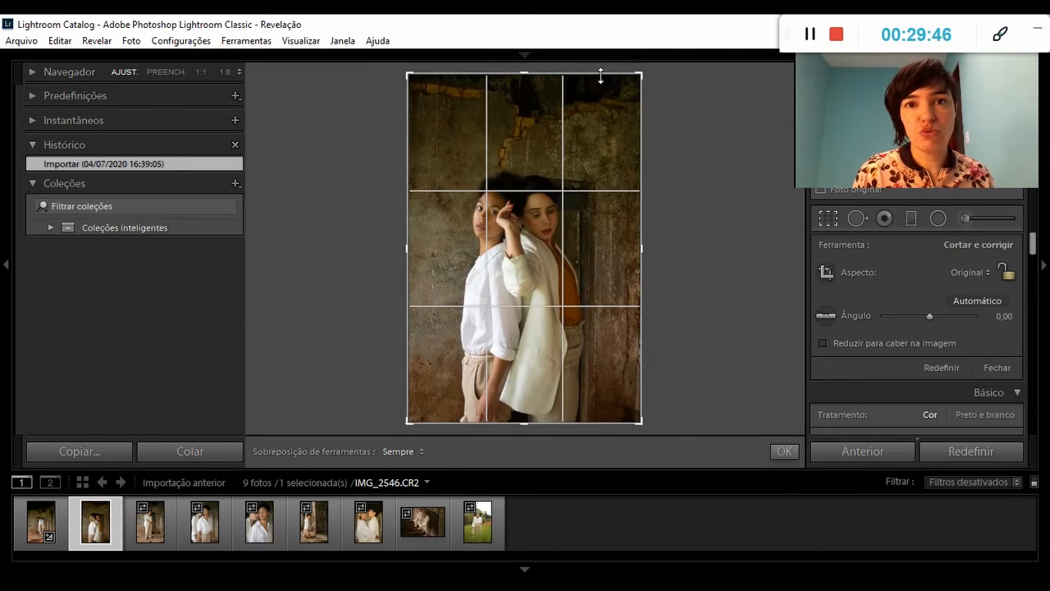
{"action": "left_click_drag", "start_coordinate": [524, 73], "coordinate": [524, 122]}
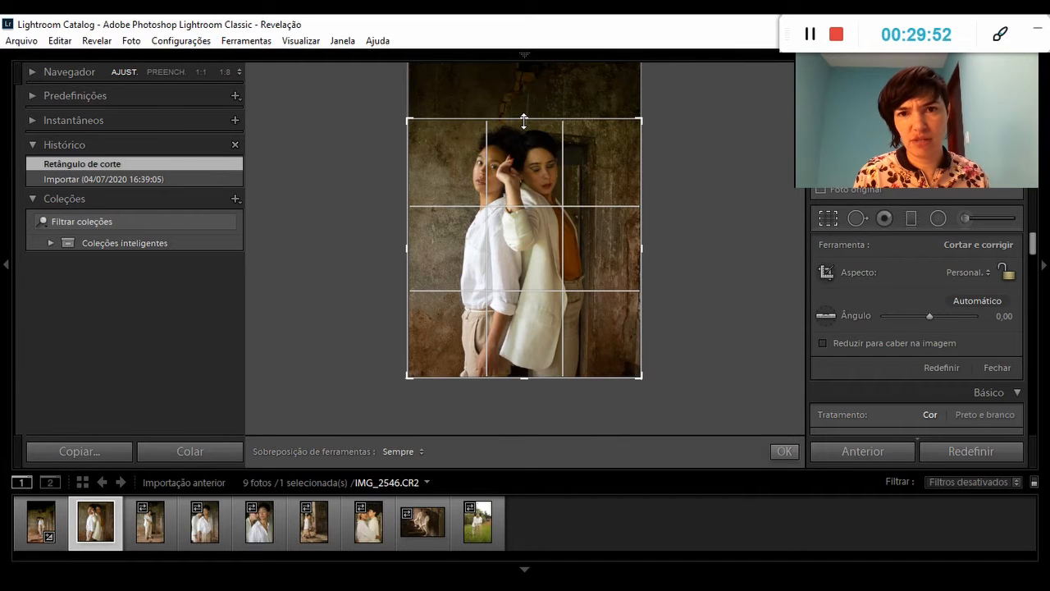
{"action": "left_click_drag", "start_coordinate": [524, 120], "coordinate": [515, 66]}
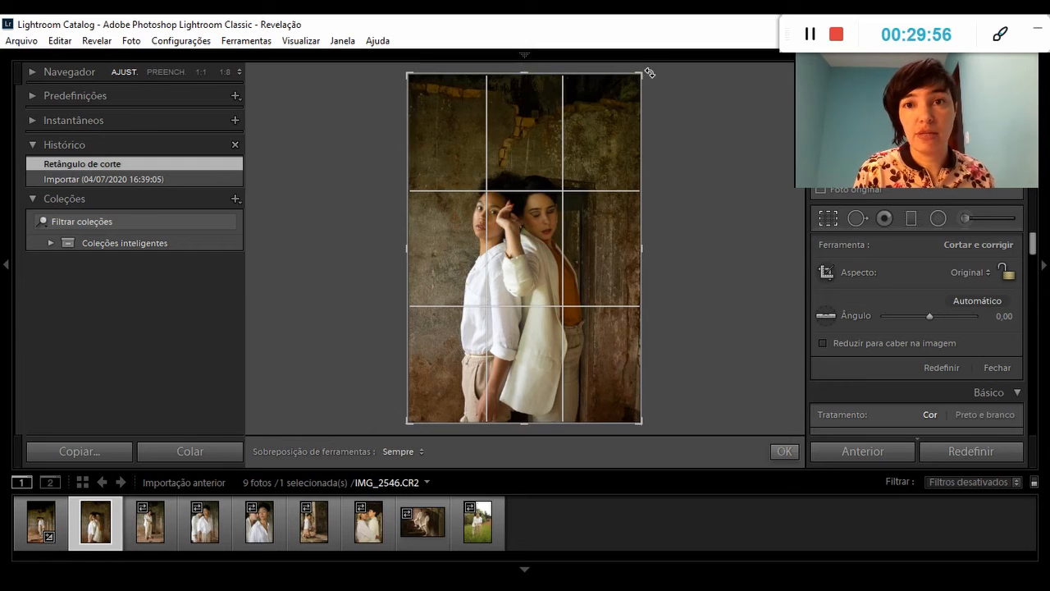
Crop IMG_2546 to about 5 x 7, trimming the space above the couple and repositioning them in the frame, and apply the crop.
{"action": "left_click_drag", "start_coordinate": [640, 74], "coordinate": [621, 112]}
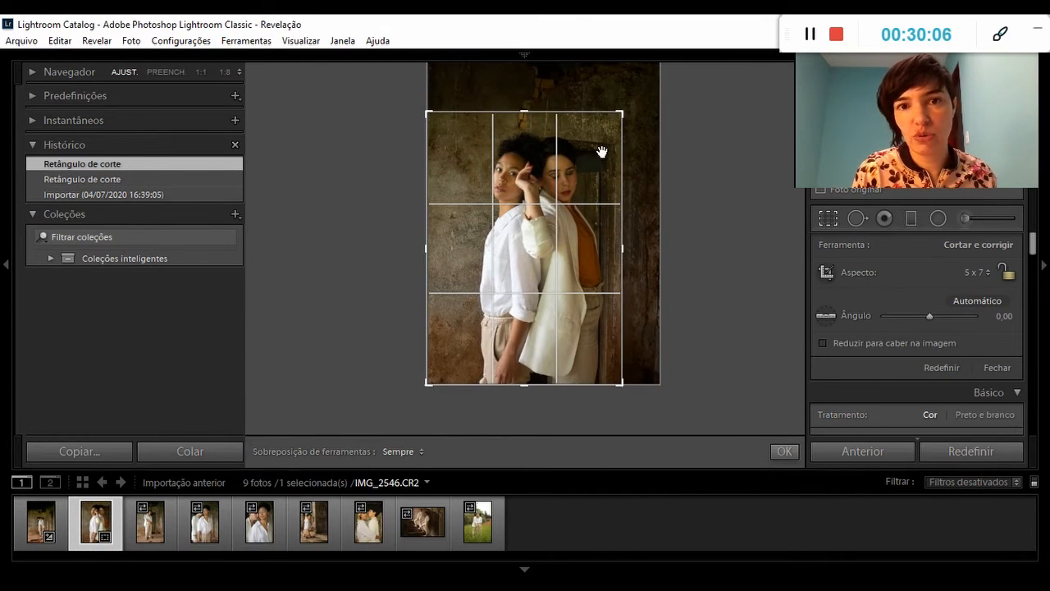
{"action": "mouse_move", "coordinate": [601, 183]}
{"action": "left_mouse_down"}
{"action": "mouse_move", "coordinate": [590, 192]}
{"action": "mouse_move", "coordinate": [583, 182]}
{"action": "mouse_move", "coordinate": [601, 182]}
{"action": "mouse_move", "coordinate": [585, 182]}
{"action": "left_mouse_up"}
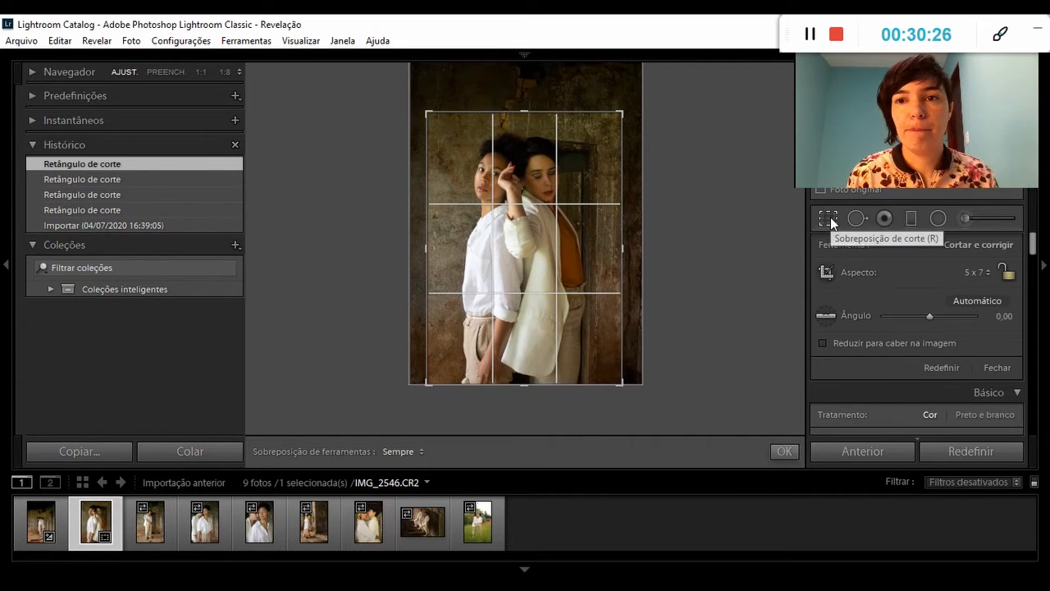
{"action": "left_click", "coordinate": [828, 219]}
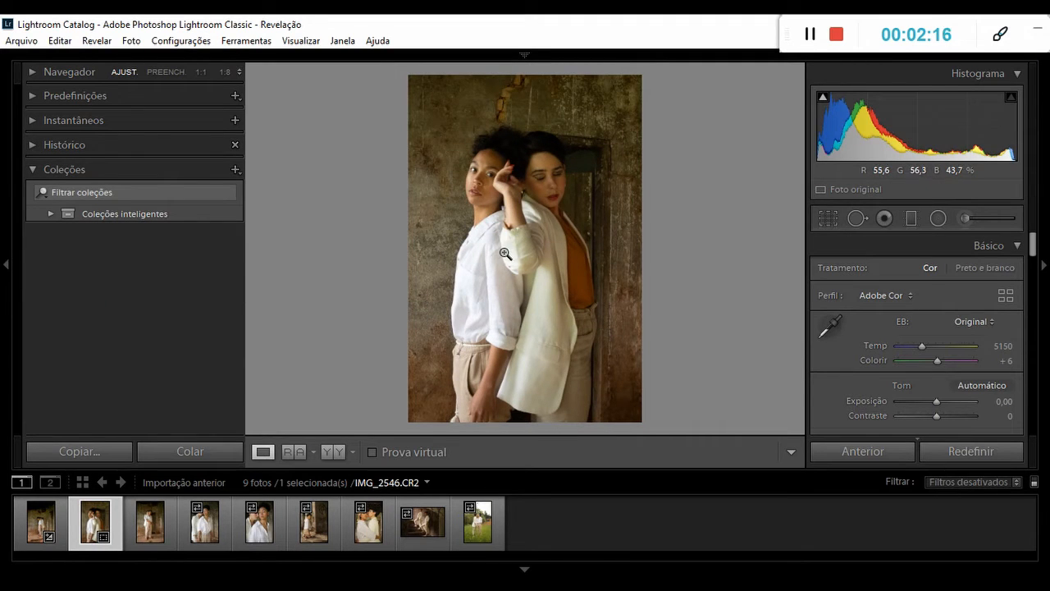
Open IMG_2550 in the crop tool and straighten it automatically.
{"action": "left_click", "coordinate": [147, 529]}
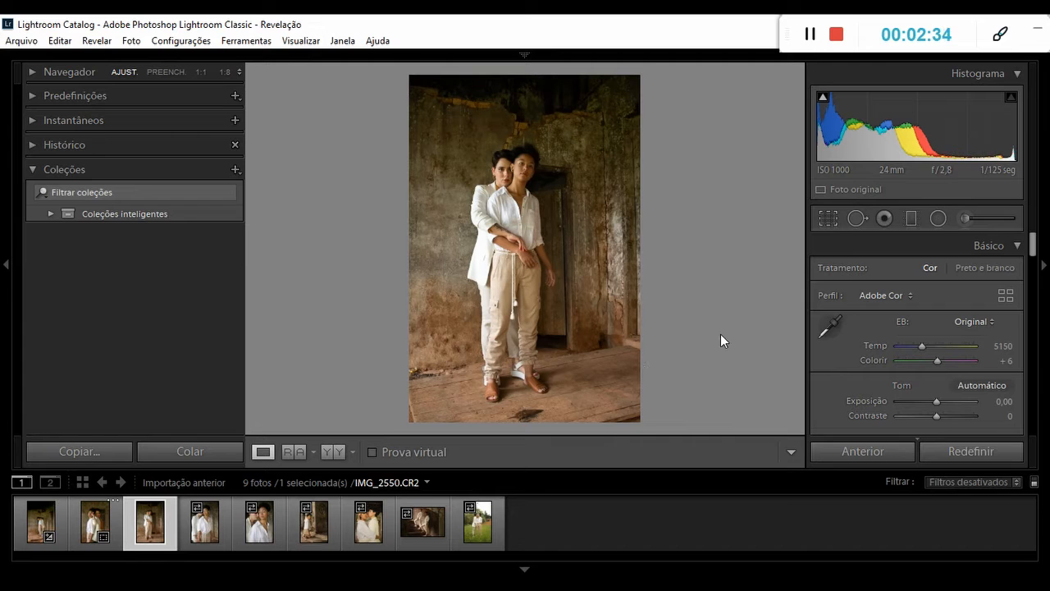
{"action": "left_click", "coordinate": [827, 218]}
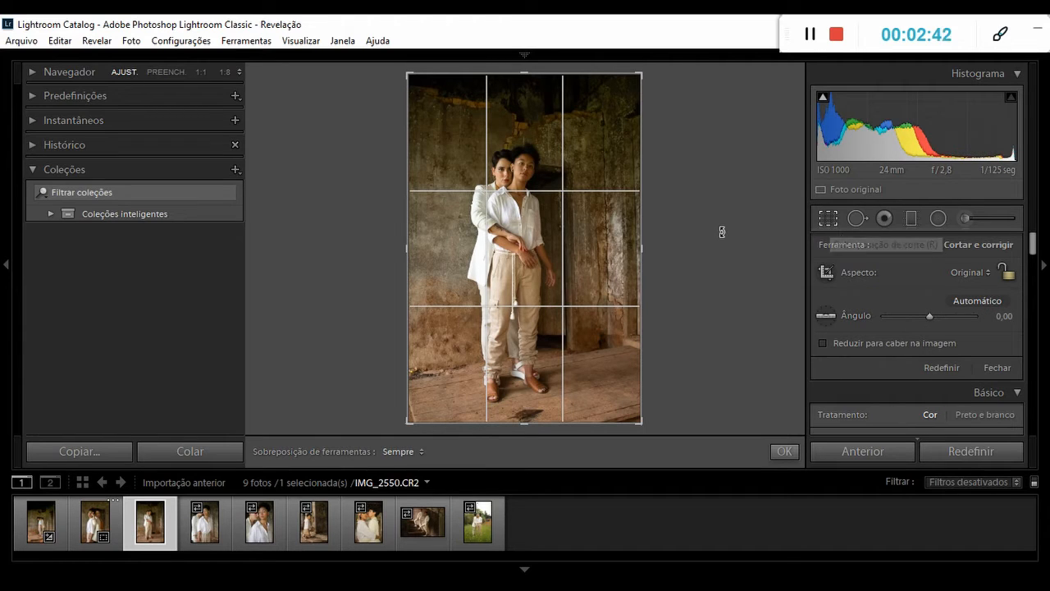
{"action": "mouse_move", "coordinate": [641, 74]}
{"action": "left_mouse_down"}
{"action": "mouse_move", "coordinate": [627, 93]}
{"action": "mouse_move", "coordinate": [638, 69]}
{"action": "left_mouse_up"}
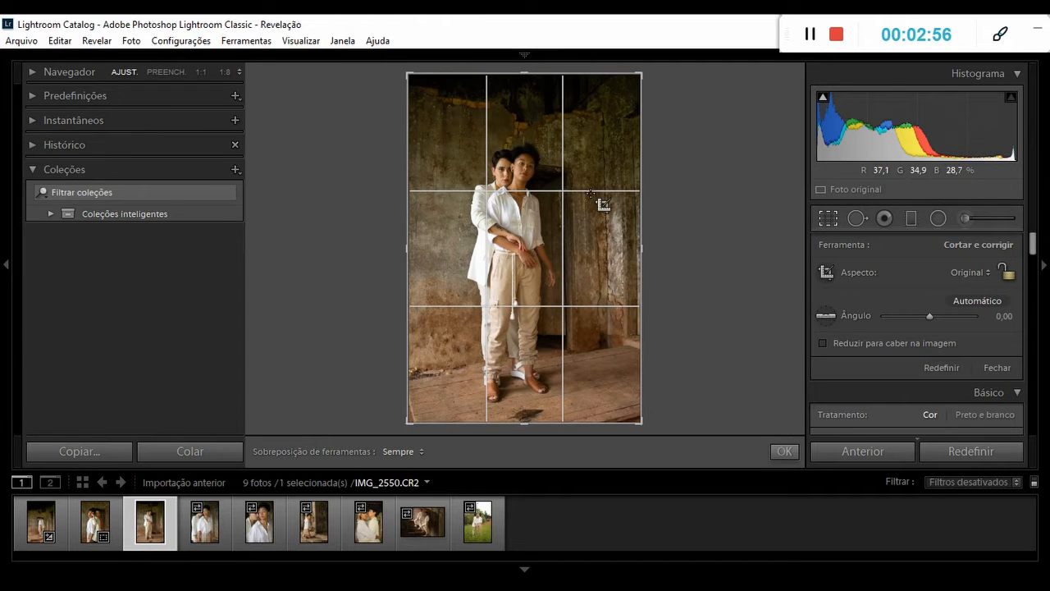
{"action": "left_click", "coordinate": [974, 301]}
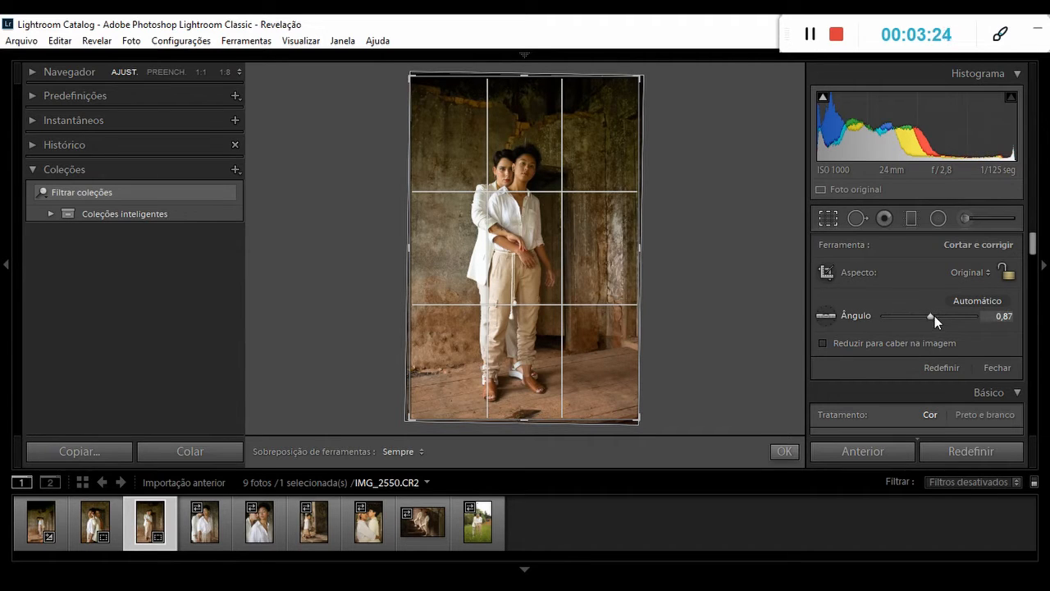
Try straightening IMG_2550 manually with different Ângulo values, including 1,55.
{"action": "left_click_drag", "start_coordinate": [931, 316], "coordinate": [930, 316]}
{"action": "left_click_drag", "start_coordinate": [932, 317], "coordinate": [932, 320]}
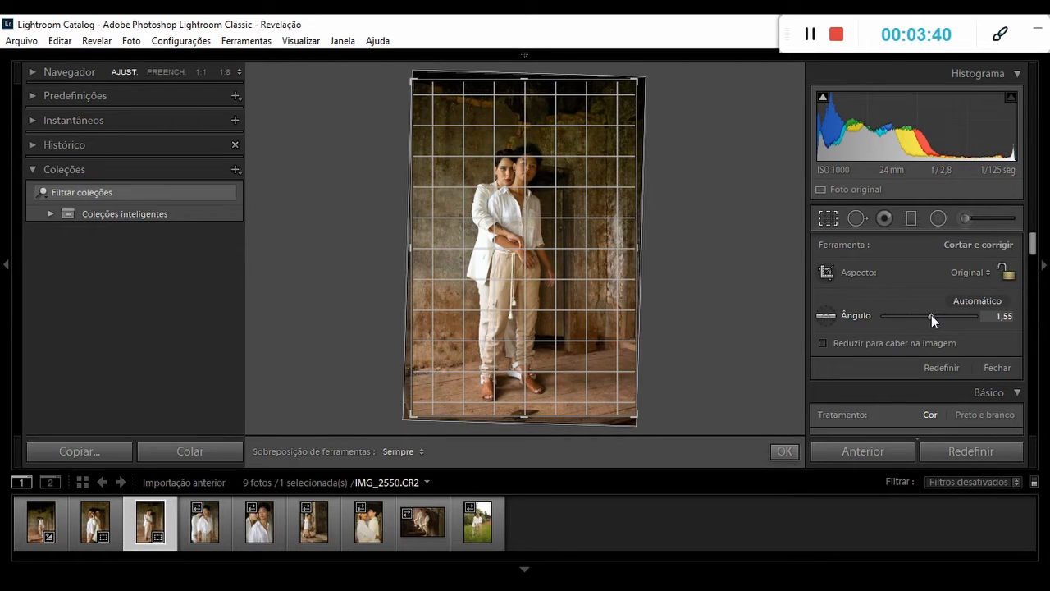
{"action": "left_click_drag", "start_coordinate": [932, 320], "coordinate": [931, 319]}
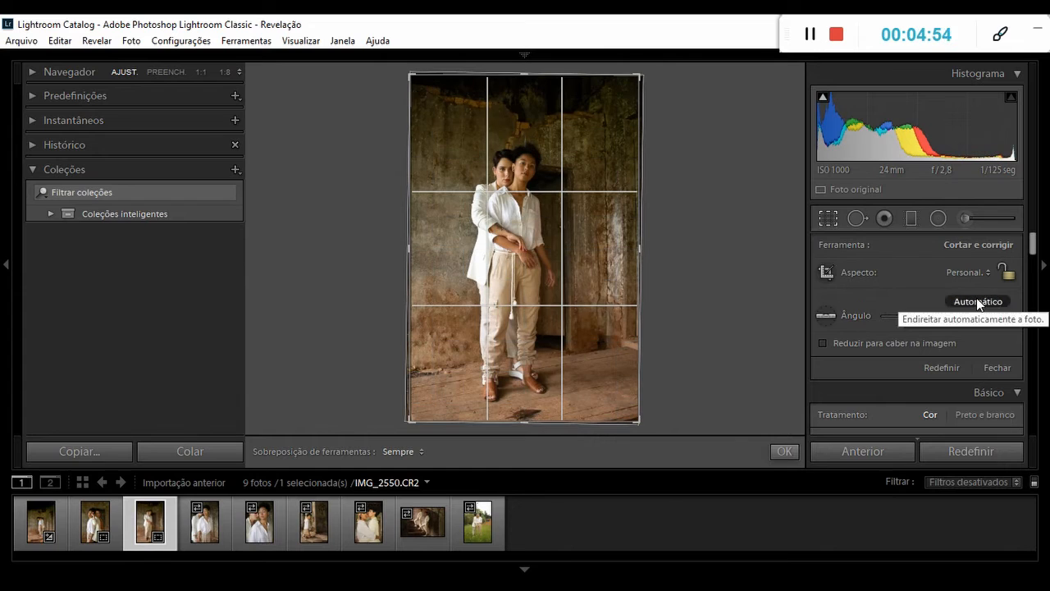
Straighten IMG_2550 to an Ângulo of 0,87, extend the crop frame close to the photo's edges, and apply the crop.
{"action": "left_click", "coordinate": [915, 302]}
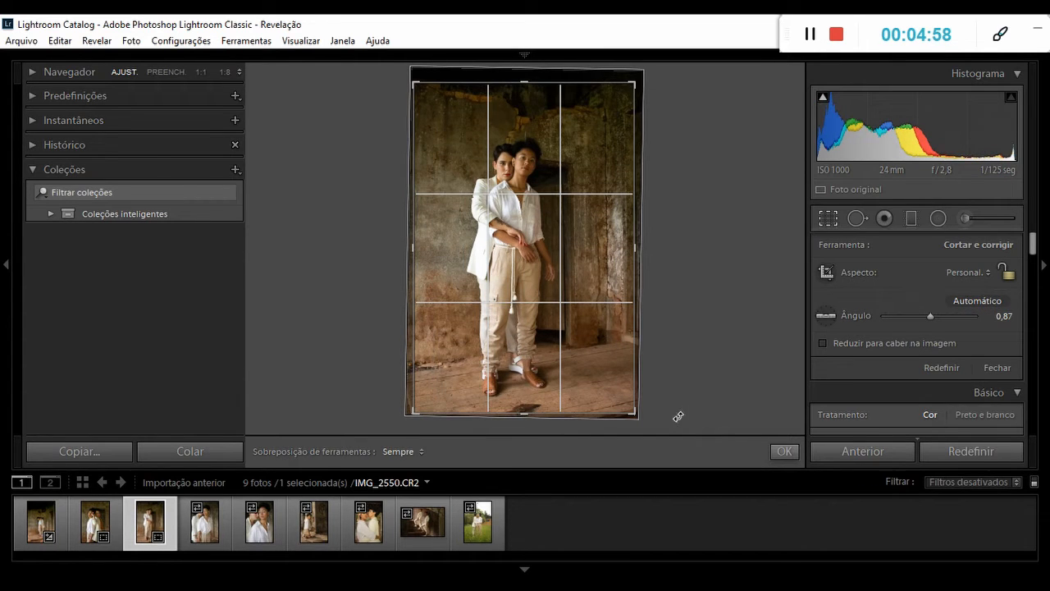
{"action": "left_click_drag", "start_coordinate": [635, 412], "coordinate": [642, 422]}
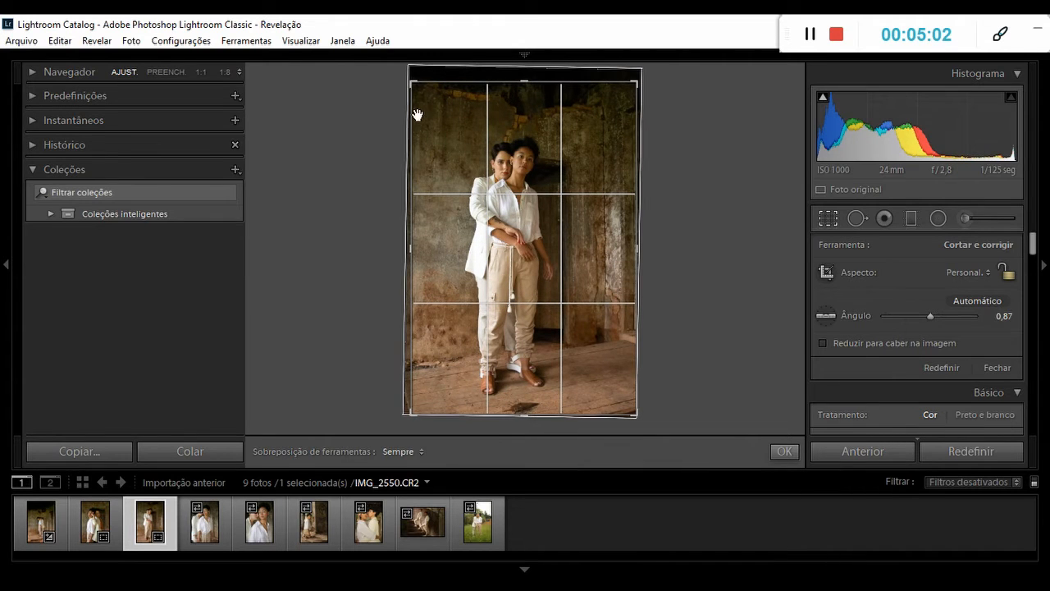
{"action": "left_click_drag", "start_coordinate": [412, 82], "coordinate": [410, 72]}
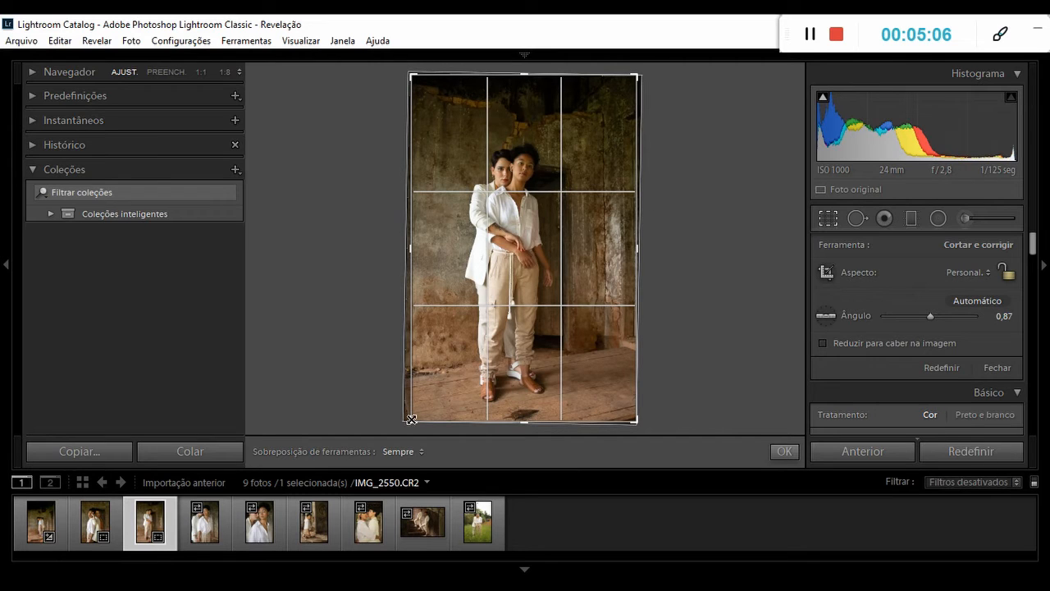
{"action": "right_click", "coordinate": [826, 219]}
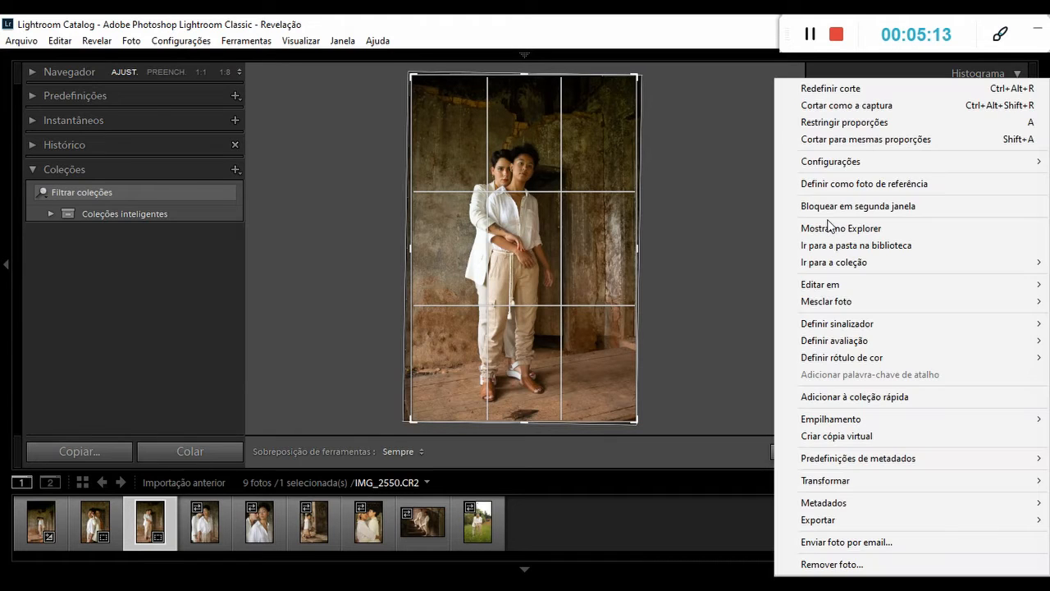
{"action": "left_click", "coordinate": [749, 251]}
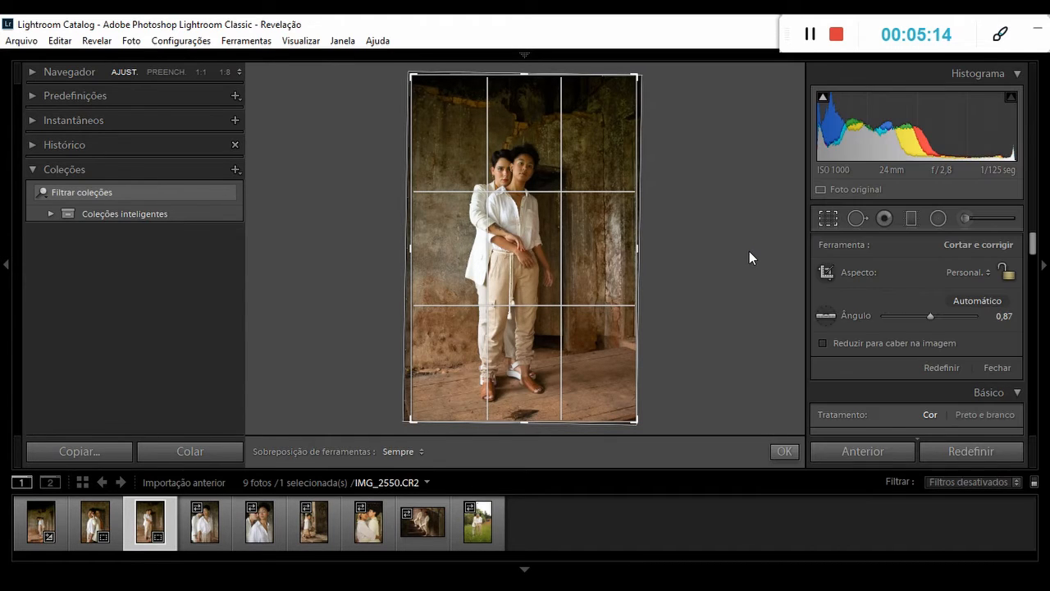
{"action": "left_click", "coordinate": [825, 218]}
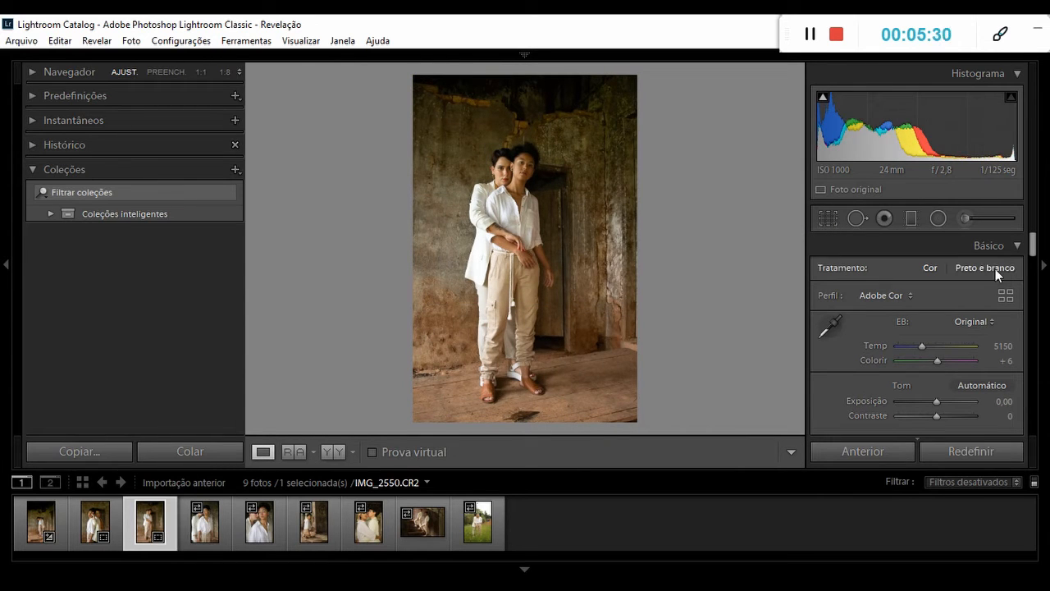
Try the Preto e branco treatment on IMG_2550 and return it to Cor.
{"action": "left_click", "coordinate": [997, 271]}
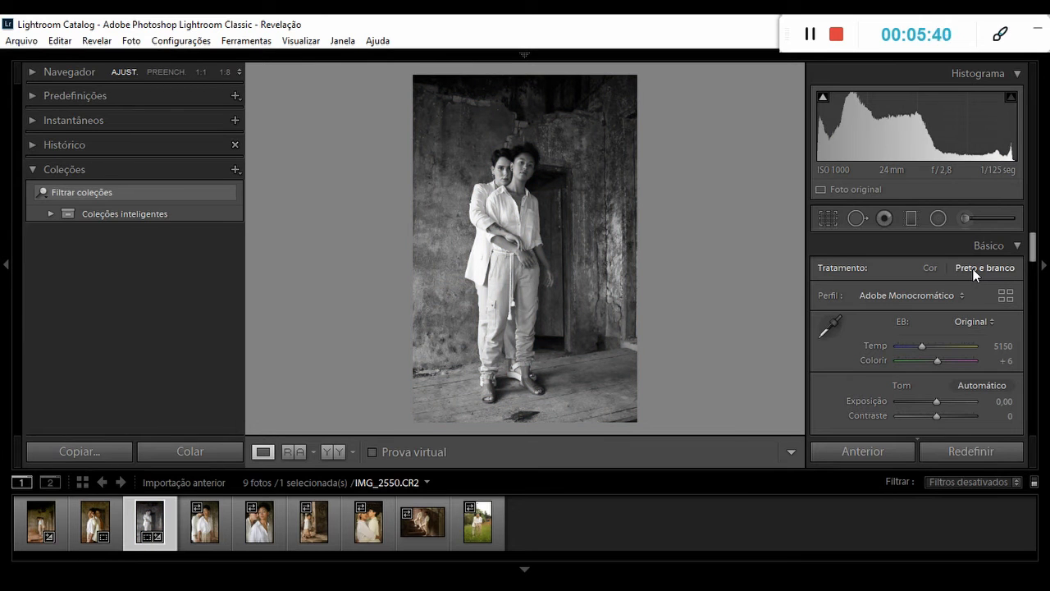
{"action": "left_click", "coordinate": [927, 268]}
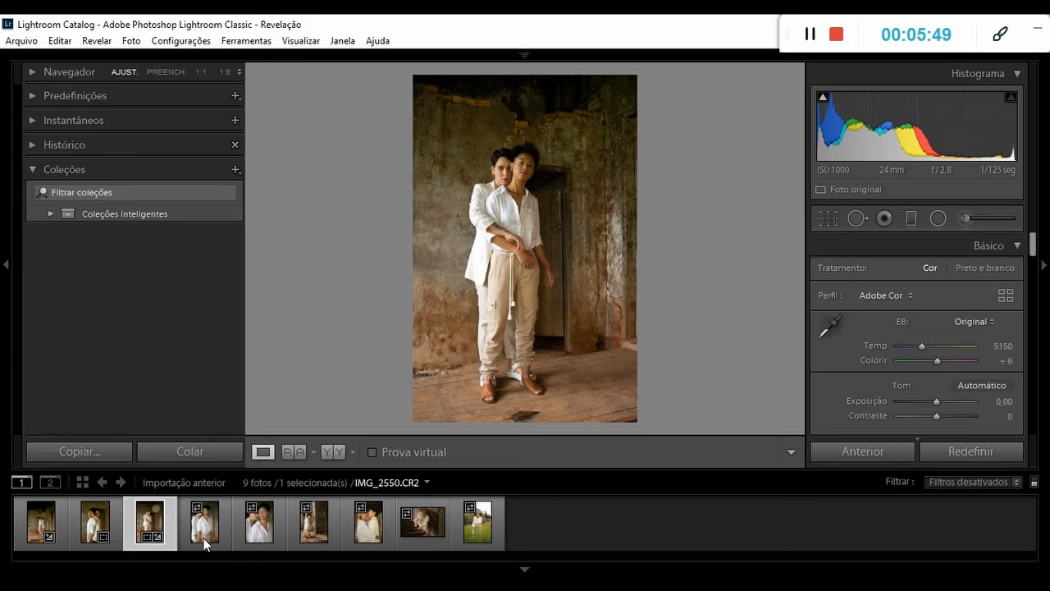
Heal the cheek blemish in IMG_2558 using spot removal in Recuperar mode with Tamanho 32, and check the retouched skin.
{"action": "left_click", "coordinate": [204, 541]}
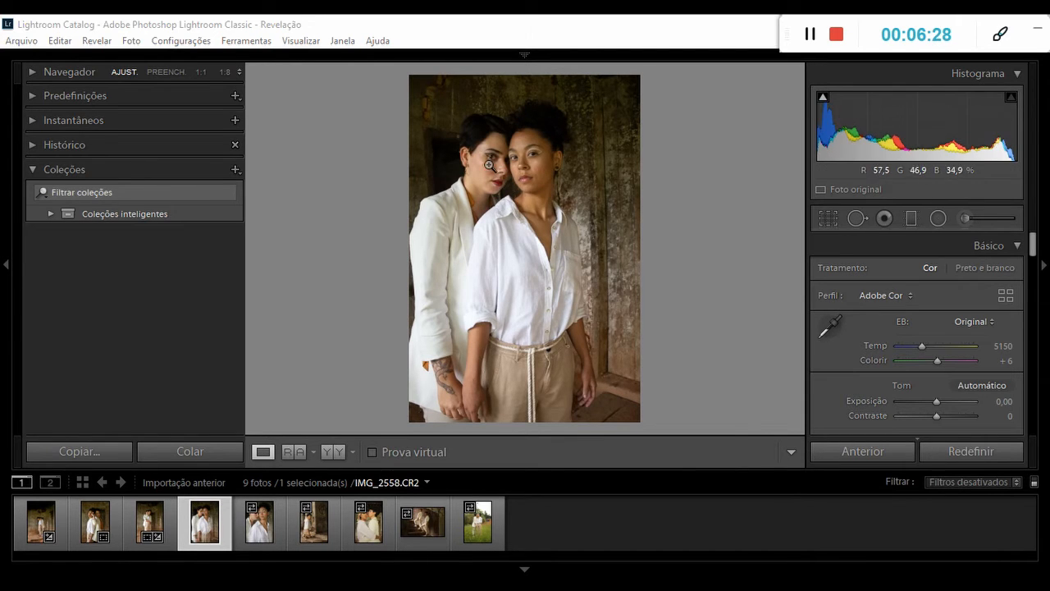
{"action": "left_click", "coordinate": [482, 166]}
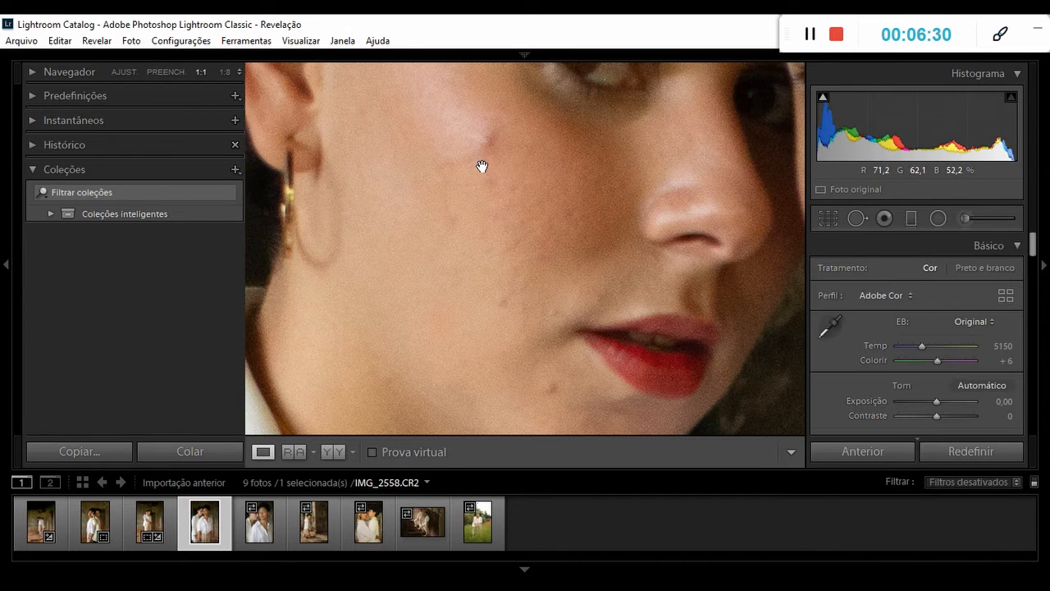
{"action": "left_click_drag", "start_coordinate": [525, 172], "coordinate": [574, 251]}
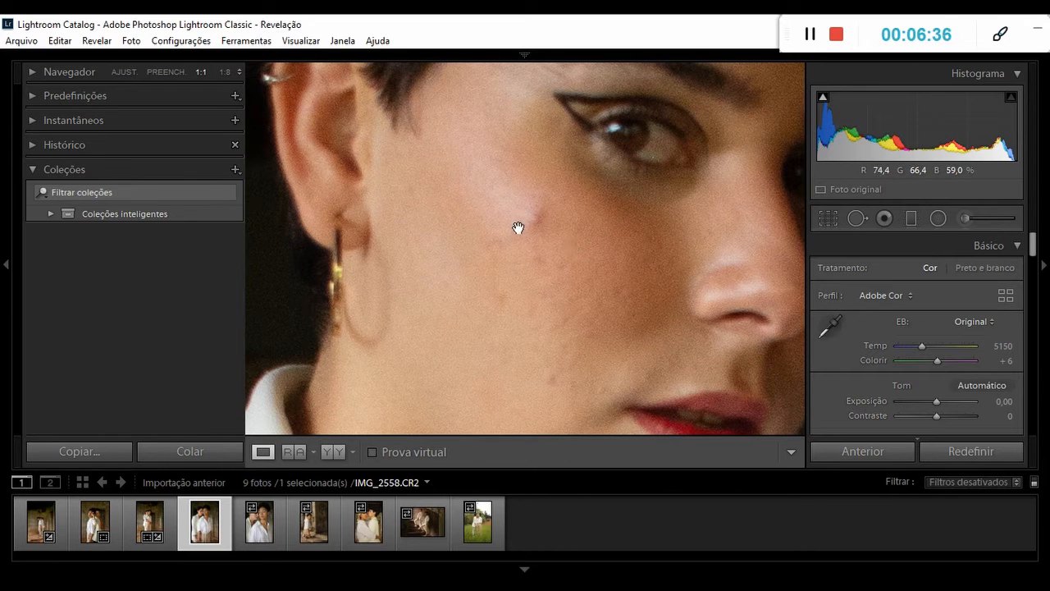
{"action": "left_click", "coordinate": [857, 218]}
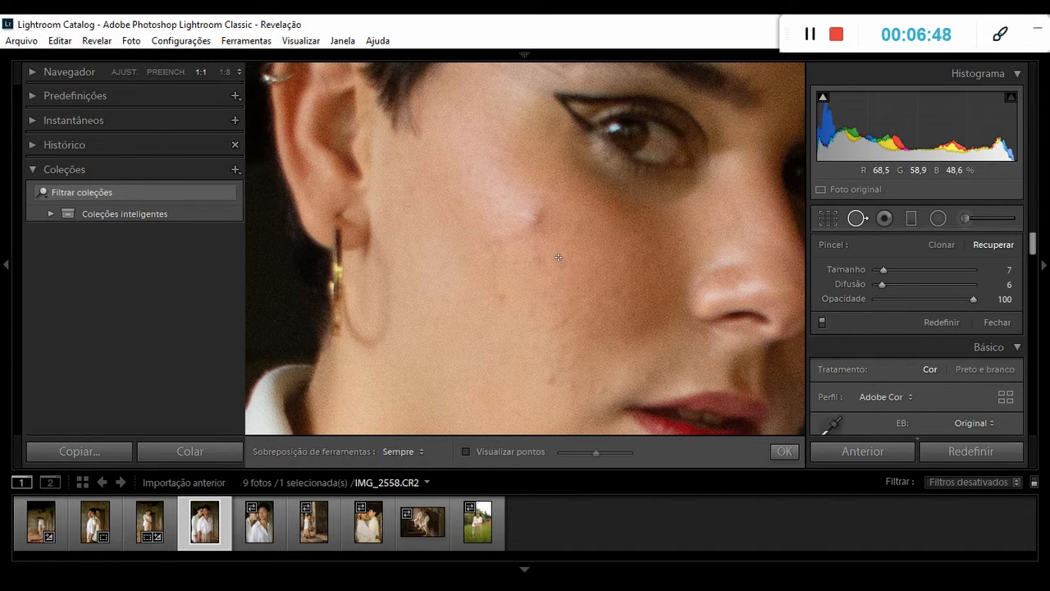
{"action": "left_click_drag", "start_coordinate": [883, 270], "coordinate": [907, 272]}
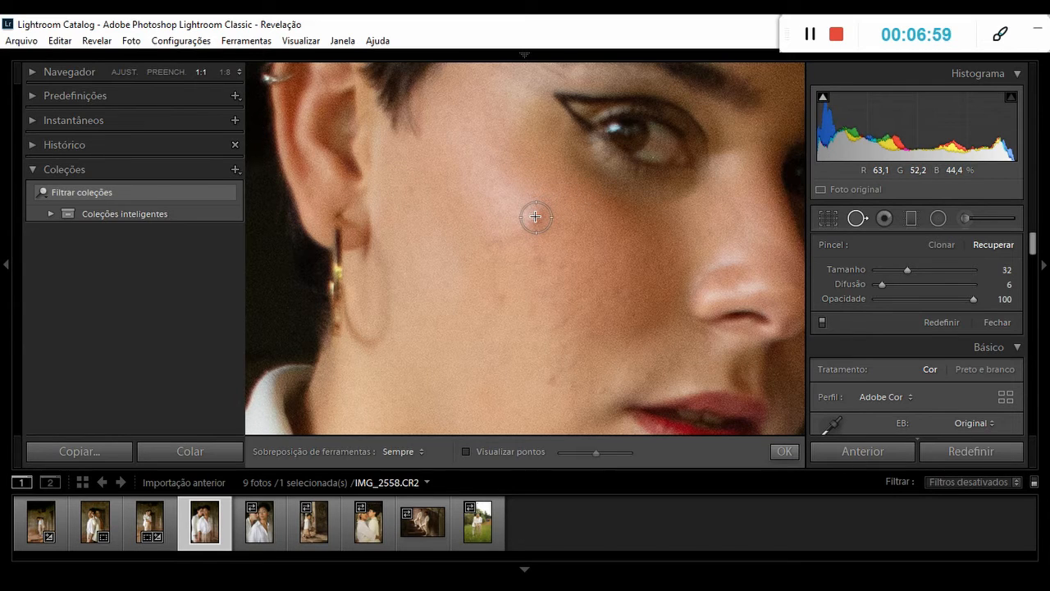
{"action": "left_click", "coordinate": [536, 217]}
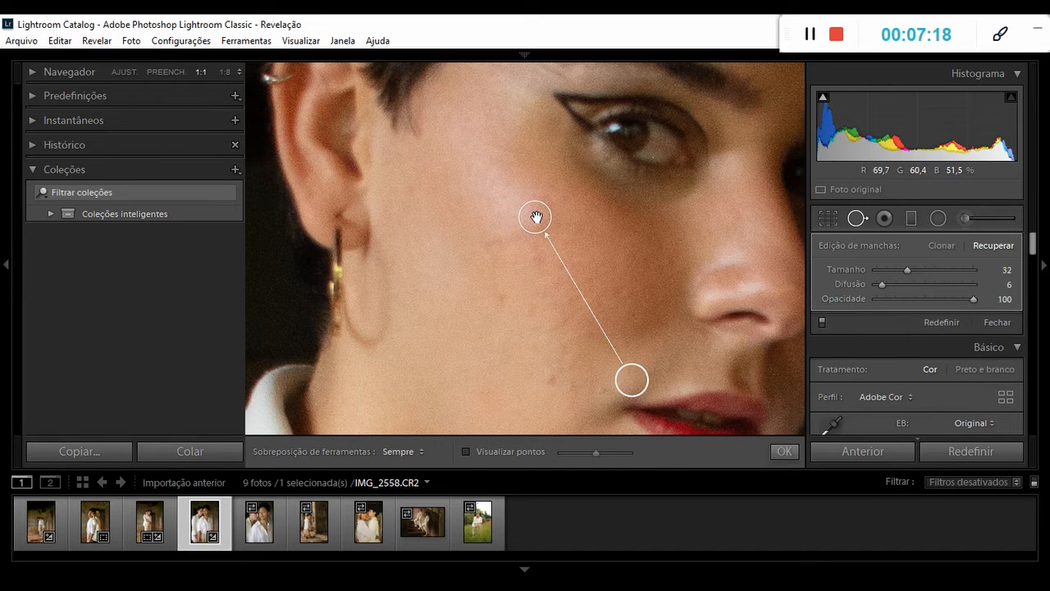
{"action": "left_click", "coordinate": [855, 219]}
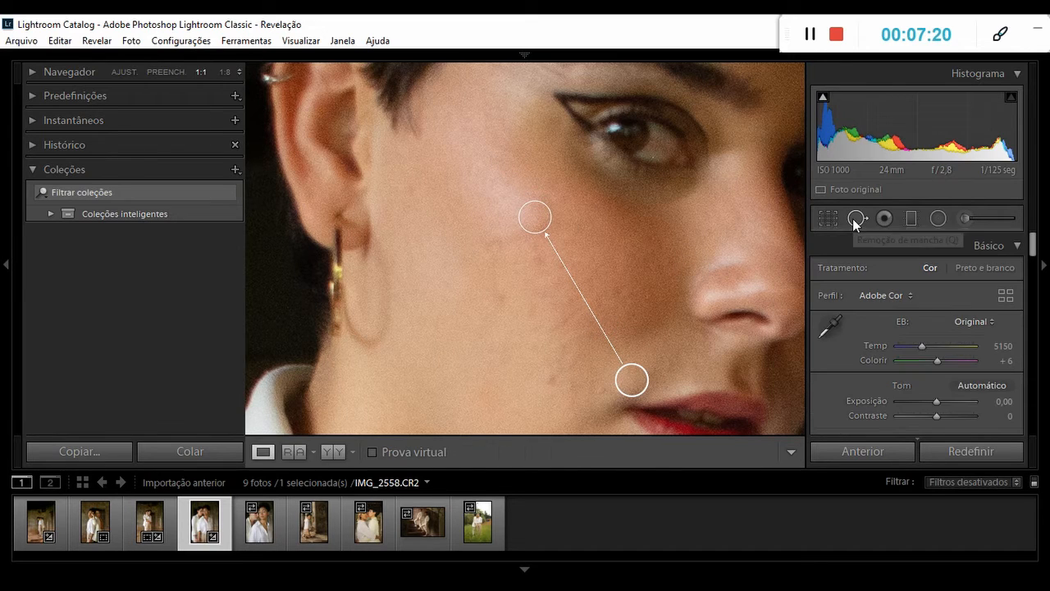
{"action": "left_click_drag", "start_coordinate": [583, 281], "coordinate": [550, 244]}
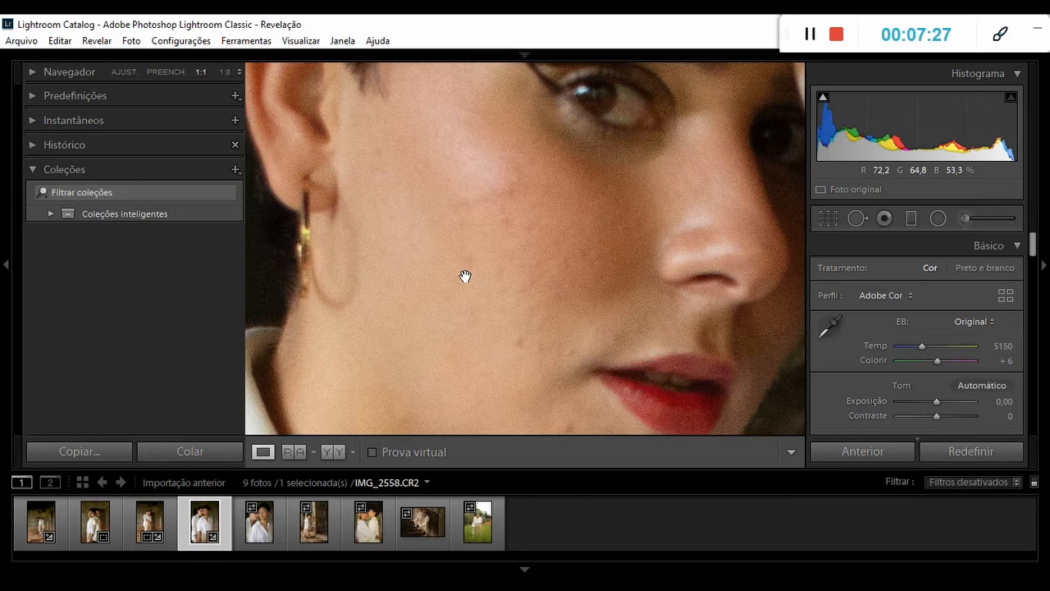
{"action": "left_click", "coordinate": [525, 244]}
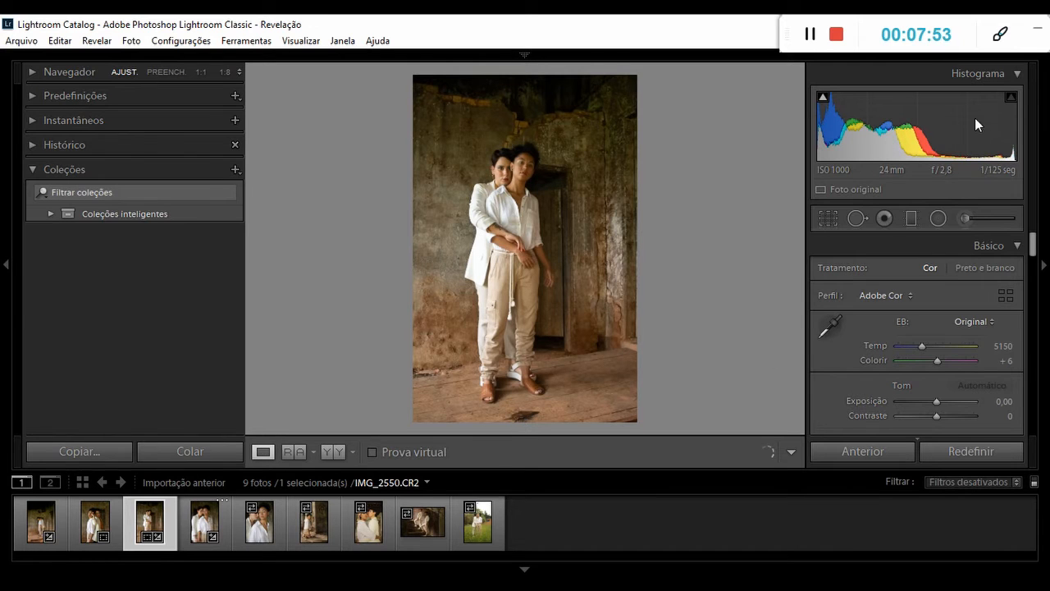
Heal the dark end of the floor stain below the couple's feet in IMG_2550, using spot removal in Recuperar mode with Tamanho 78.
{"action": "left_click", "coordinate": [856, 218]}
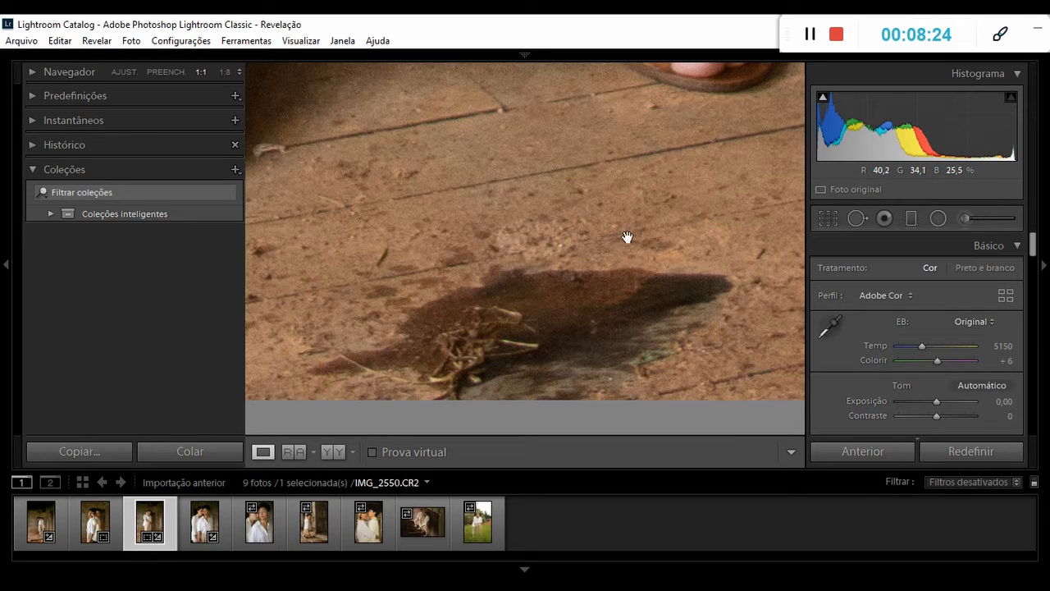
{"action": "left_click", "coordinate": [857, 218]}
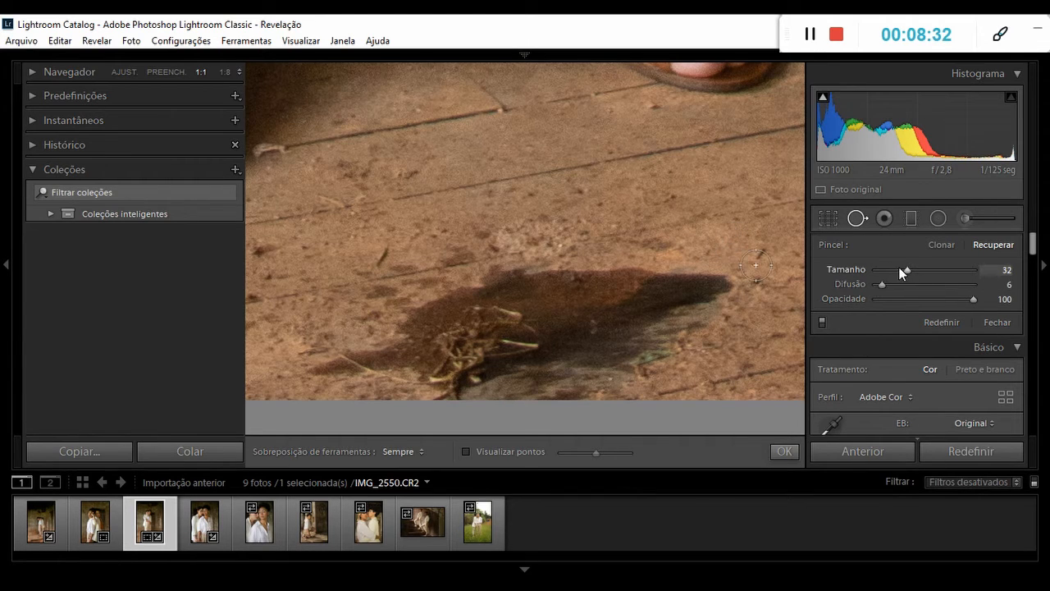
{"action": "left_click_drag", "start_coordinate": [907, 267], "coordinate": [952, 272]}
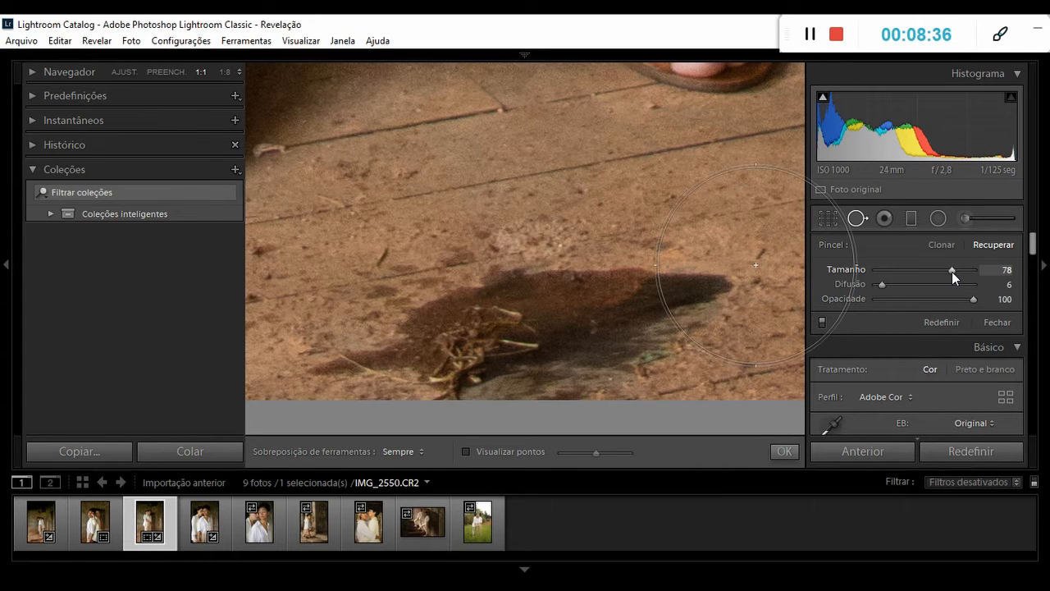
{"action": "left_click", "coordinate": [663, 291]}
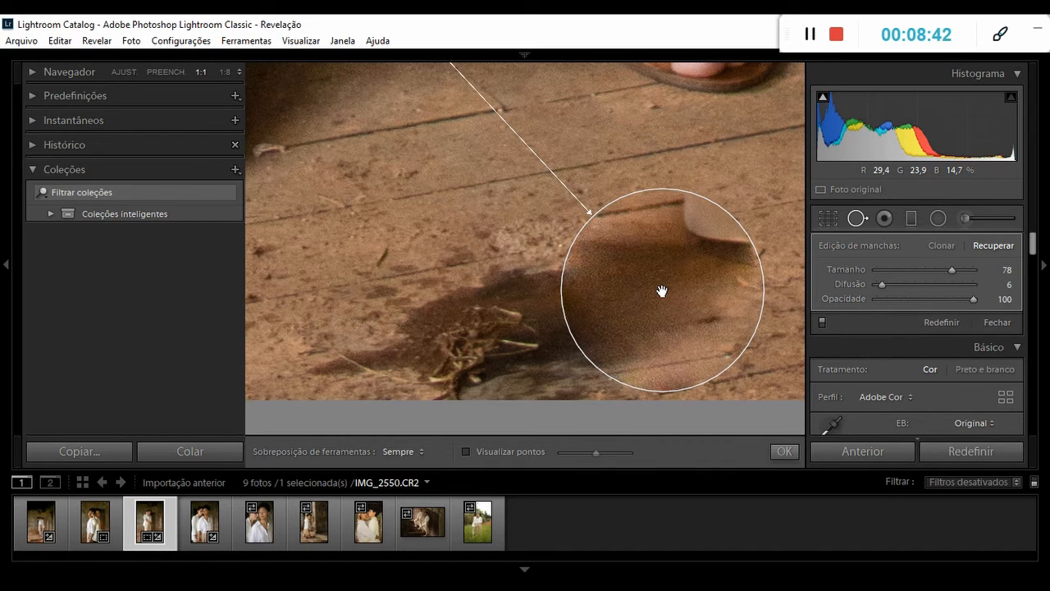
{"action": "left_click", "coordinate": [858, 219]}
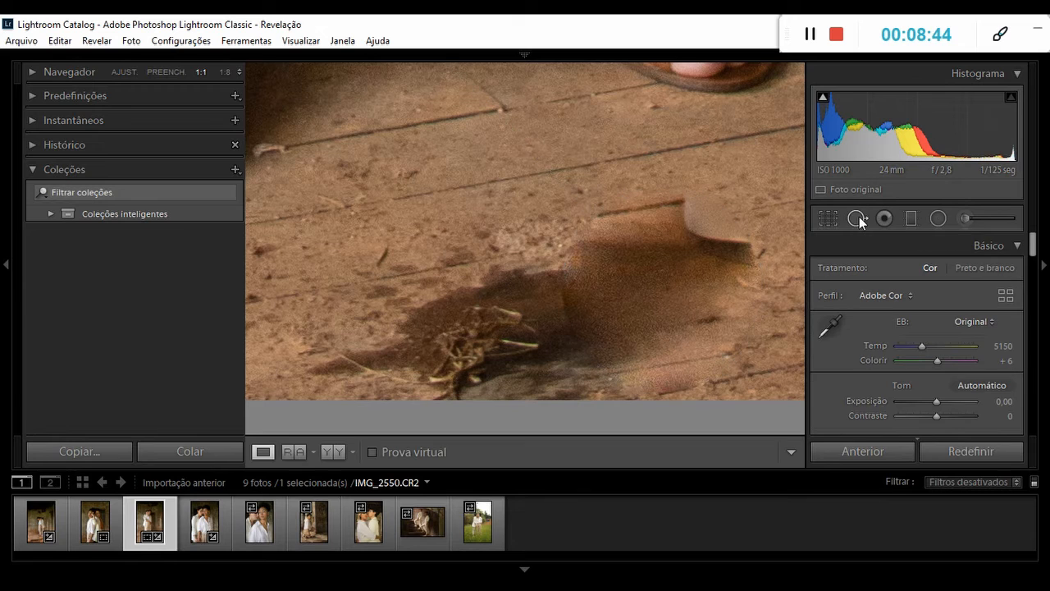
{"action": "left_click", "coordinate": [568, 210]}
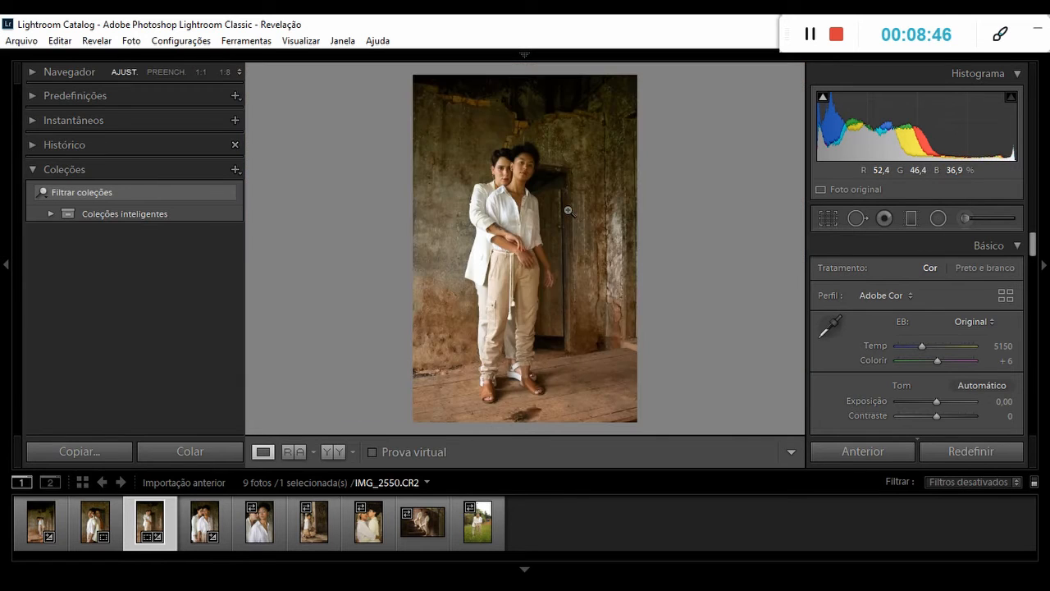
Move the floor spot's sample area onto clean wooden floor beside the stain and compare the photo before and after.
{"action": "left_click", "coordinate": [853, 223]}
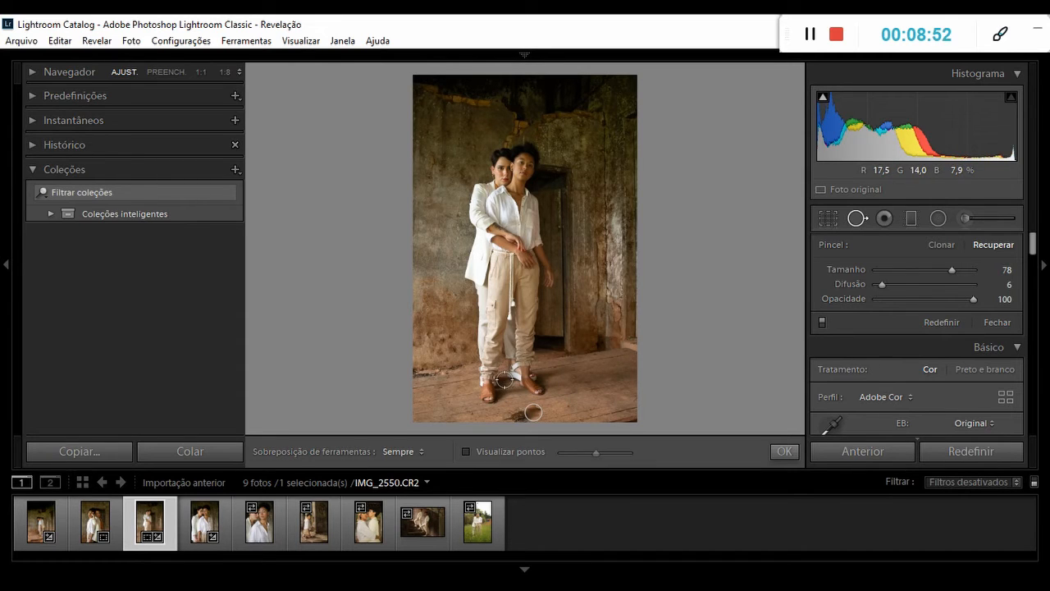
{"action": "left_click", "coordinate": [533, 411]}
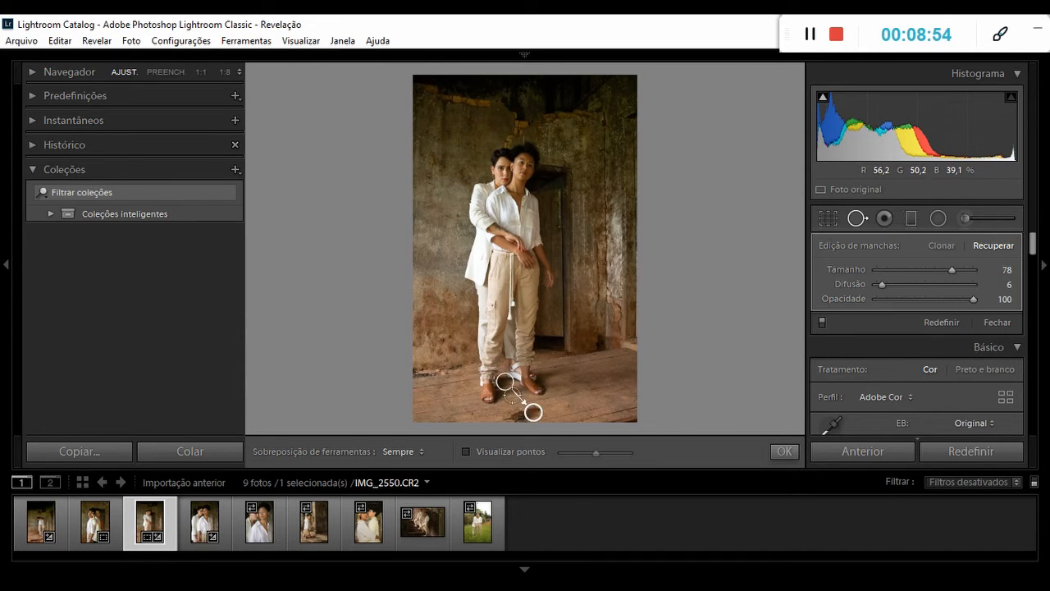
{"action": "left_click_drag", "start_coordinate": [506, 386], "coordinate": [556, 407]}
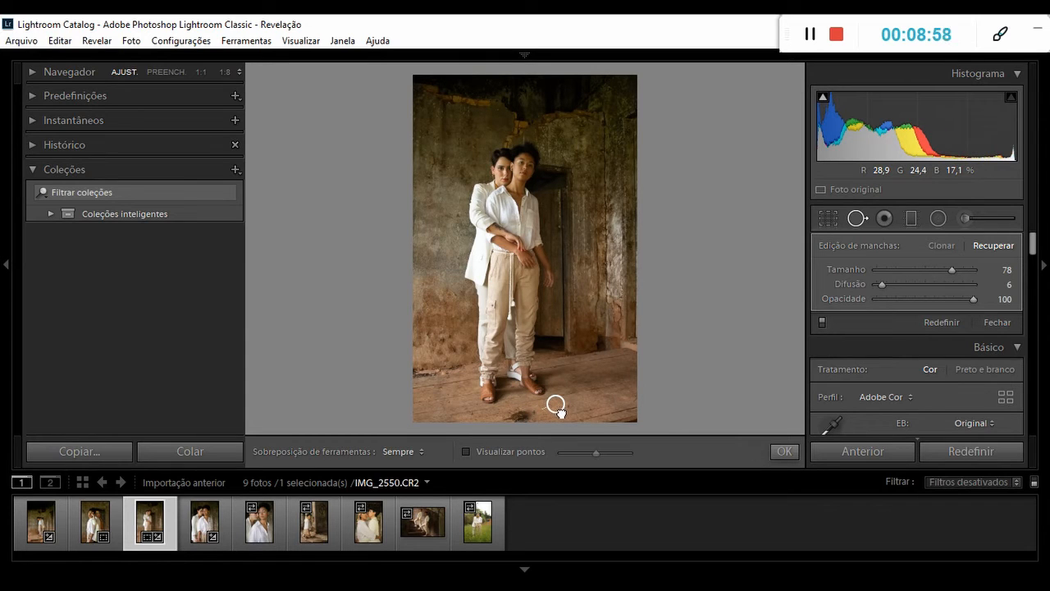
{"action": "left_click_drag", "start_coordinate": [557, 408], "coordinate": [560, 410]}
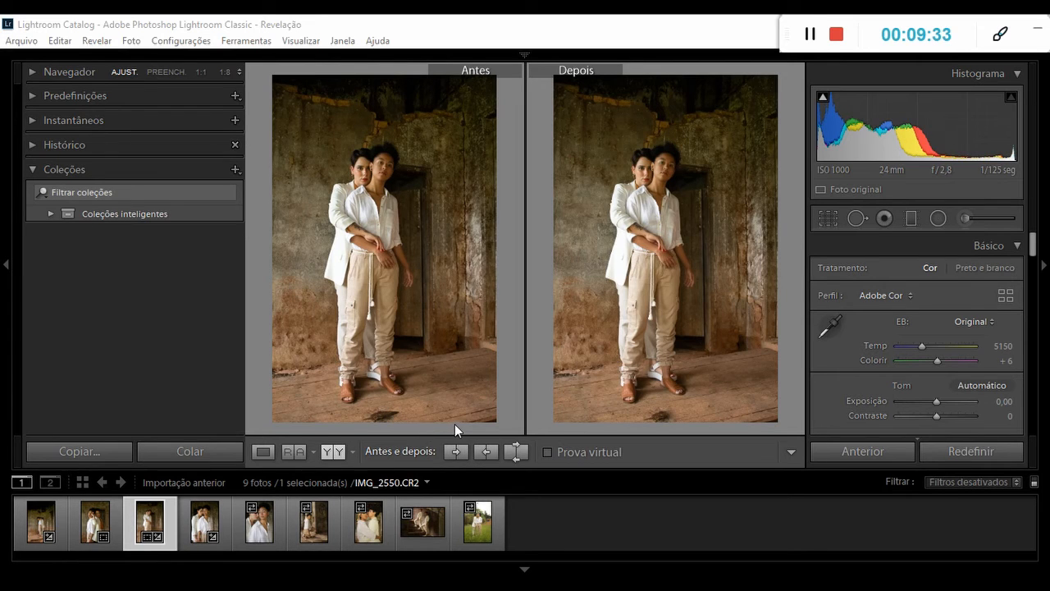
{"action": "left_click", "coordinate": [261, 452]}
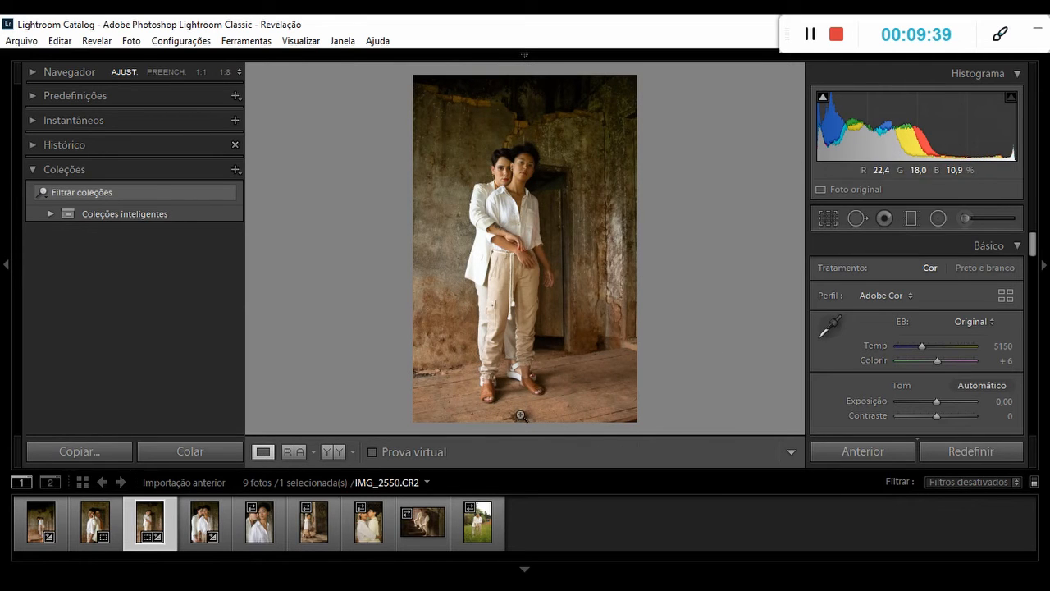
Heal the remaining floor stain and straw at 1:1 with a second Recuperar spot of Tamanho 78, and check the retouched floor.
{"action": "left_click", "coordinate": [518, 415]}
{"action": "left_click_drag", "start_coordinate": [523, 379], "coordinate": [520, 260]}
{"action": "left_click", "coordinate": [855, 219]}
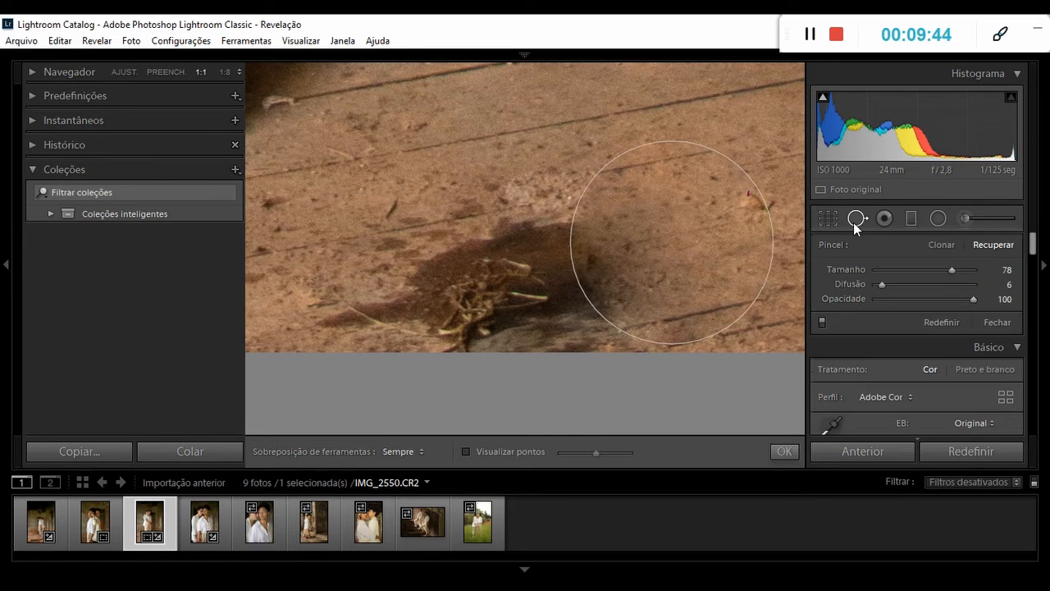
{"action": "left_click", "coordinate": [518, 297]}
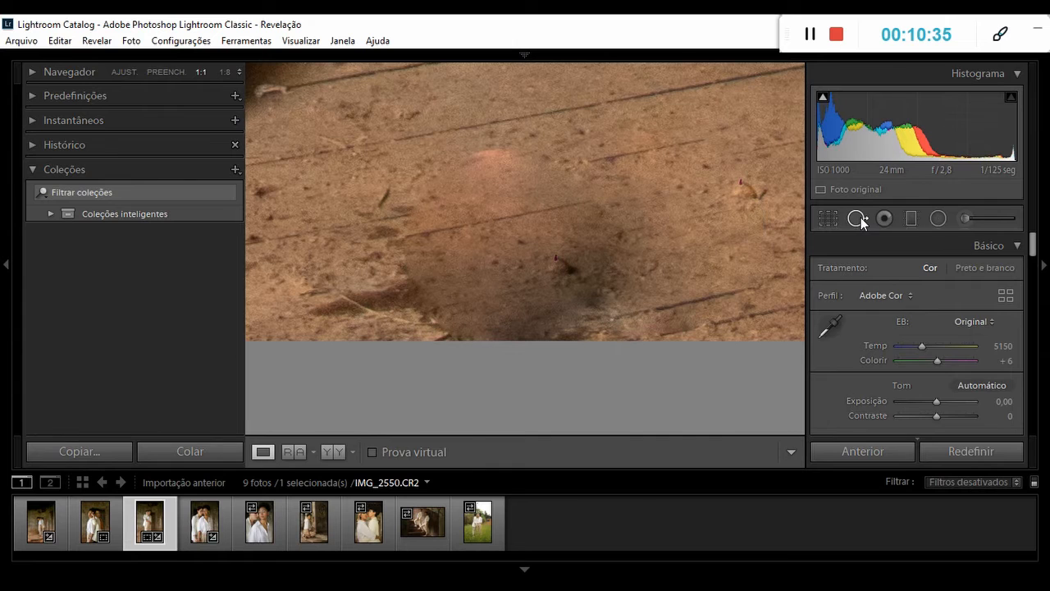
{"action": "left_click", "coordinate": [858, 219]}
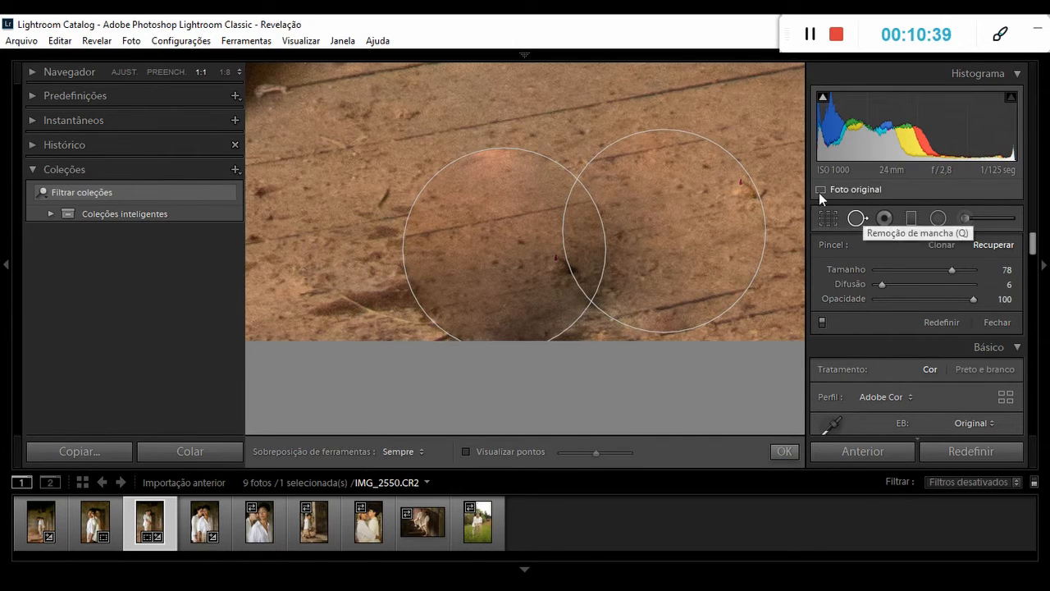
{"action": "left_click", "coordinate": [859, 219]}
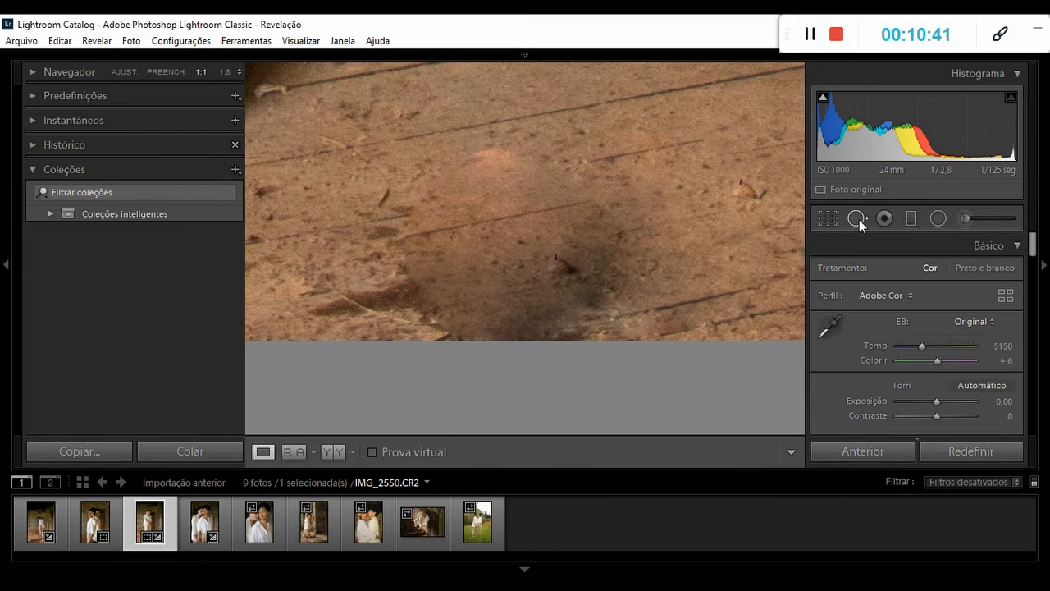
{"action": "left_click", "coordinate": [858, 219]}
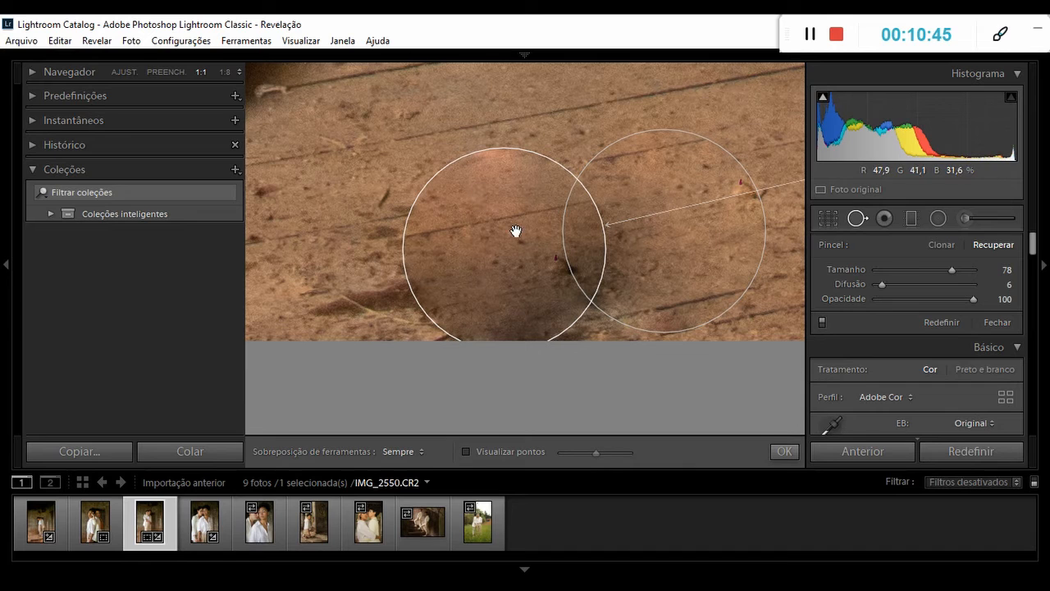
Enlarge the second floor spot to Tamanho 83, reposition it over the stain, and compare the whole photo before and after.
{"action": "left_click", "coordinate": [577, 180]}
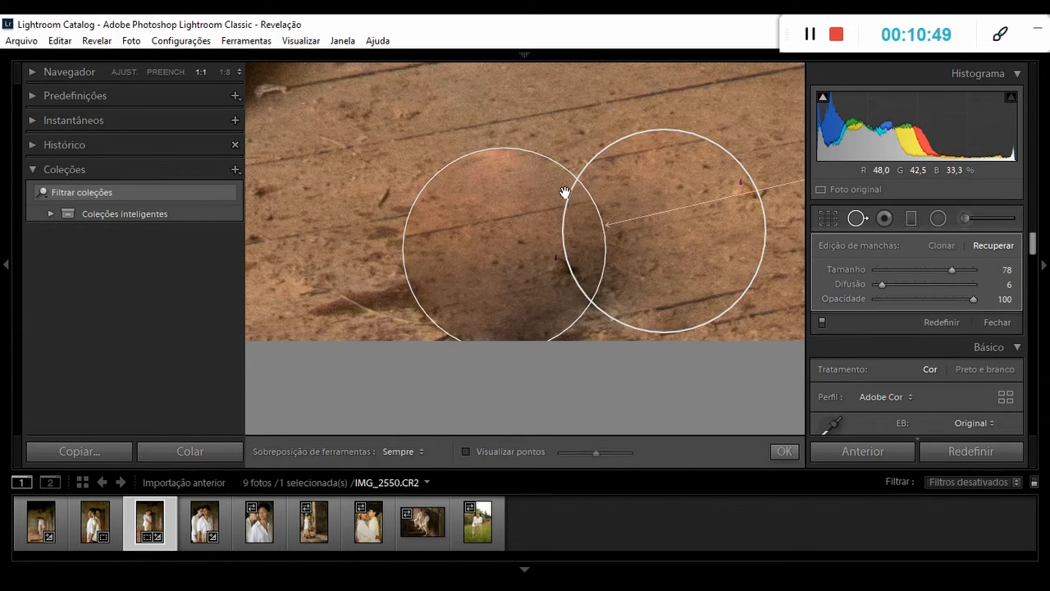
{"action": "left_click_drag", "start_coordinate": [404, 274], "coordinate": [287, 306]}
{"action": "left_click_drag", "start_coordinate": [351, 276], "coordinate": [353, 239]}
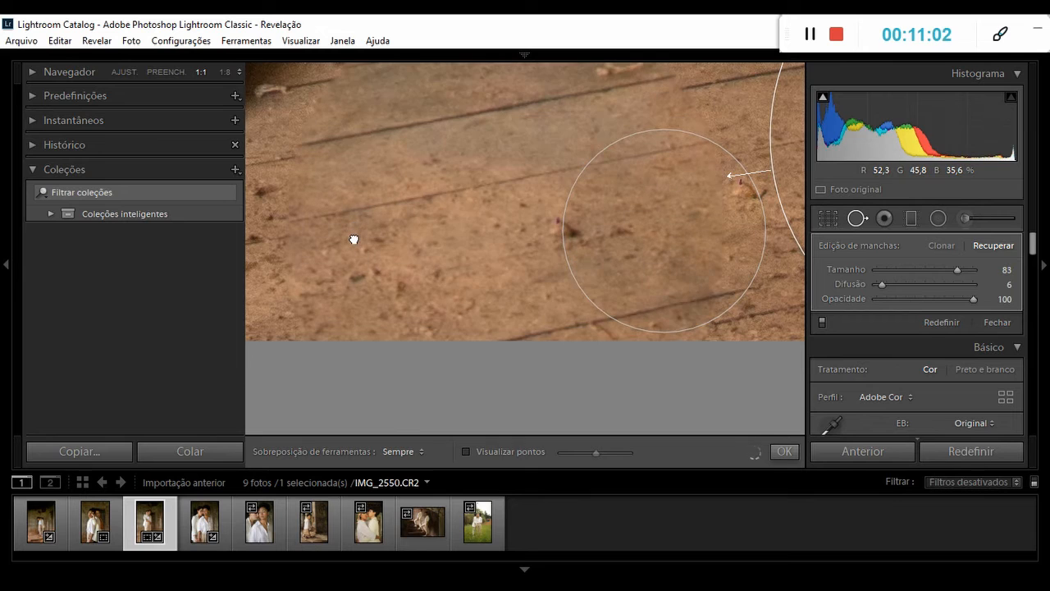
{"action": "left_click_drag", "start_coordinate": [353, 240], "coordinate": [359, 244]}
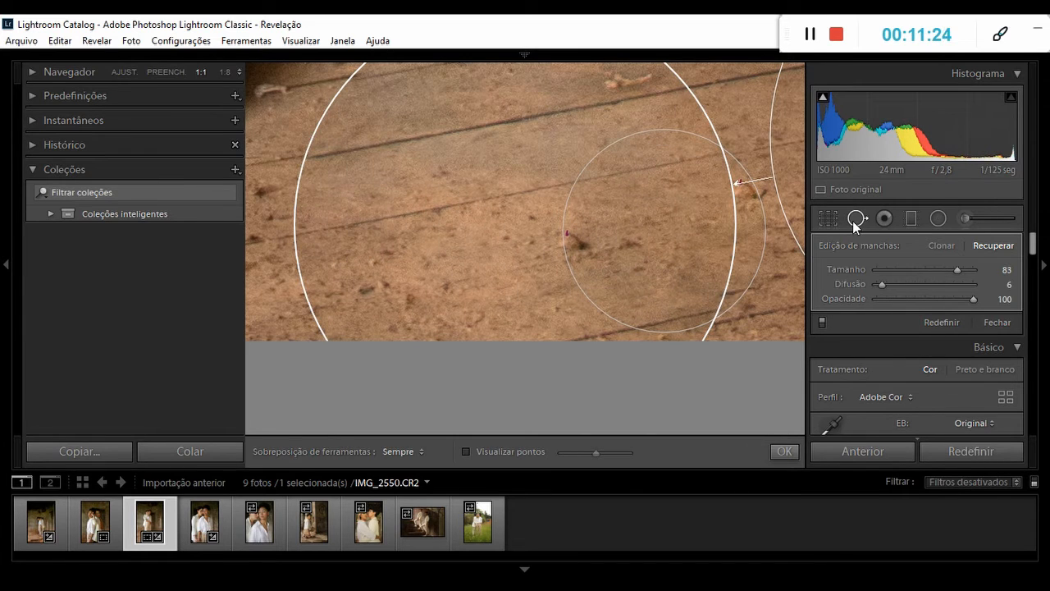
{"action": "left_click", "coordinate": [854, 219]}
{"action": "left_click", "coordinate": [621, 237]}
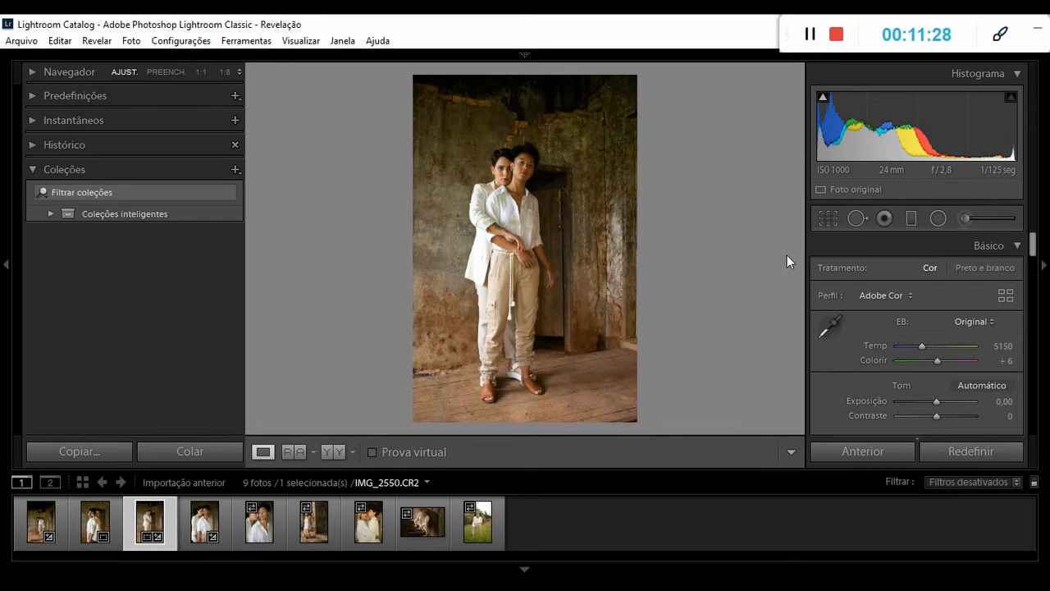
{"action": "left_click", "coordinate": [335, 452]}
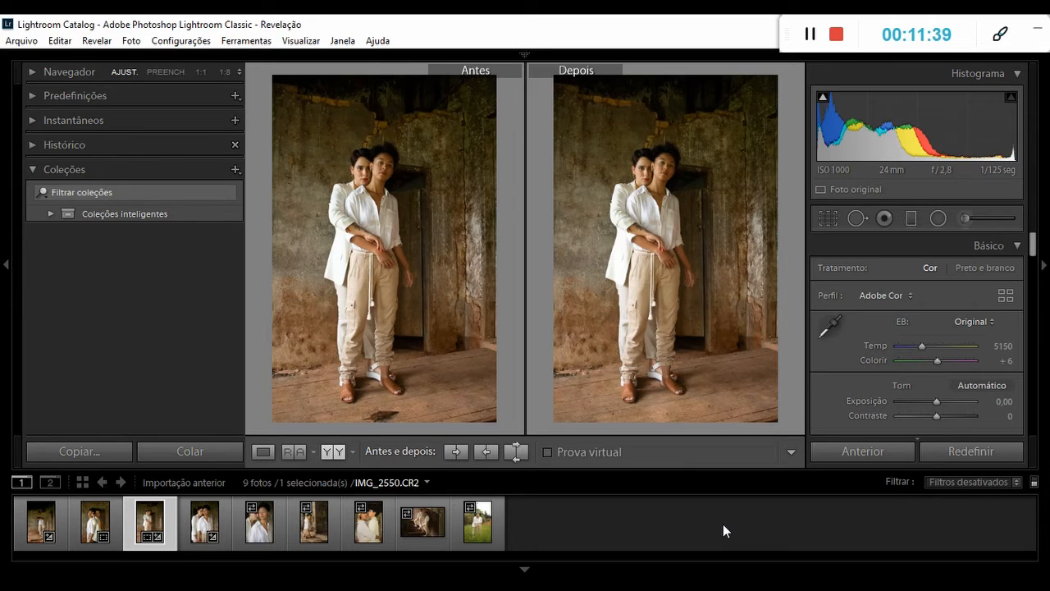
Open IMG_2577 in the single-photo view and set its white balance by sampling the crouching woman's white shirt.
{"action": "left_click", "coordinate": [314, 540]}
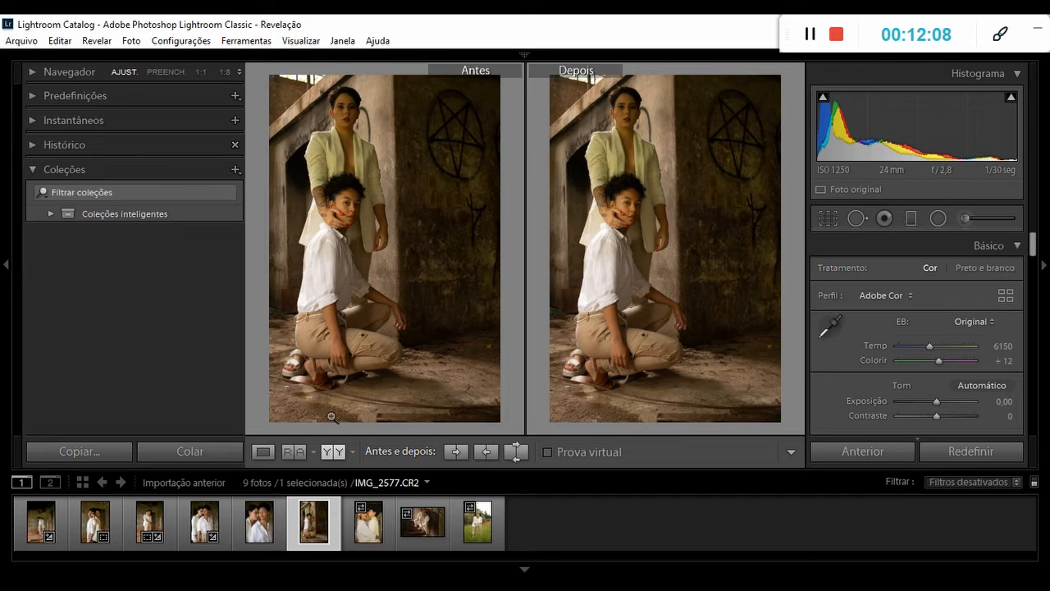
{"action": "left_click", "coordinate": [259, 454]}
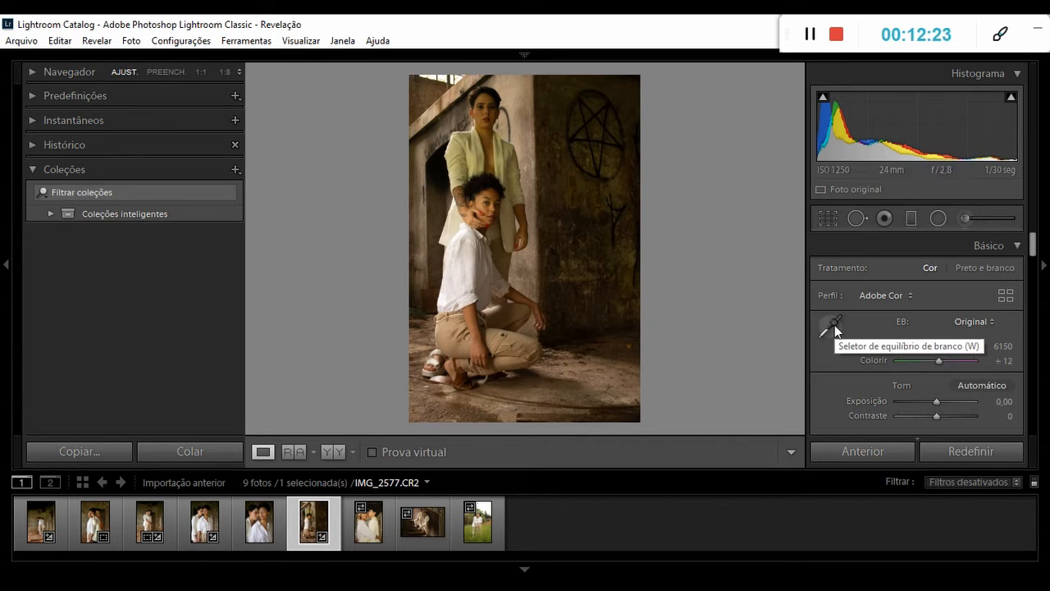
{"action": "left_click", "coordinate": [828, 328]}
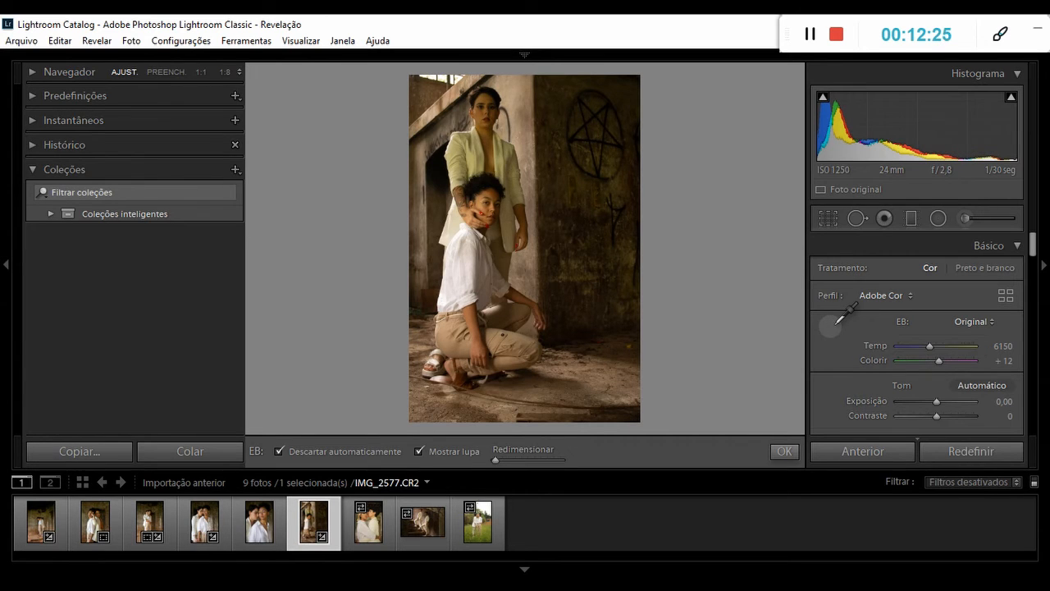
{"action": "left_click", "coordinate": [475, 258]}
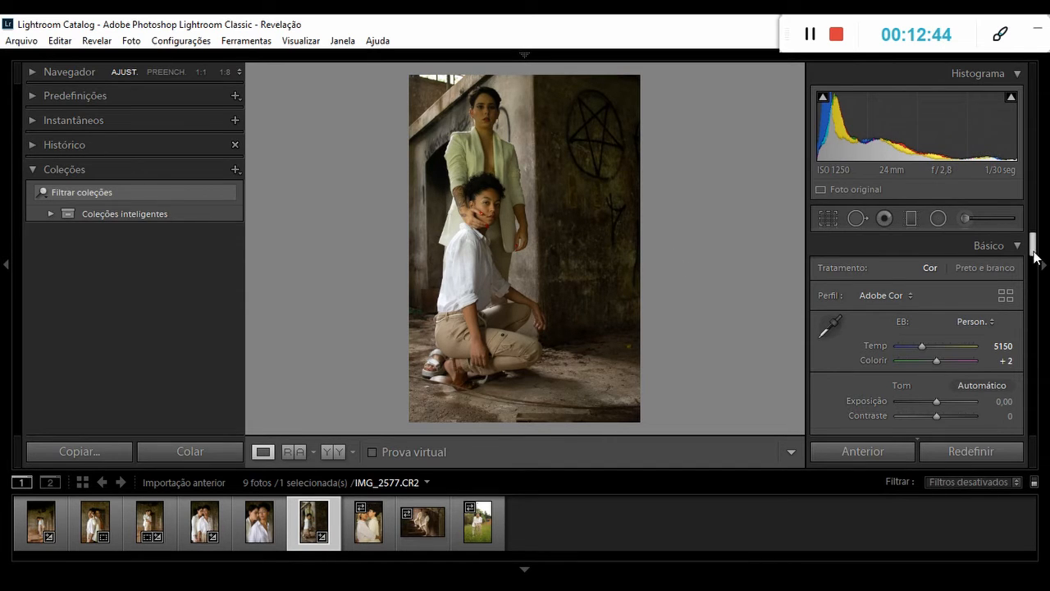
Set IMG_2577's Exposição to +0,86 and Realces to −88.
{"action": "scroll", "coordinate": [1032, 251], "scroll_direction": "down", "scroll_amount": 2}
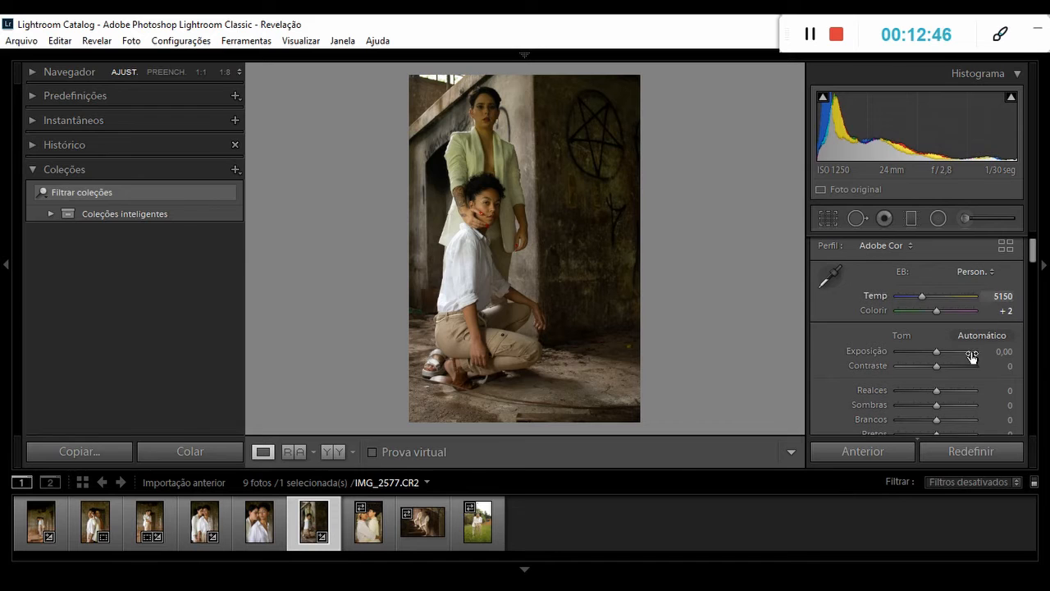
{"action": "left_click_drag", "start_coordinate": [941, 353], "coordinate": [942, 357]}
{"action": "left_click_drag", "start_coordinate": [935, 393], "coordinate": [901, 391]}
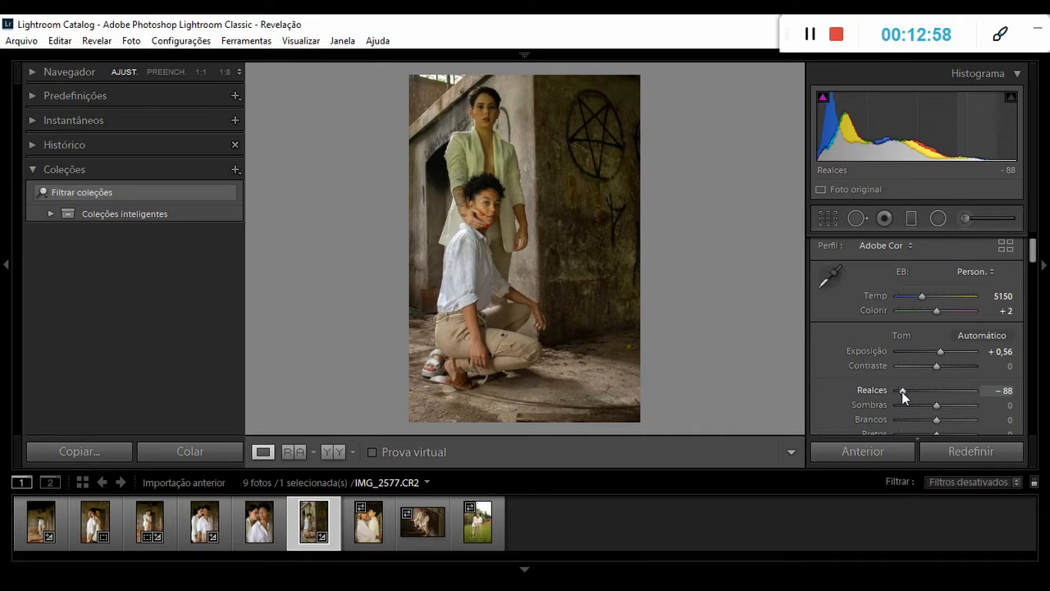
{"action": "left_click_drag", "start_coordinate": [943, 352], "coordinate": [945, 352]}
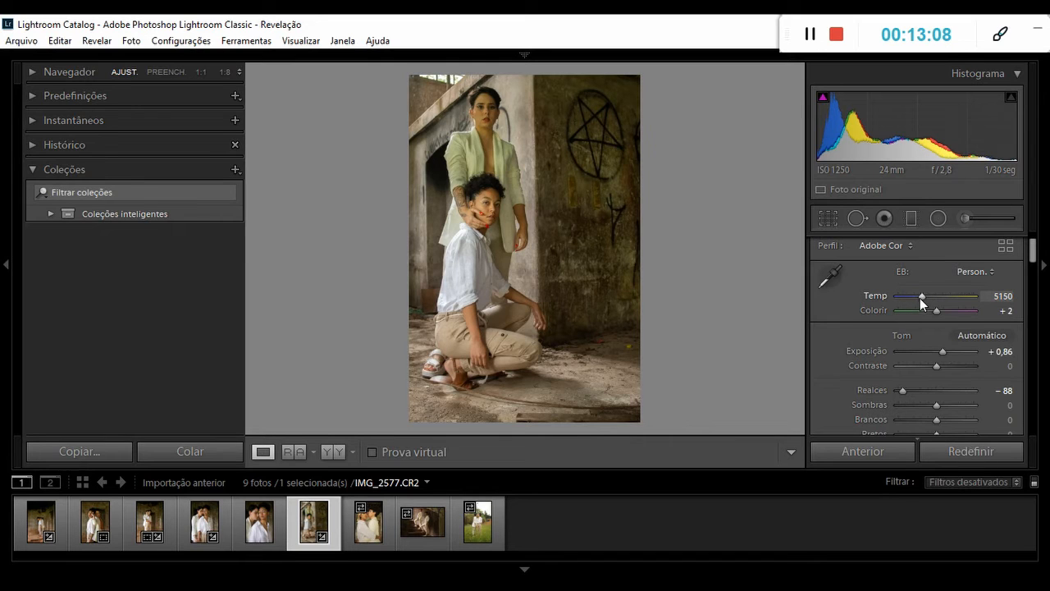
Adjust IMG_2577's color and tone to Temp 4424, Colorir +17, Sombras +31 and Contraste +21.
{"action": "left_click_drag", "start_coordinate": [920, 296], "coordinate": [915, 295]}
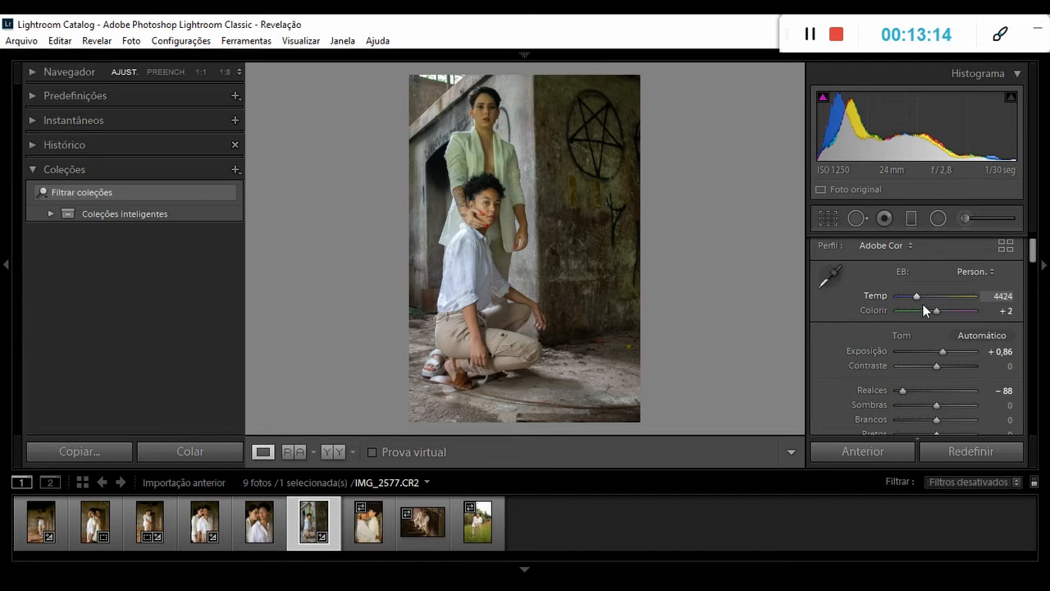
{"action": "left_click_drag", "start_coordinate": [936, 405], "coordinate": [949, 407]}
{"action": "left_click_drag", "start_coordinate": [936, 369], "coordinate": [943, 369]}
{"action": "left_click_drag", "start_coordinate": [1033, 252], "coordinate": [1034, 269]}
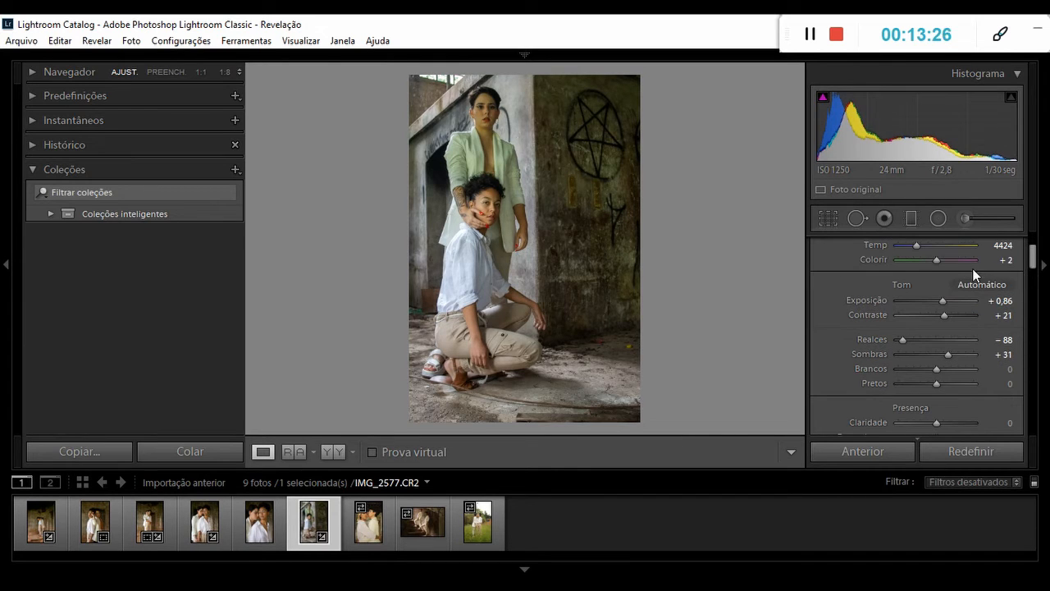
{"action": "left_click_drag", "start_coordinate": [938, 261], "coordinate": [941, 261]}
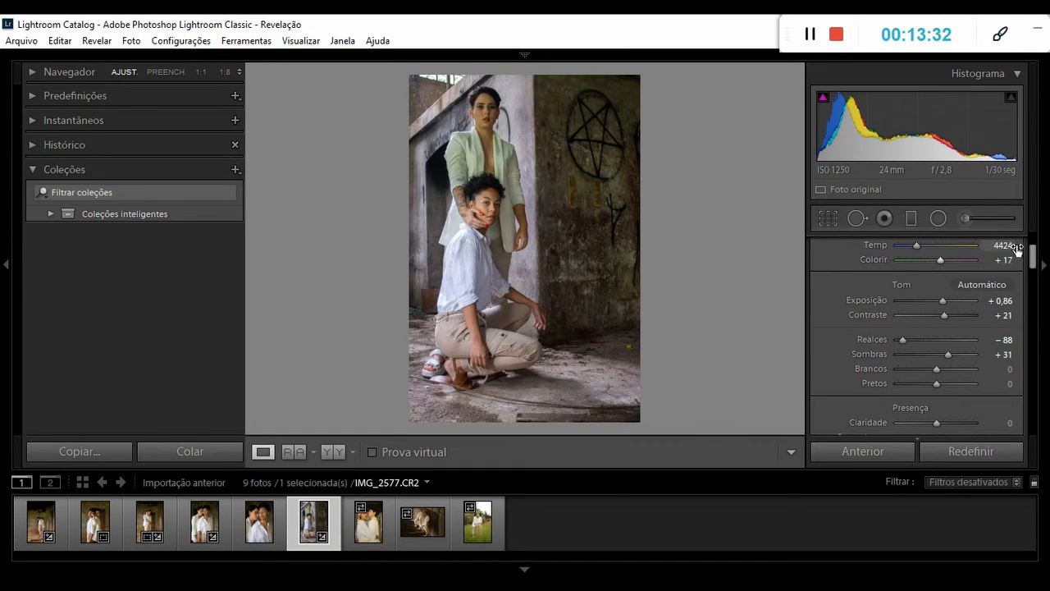
Set IMG_2577's Claridade to +11 and Vibração to +7, and compare the photo before and after.
{"action": "left_click_drag", "start_coordinate": [1031, 258], "coordinate": [1031, 273]}
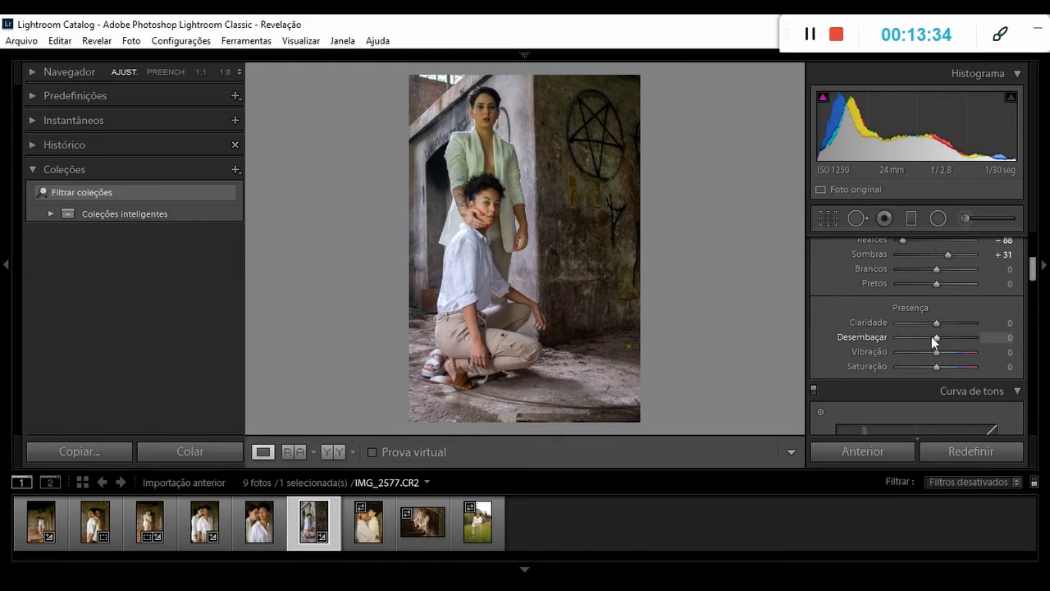
{"action": "left_click_drag", "start_coordinate": [936, 325], "coordinate": [939, 351]}
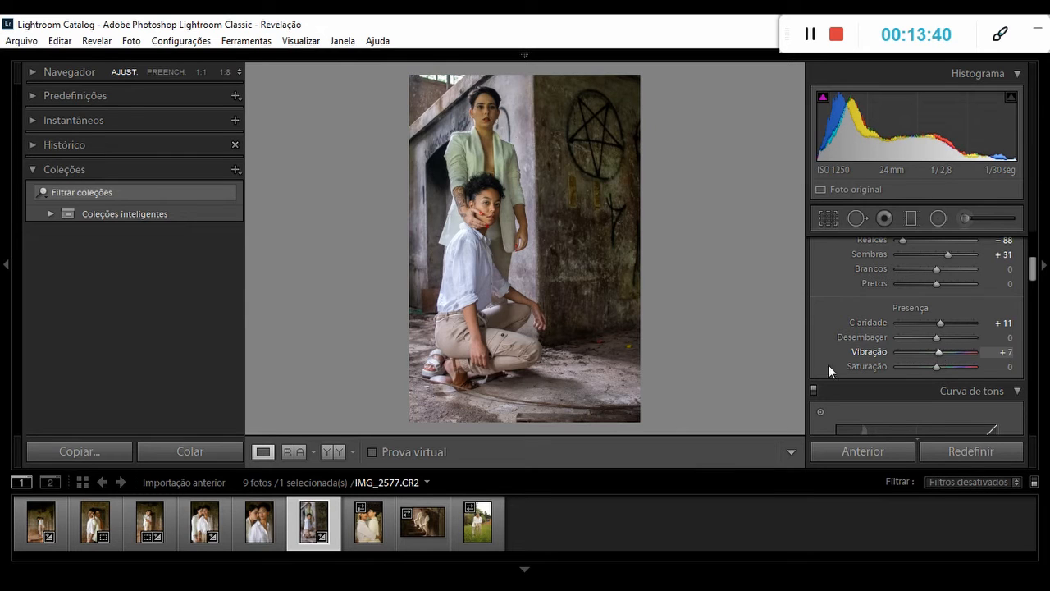
{"action": "left_click", "coordinate": [333, 455]}
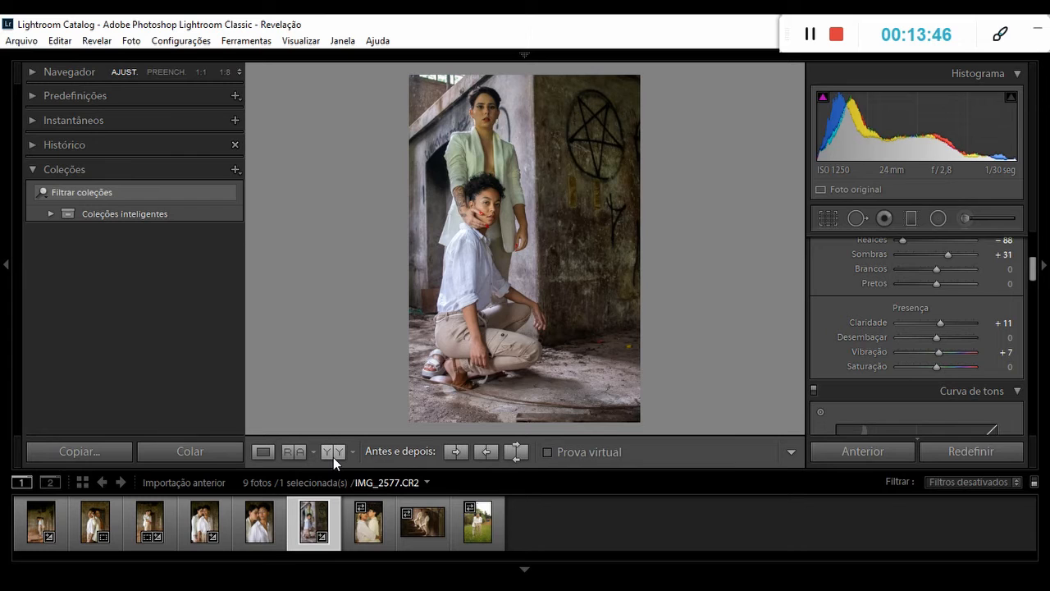
{"action": "left_click", "coordinate": [333, 456]}
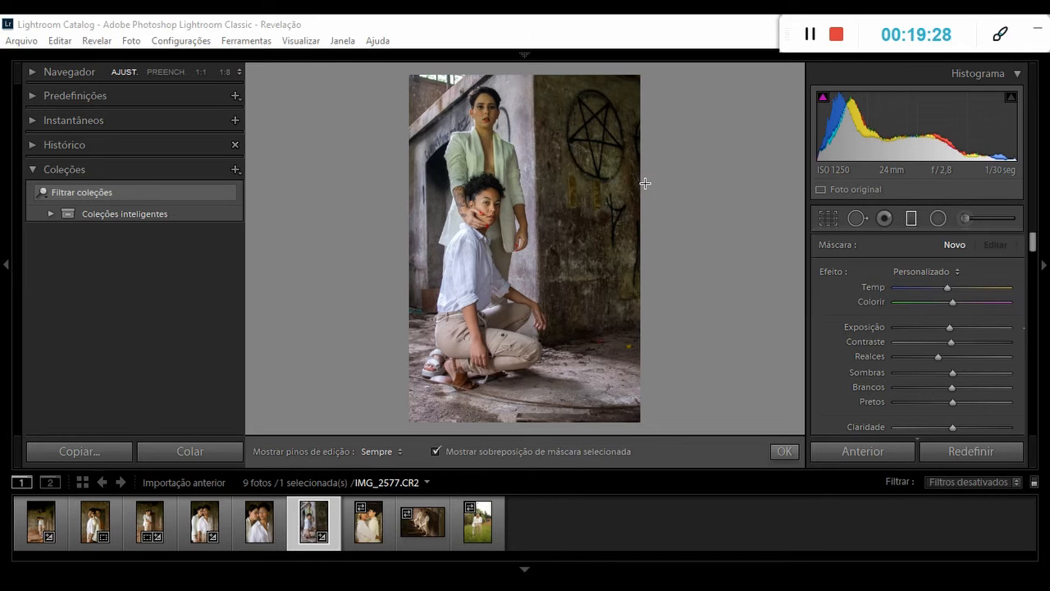
Brighten the dark wall beside the women in IMG_2577 with a graduated filter, raising Exposição and slightly raising Pretos, and compare before and after.
{"action": "left_click_drag", "start_coordinate": [638, 179], "coordinate": [469, 179]}
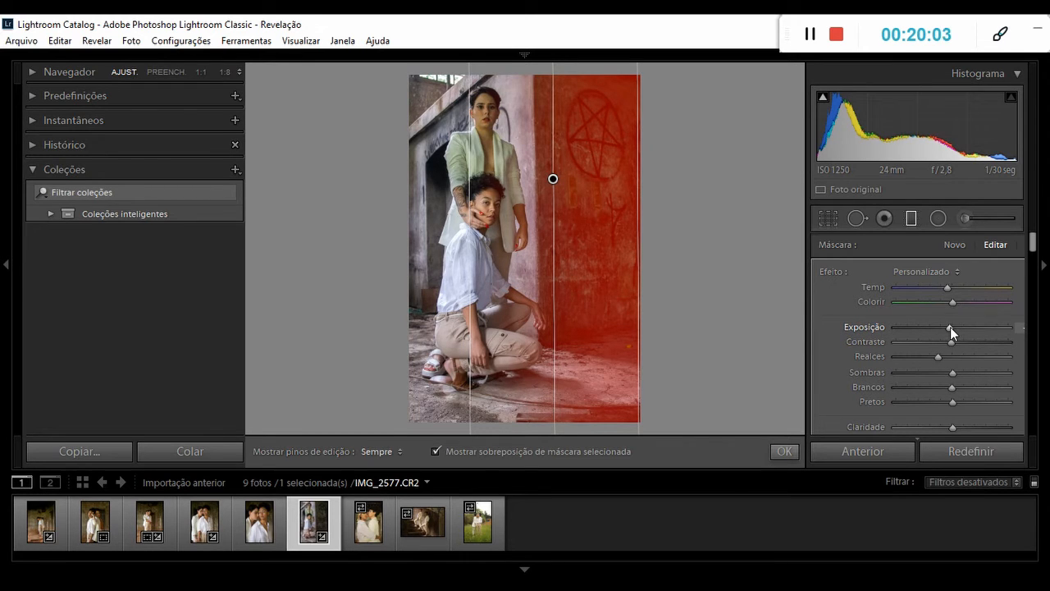
{"action": "mouse_move", "coordinate": [951, 326]}
{"action": "left_mouse_down"}
{"action": "mouse_move", "coordinate": [971, 327]}
{"action": "mouse_move", "coordinate": [961, 328]}
{"action": "left_mouse_up"}
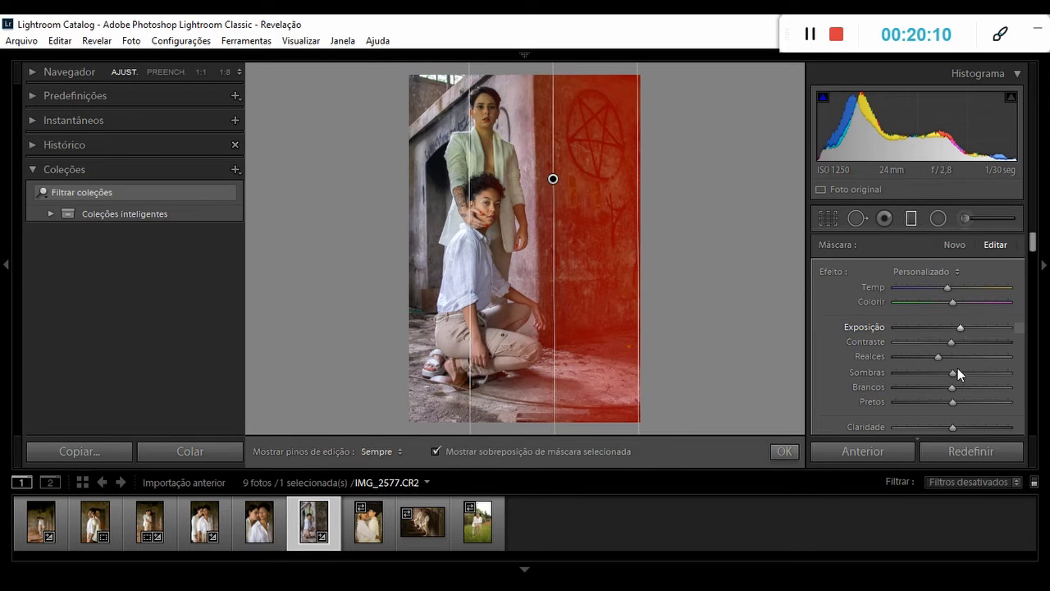
{"action": "left_click_drag", "start_coordinate": [952, 404], "coordinate": [958, 403]}
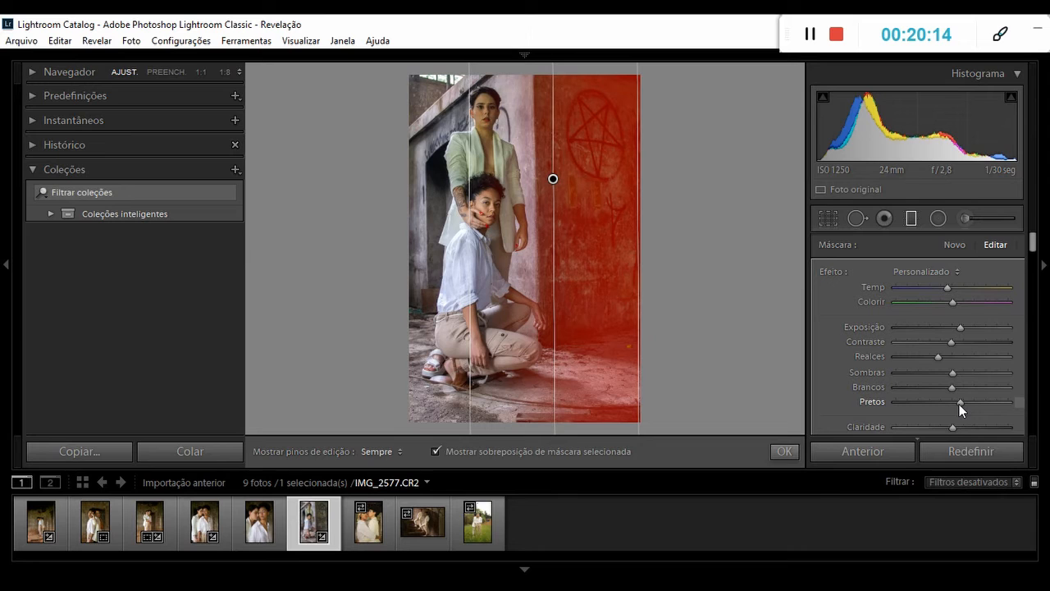
{"action": "left_click_drag", "start_coordinate": [959, 403], "coordinate": [957, 404]}
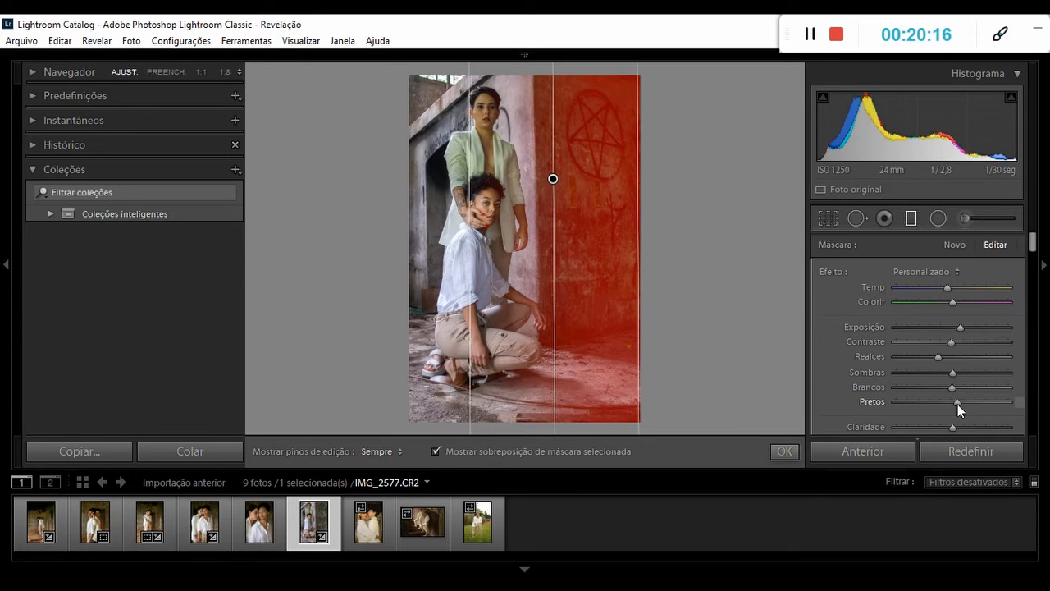
{"action": "left_click", "coordinate": [911, 220]}
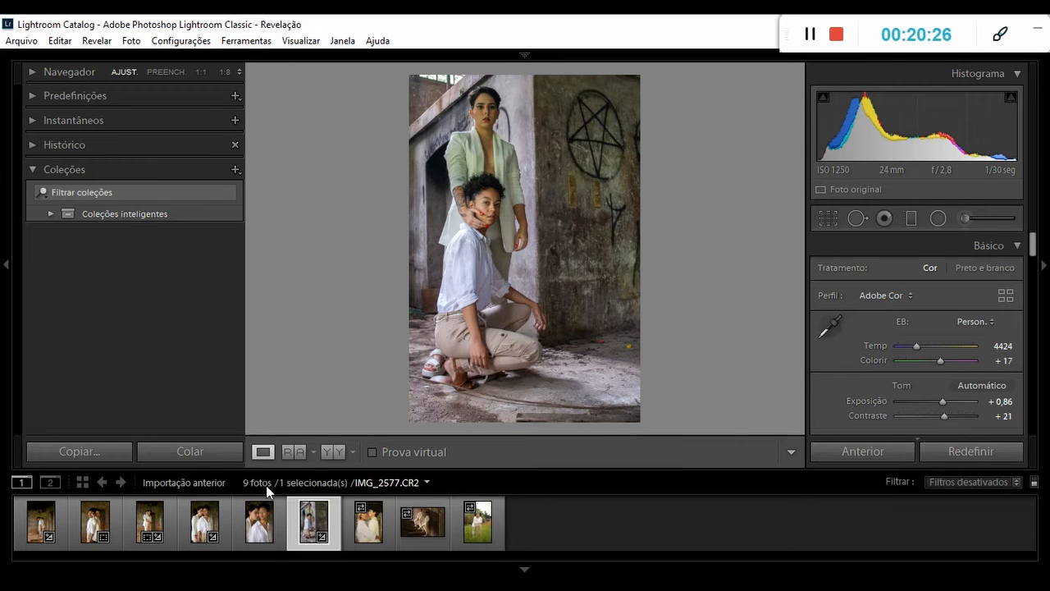
{"action": "left_click", "coordinate": [332, 452]}
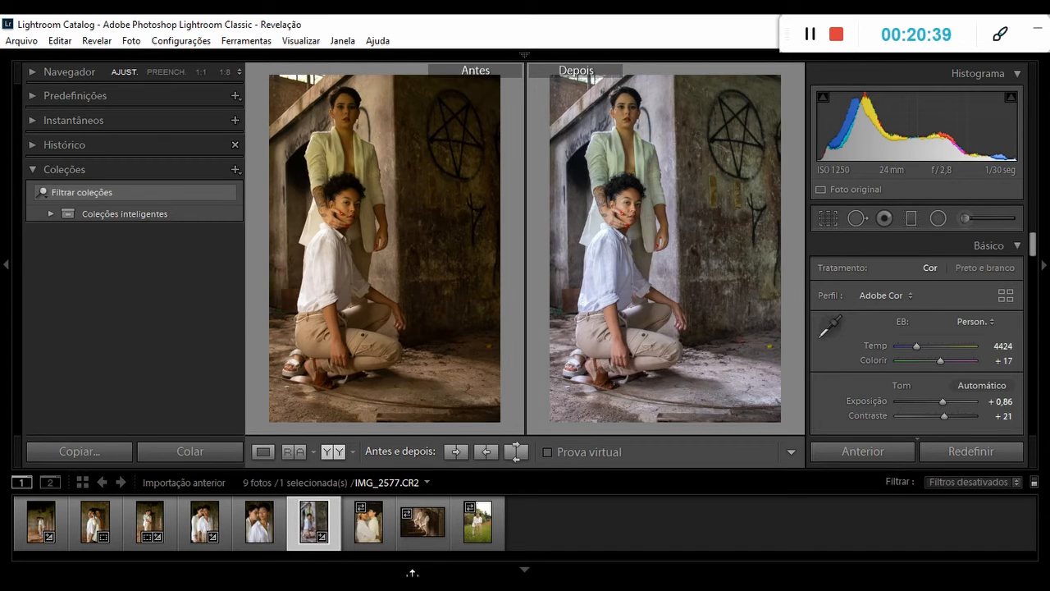
Open IMG_2603 and fit an oval radial filter over the face of the woman looking at the camera.
{"action": "left_click", "coordinate": [368, 534]}
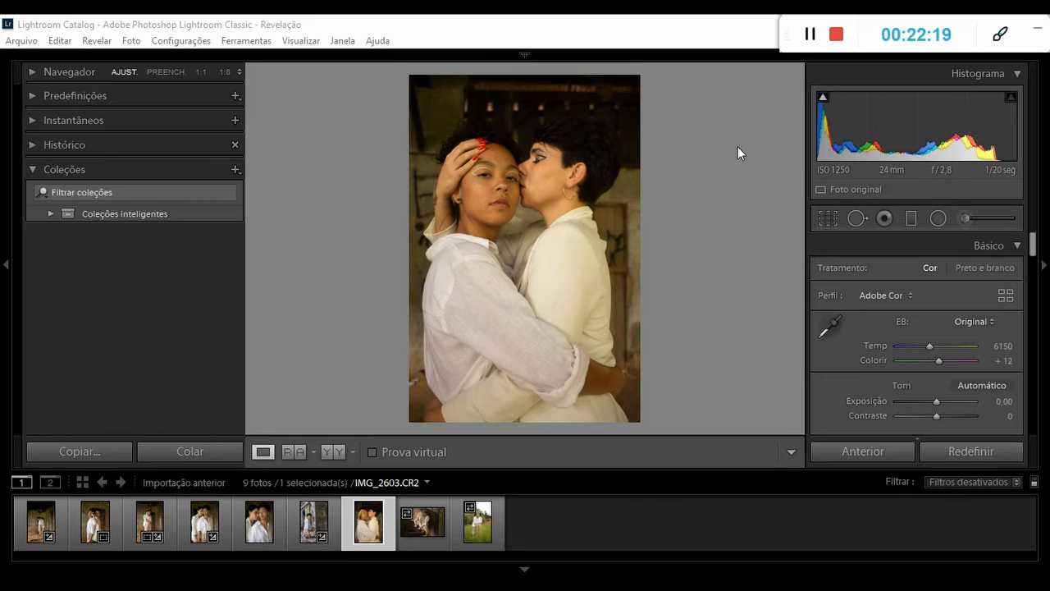
{"action": "left_click", "coordinate": [938, 219]}
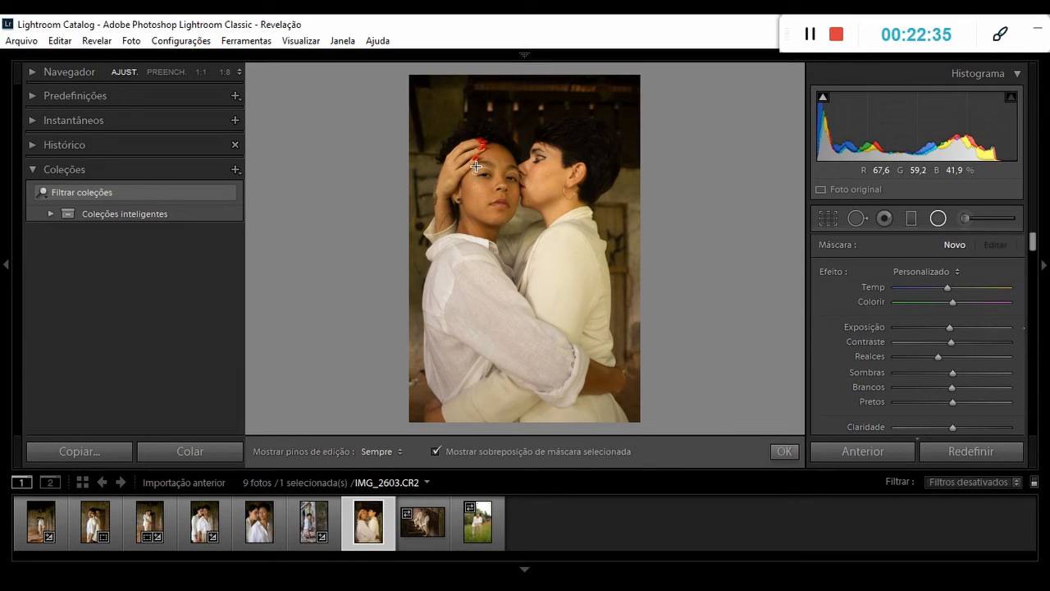
{"action": "left_click_drag", "start_coordinate": [476, 166], "coordinate": [501, 183]}
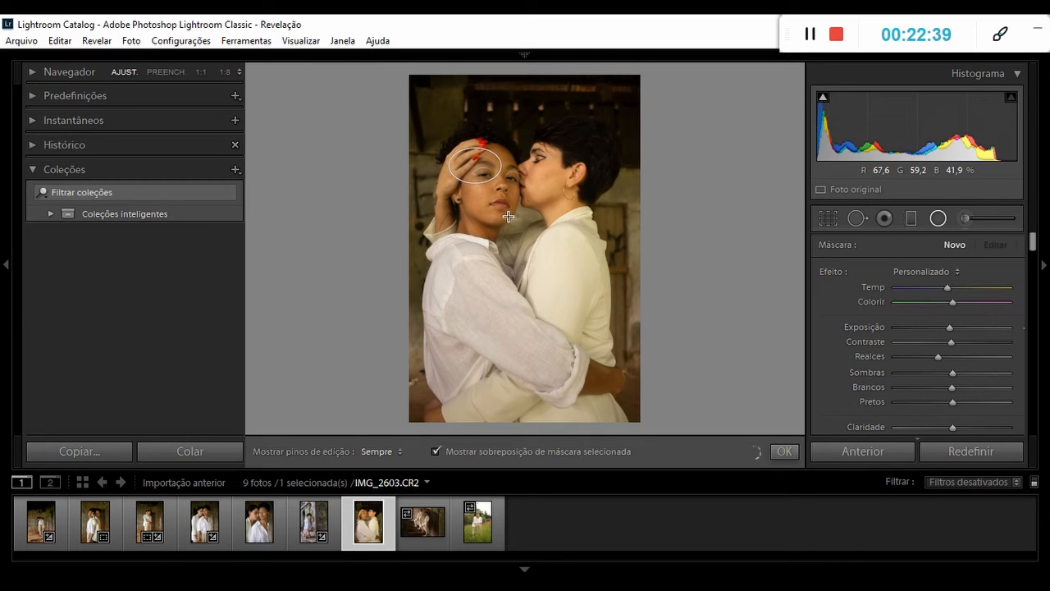
{"action": "left_click_drag", "start_coordinate": [508, 215], "coordinate": [514, 213]}
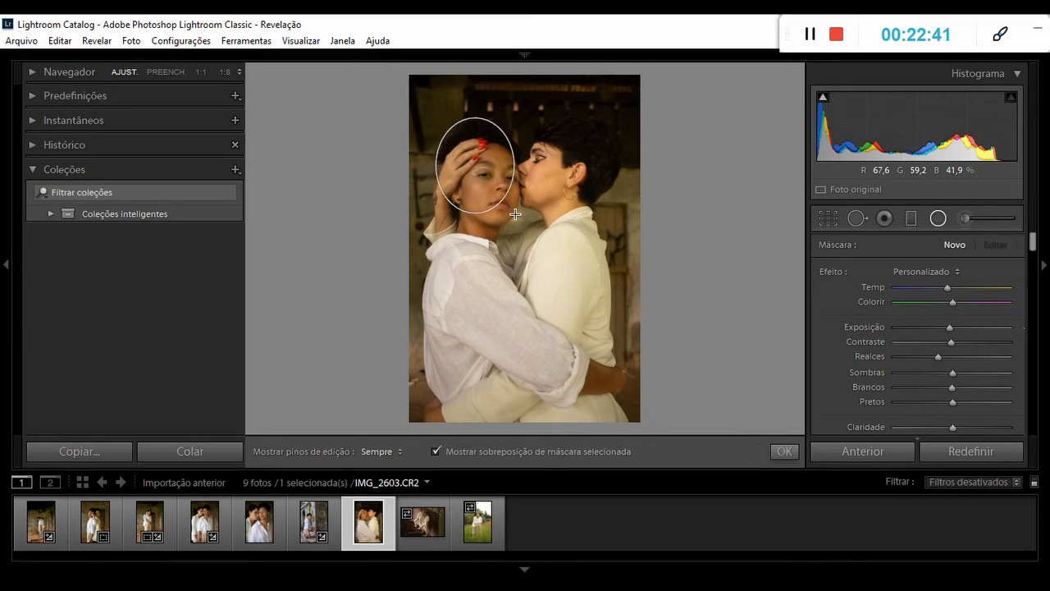
{"action": "left_click_drag", "start_coordinate": [474, 167], "coordinate": [523, 187]}
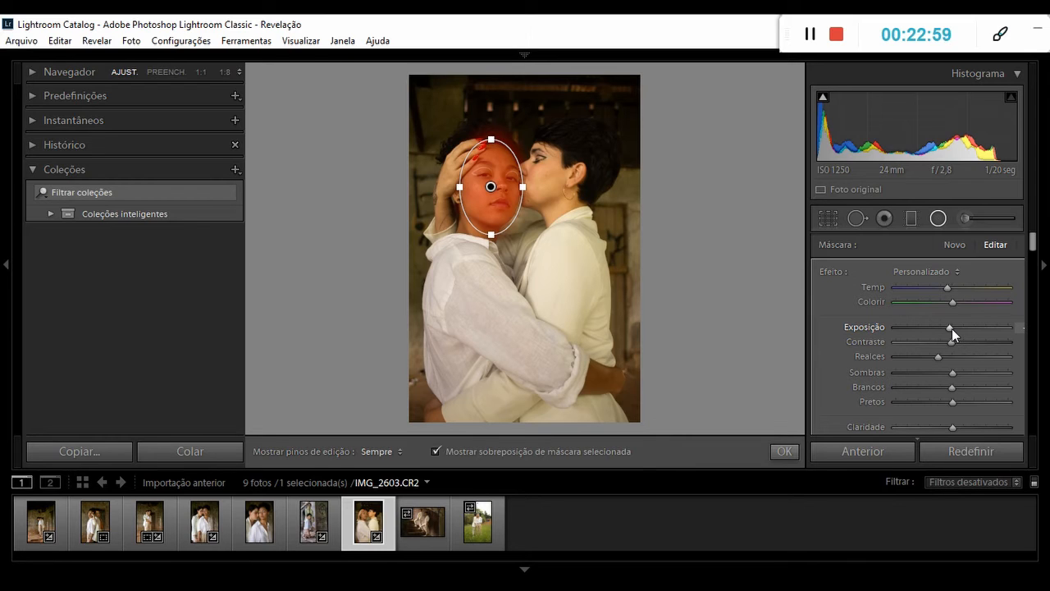
Slightly raise the face filter's Exposição and Sombras, bring its Realces to the slider's midpoint, and compare IMG_2603 before and after.
{"action": "left_click_drag", "start_coordinate": [952, 328], "coordinate": [957, 329]}
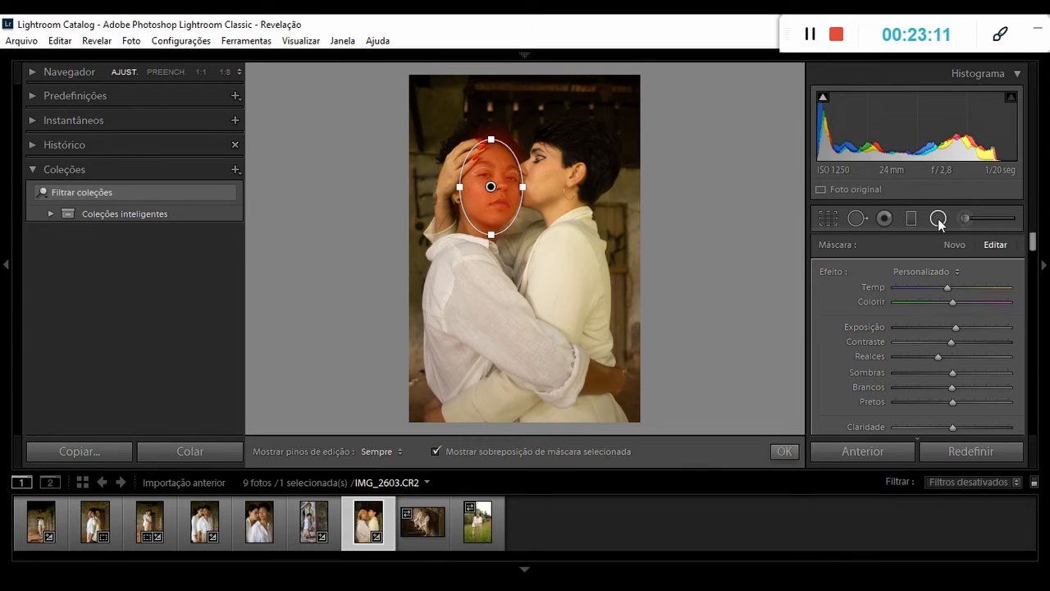
{"action": "left_click_drag", "start_coordinate": [949, 357], "coordinate": [952, 357]}
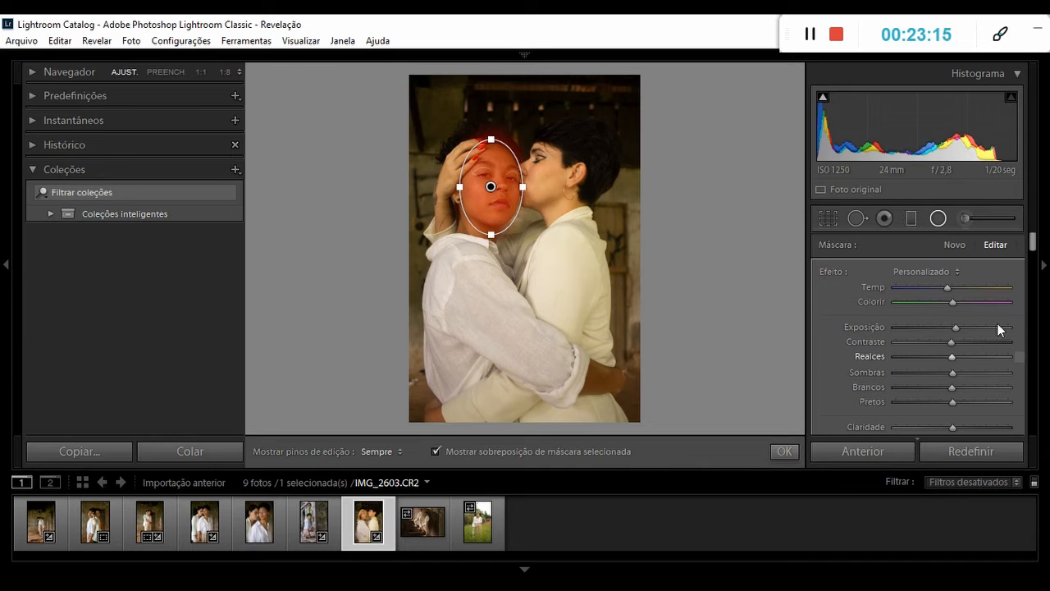
{"action": "left_click_drag", "start_coordinate": [1032, 247], "coordinate": [1033, 238]}
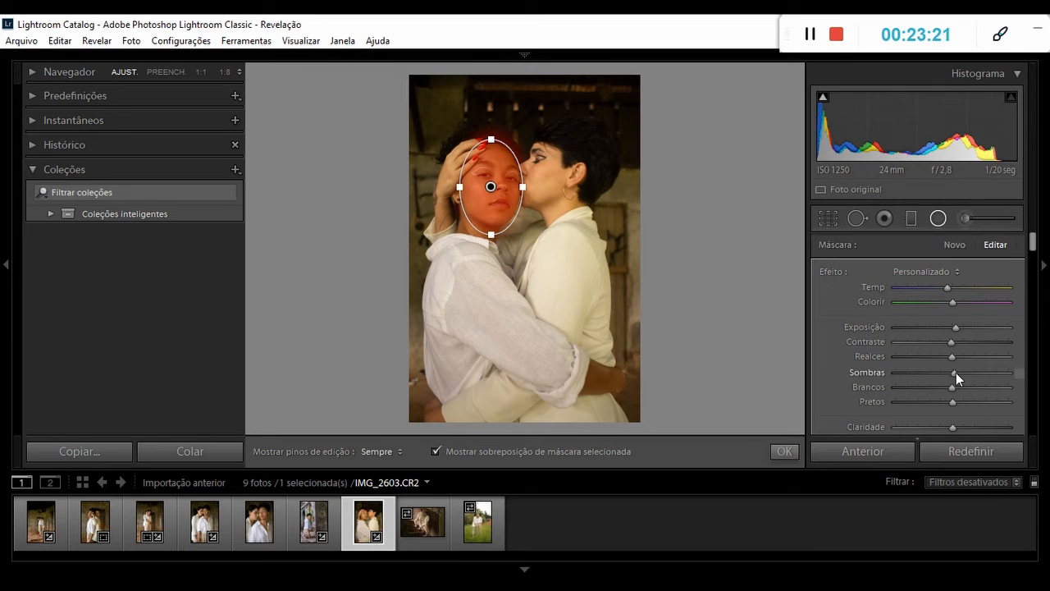
{"action": "left_click_drag", "start_coordinate": [960, 373], "coordinate": [962, 374]}
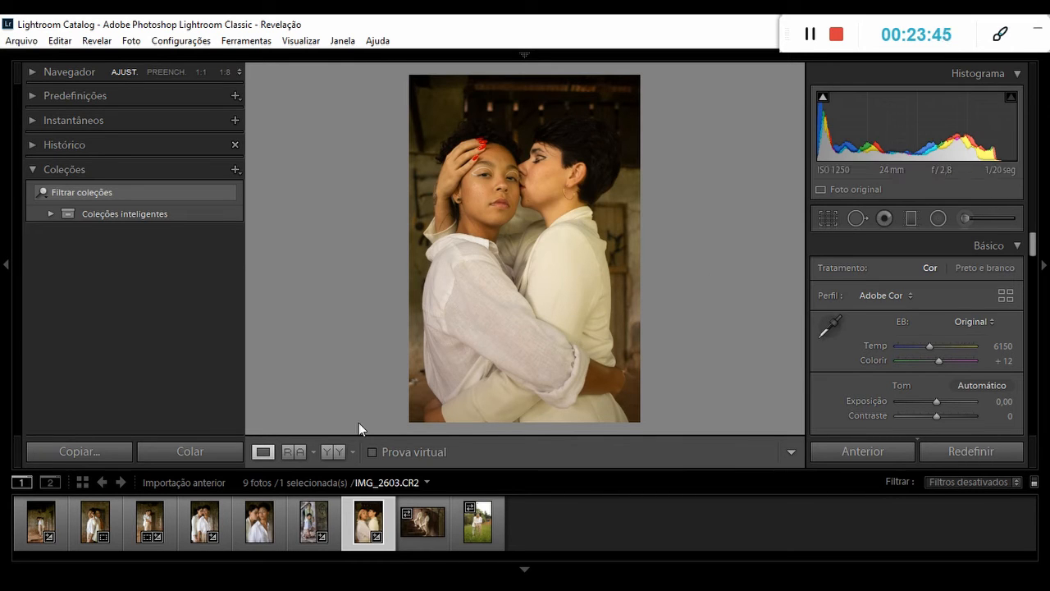
{"action": "left_click", "coordinate": [338, 453]}
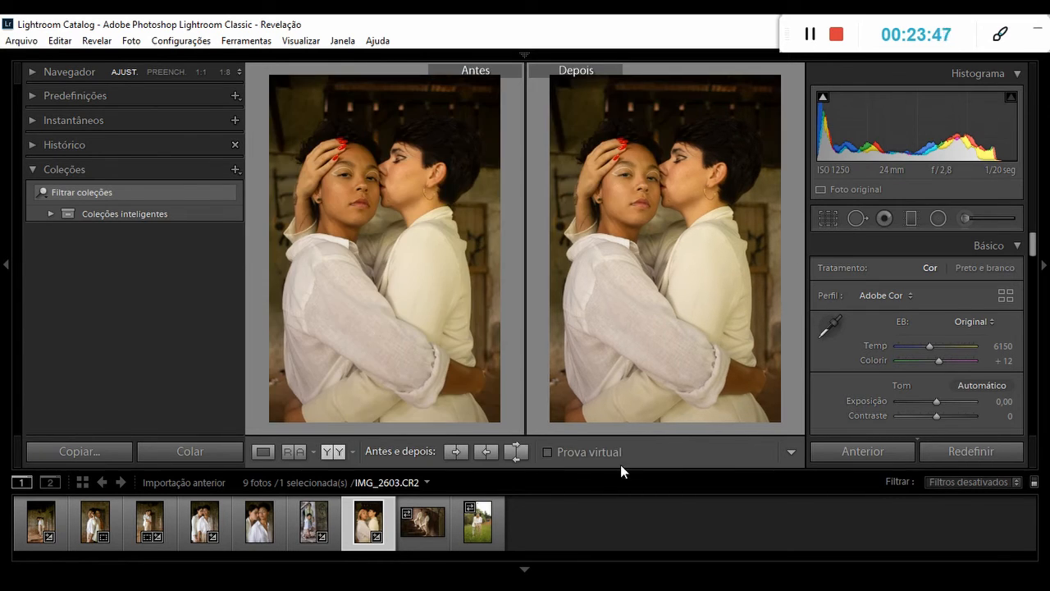
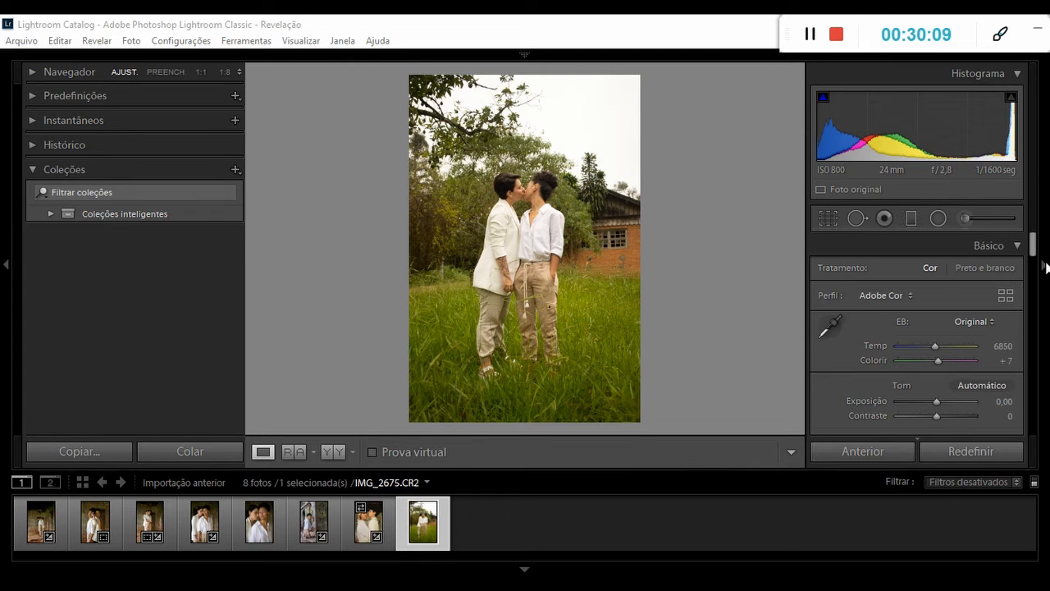
Lower the Realces of IMG_2675, the couple kissing in the grass, to −82.
{"action": "scroll", "coordinate": [1033, 255], "scroll_direction": "down", "scroll_amount": 3}
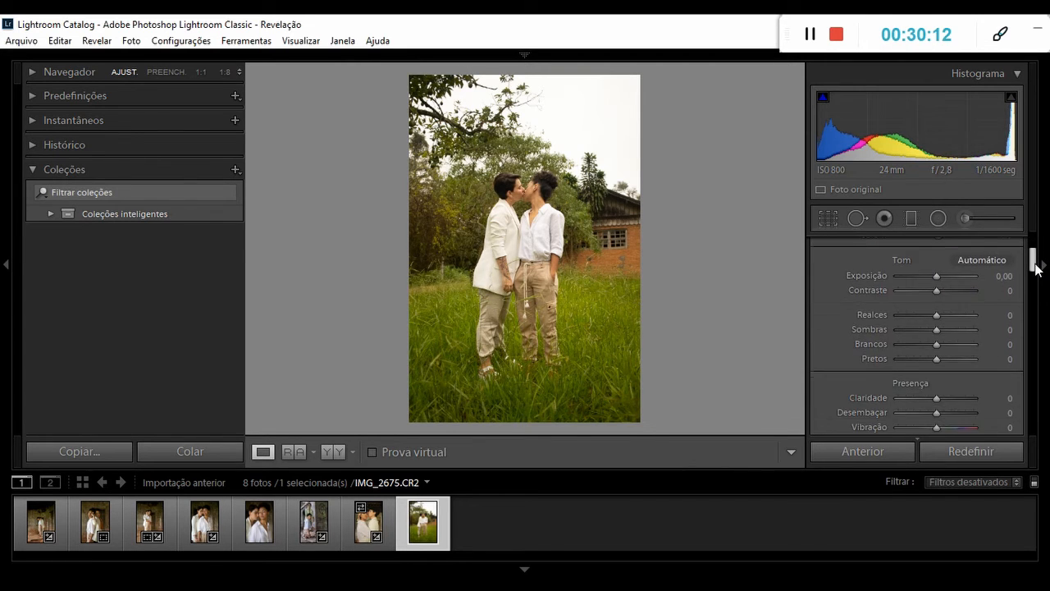
{"action": "left_click_drag", "start_coordinate": [966, 307], "coordinate": [894, 309]}
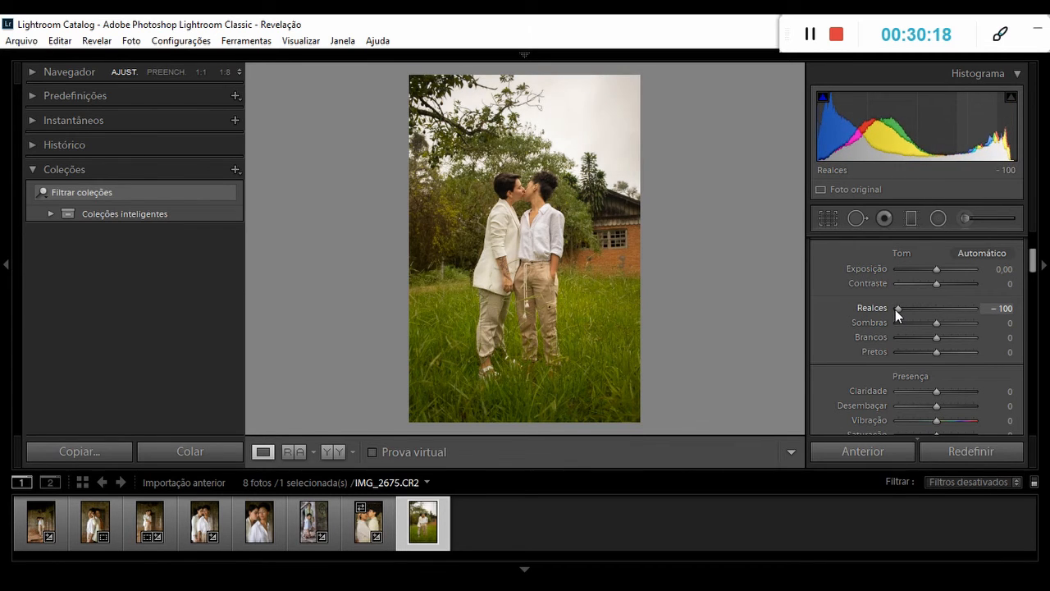
{"action": "left_click_drag", "start_coordinate": [894, 309], "coordinate": [906, 309]}
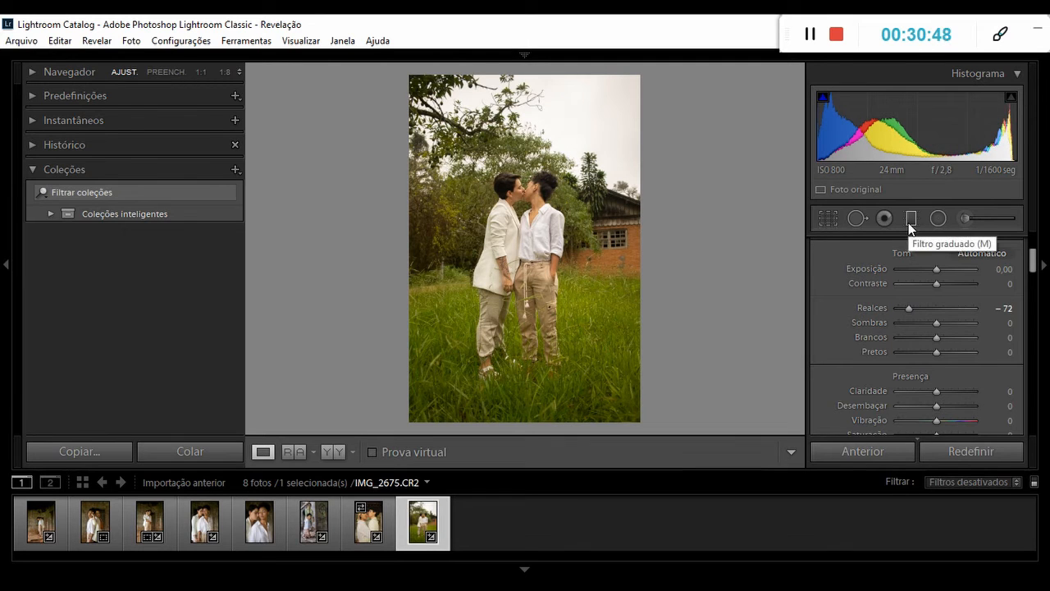
Darken IMG_2675's sky with a diagonal graduated filter from the upper-right corner, bringing Sombras close to the slider's midpoint and slightly lowering Exposição.
{"action": "left_click", "coordinate": [908, 222]}
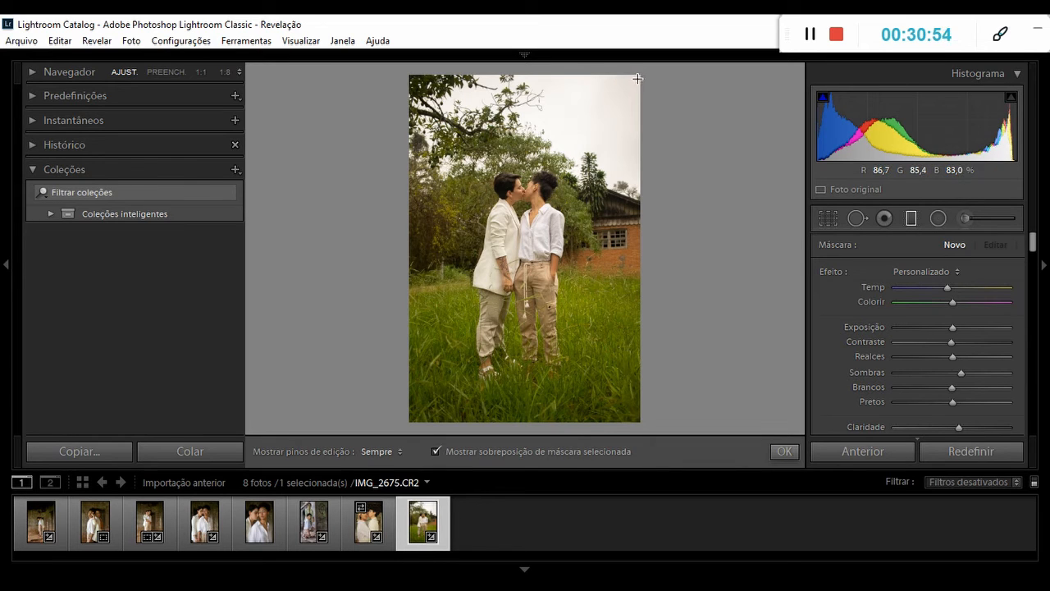
{"action": "left_click_drag", "start_coordinate": [627, 83], "coordinate": [480, 193]}
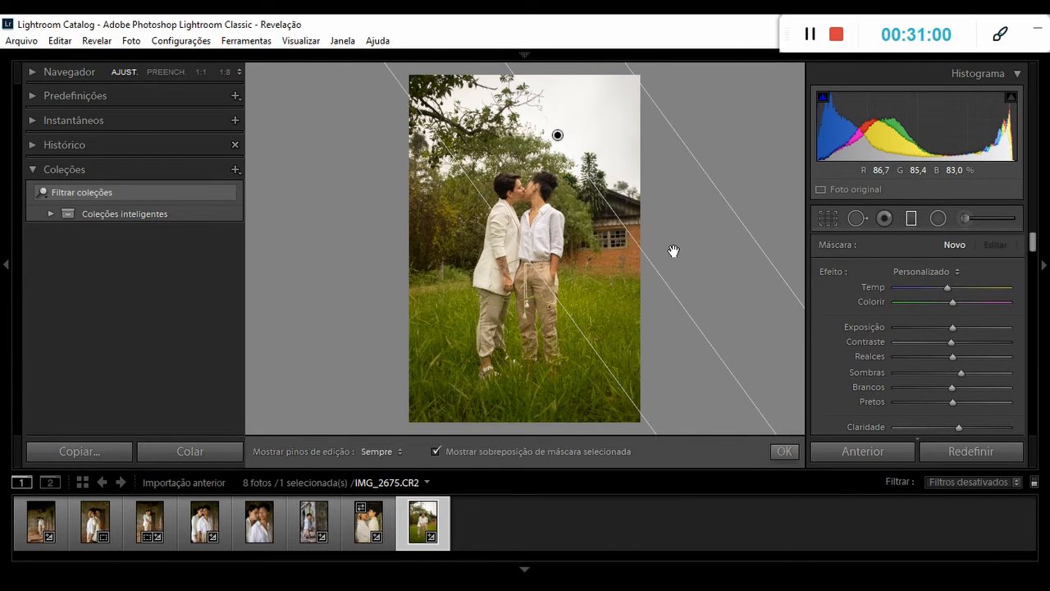
{"action": "left_click_drag", "start_coordinate": [958, 374], "coordinate": [948, 374]}
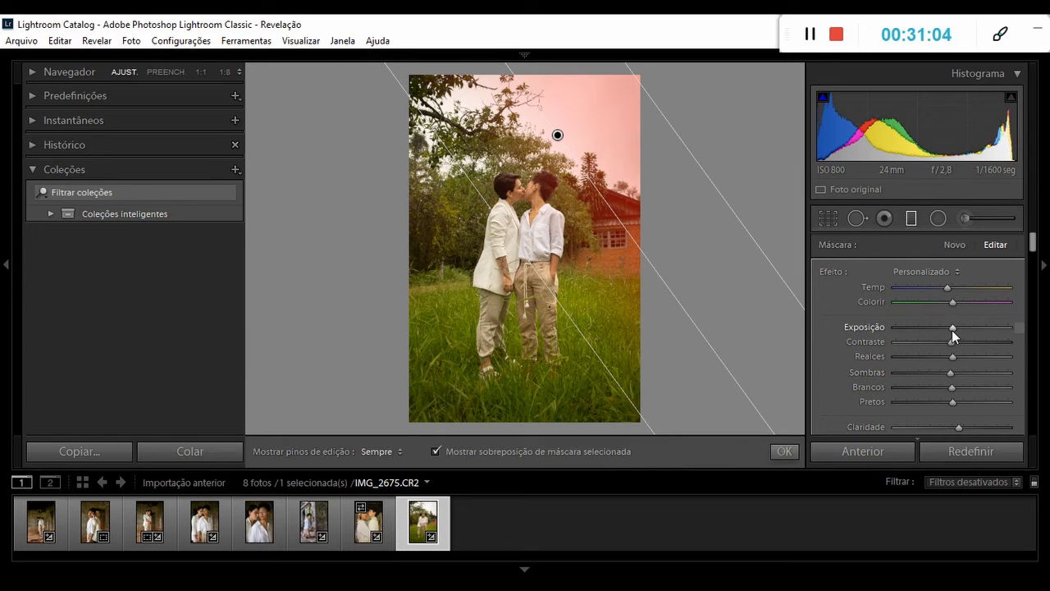
{"action": "left_click_drag", "start_coordinate": [950, 329], "coordinate": [941, 329]}
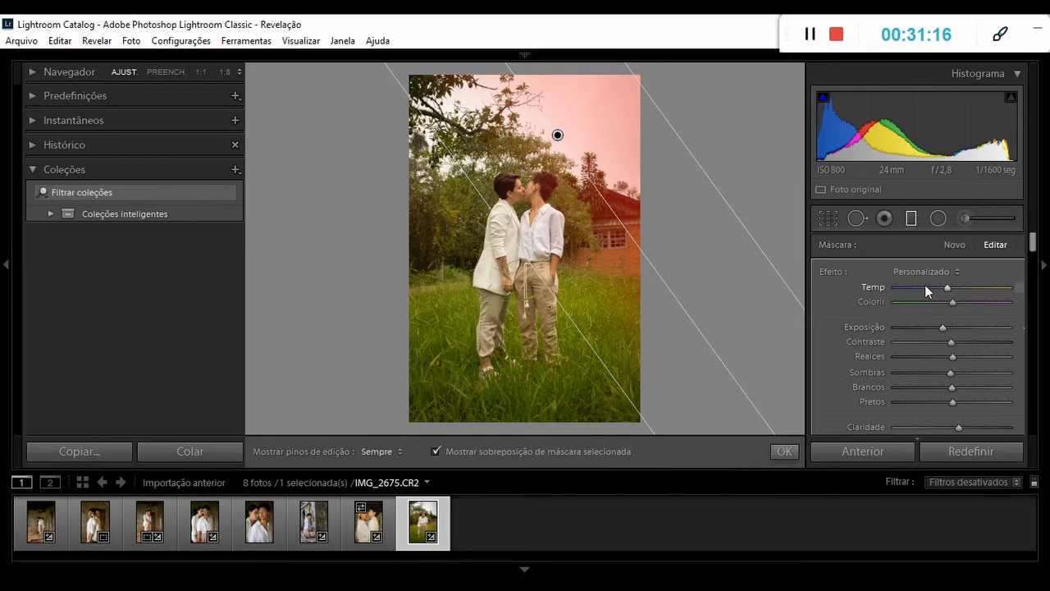
{"action": "left_click", "coordinate": [913, 218]}
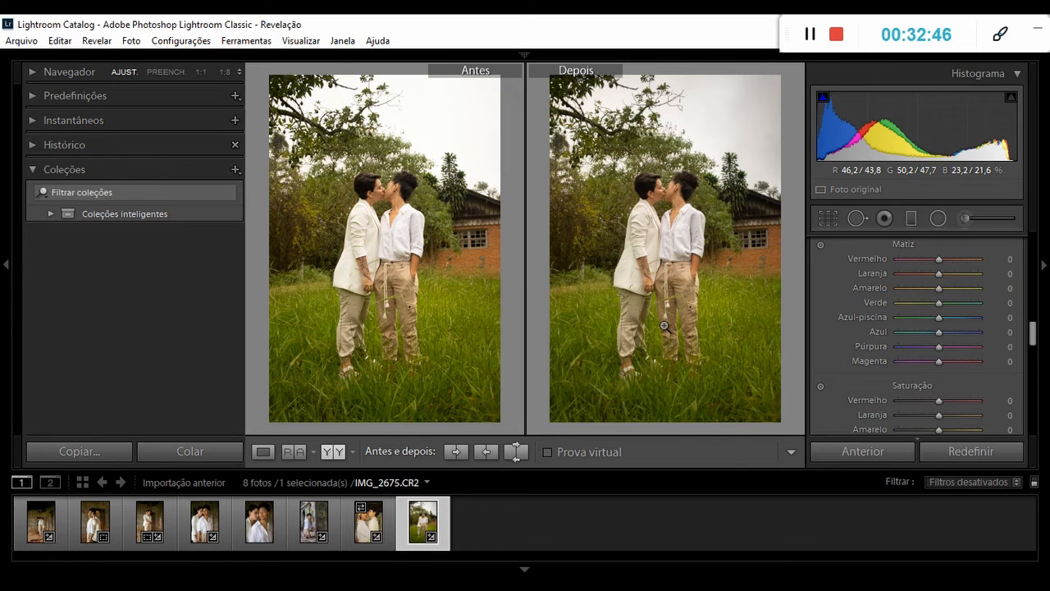
Synchronize IMG_2542's develop settings to the next three photos, leaving out local adjustments, spot removal, transform and crop.
{"action": "left_click", "coordinate": [41, 523]}
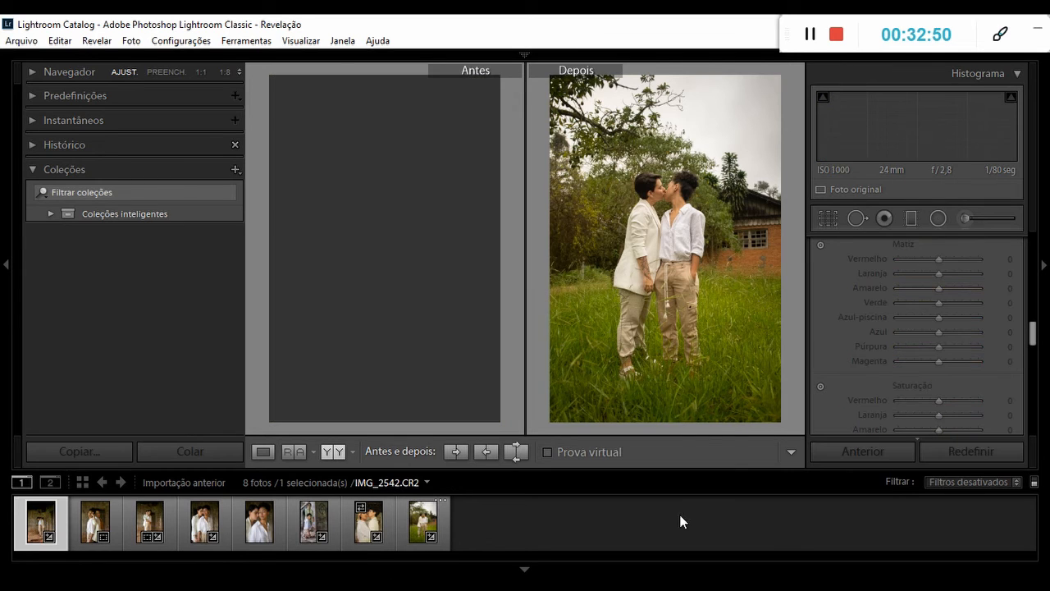
{"action": "left_click", "coordinate": [263, 454]}
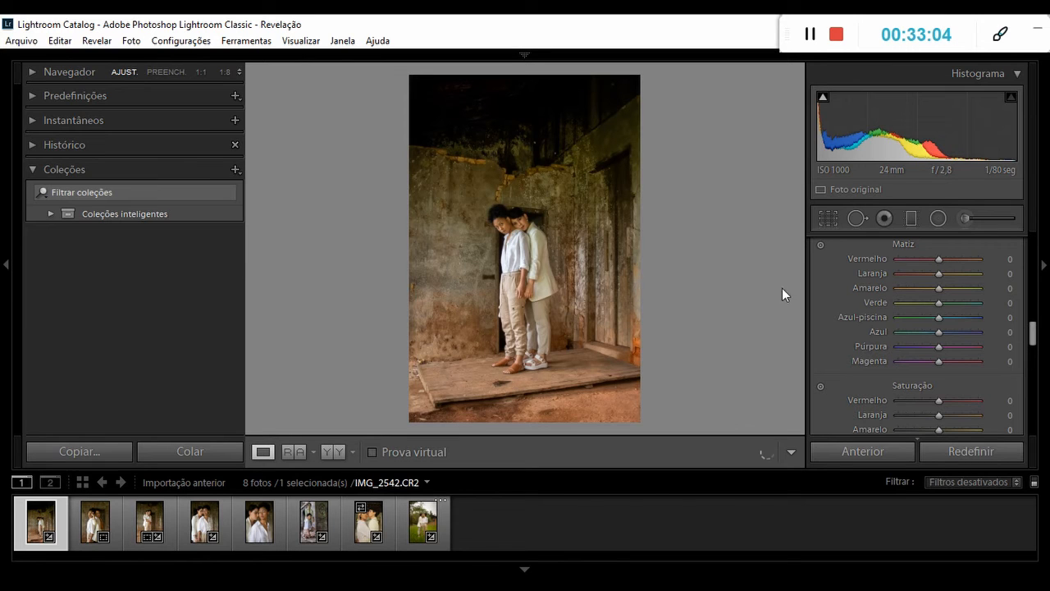
{"action": "left_click", "coordinate": [811, 36]}
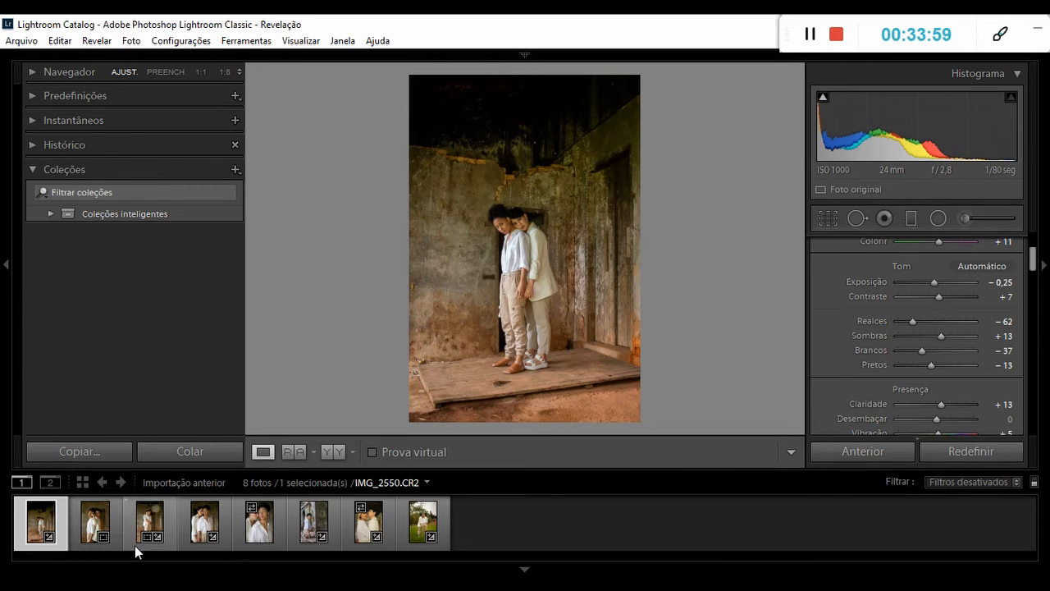
{"action": "left_click", "coordinate": [220, 523], "text": "shift"}
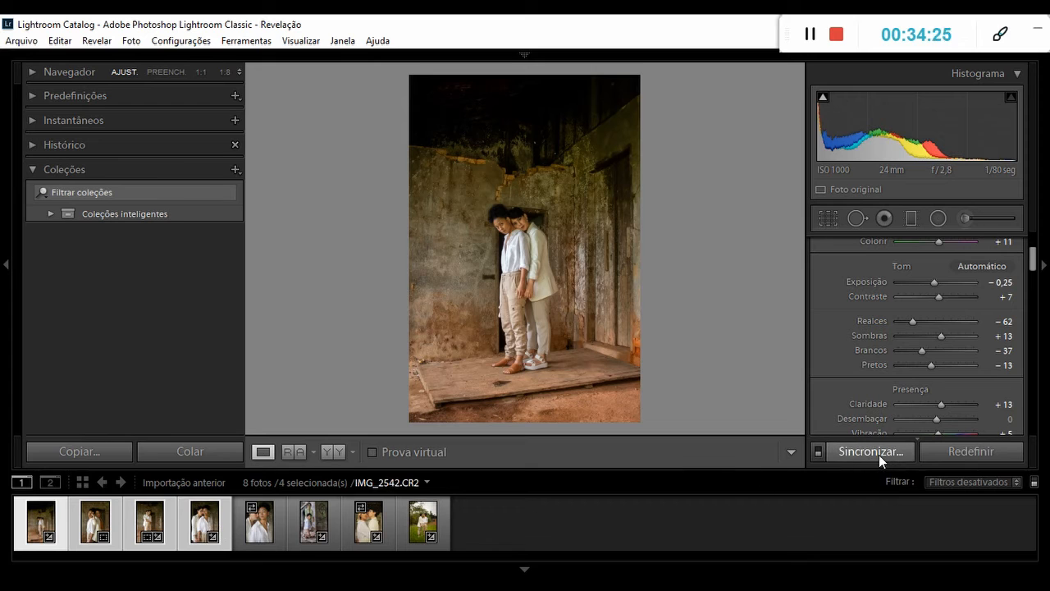
{"action": "left_click", "coordinate": [870, 451]}
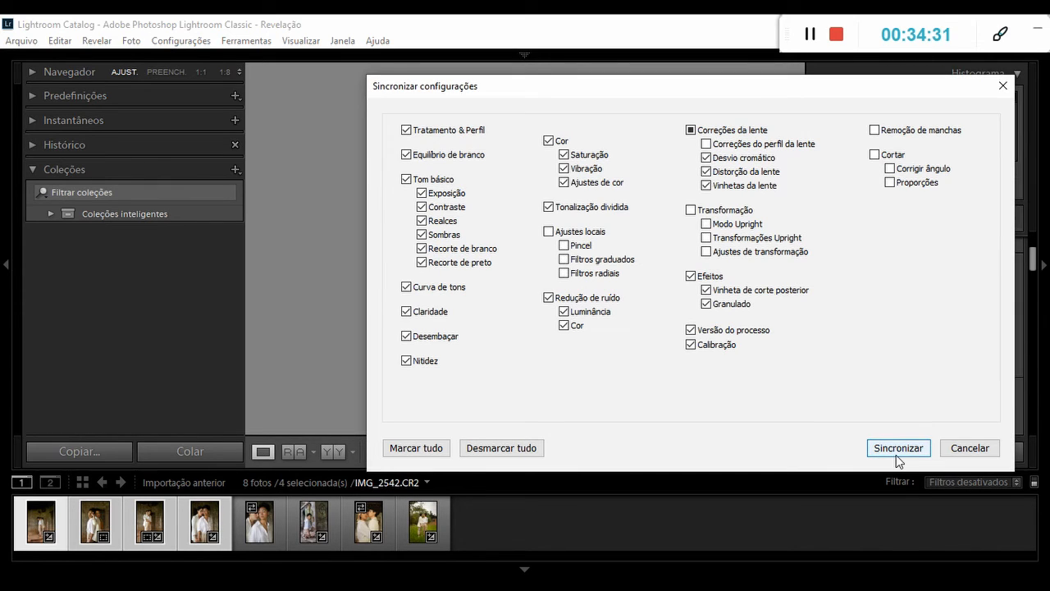
{"action": "left_click", "coordinate": [896, 448]}
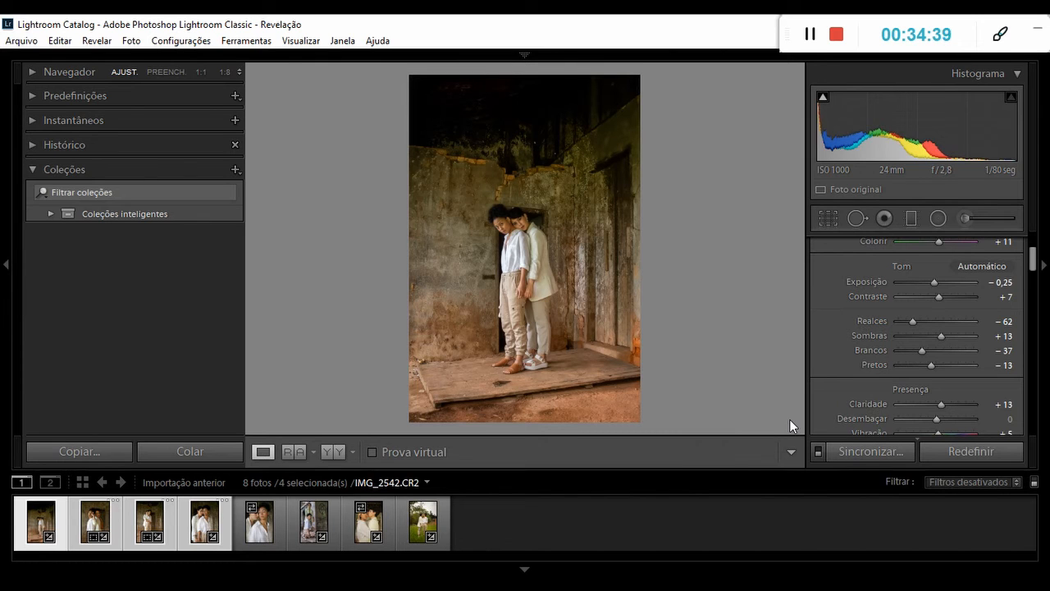
Open IMG_2546 and compare its synchronized edit before and after.
{"action": "left_click", "coordinate": [107, 525]}
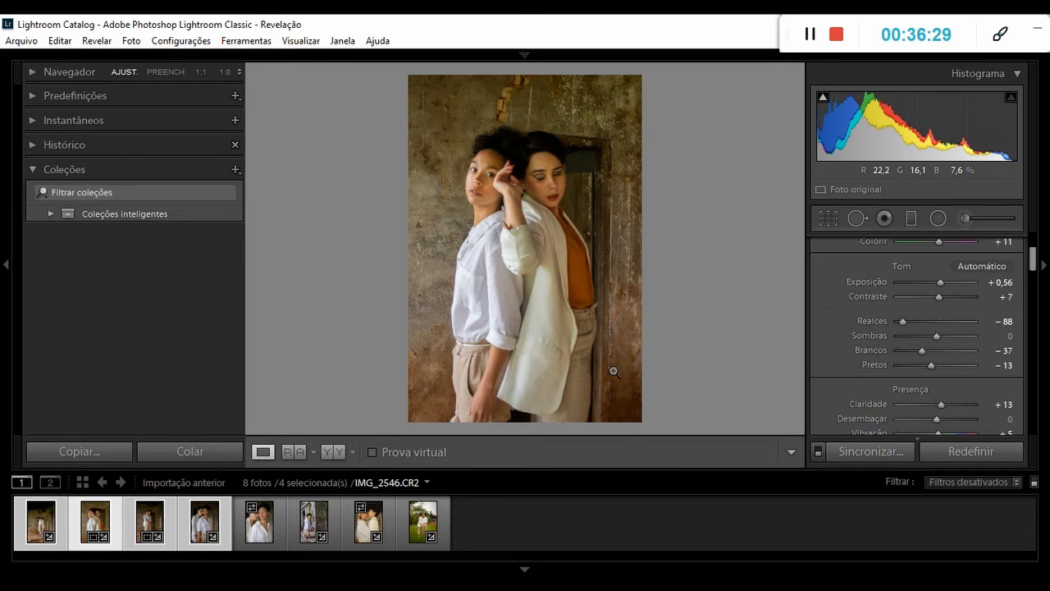
{"action": "mouse_move", "coordinate": [1033, 258]}
{"action": "left_mouse_down"}
{"action": "mouse_move", "coordinate": [1033, 277]}
{"action": "mouse_move", "coordinate": [1033, 268]}
{"action": "left_mouse_up"}
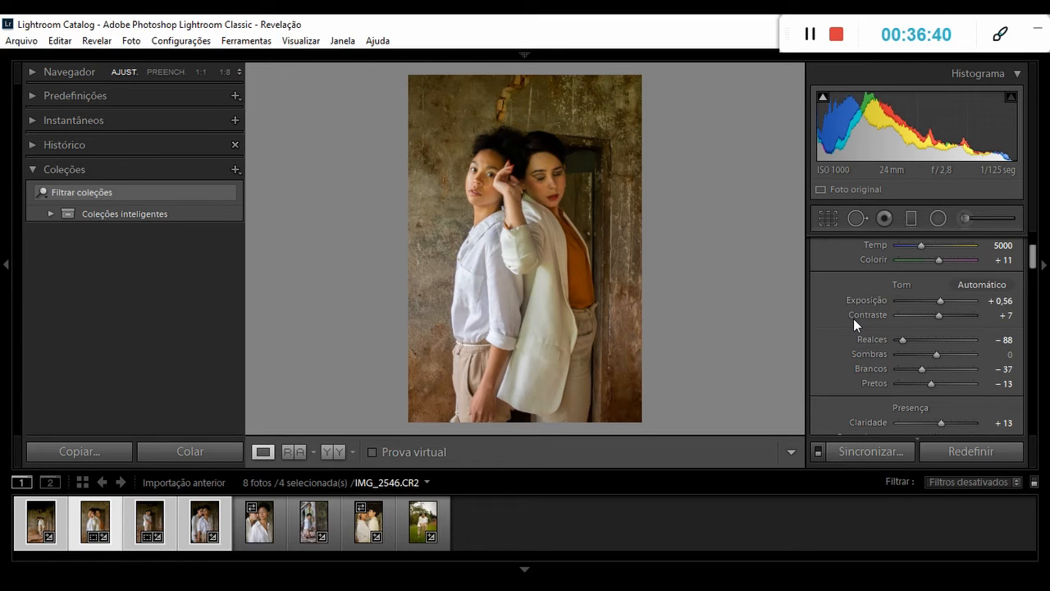
{"action": "left_click", "coordinate": [334, 456]}
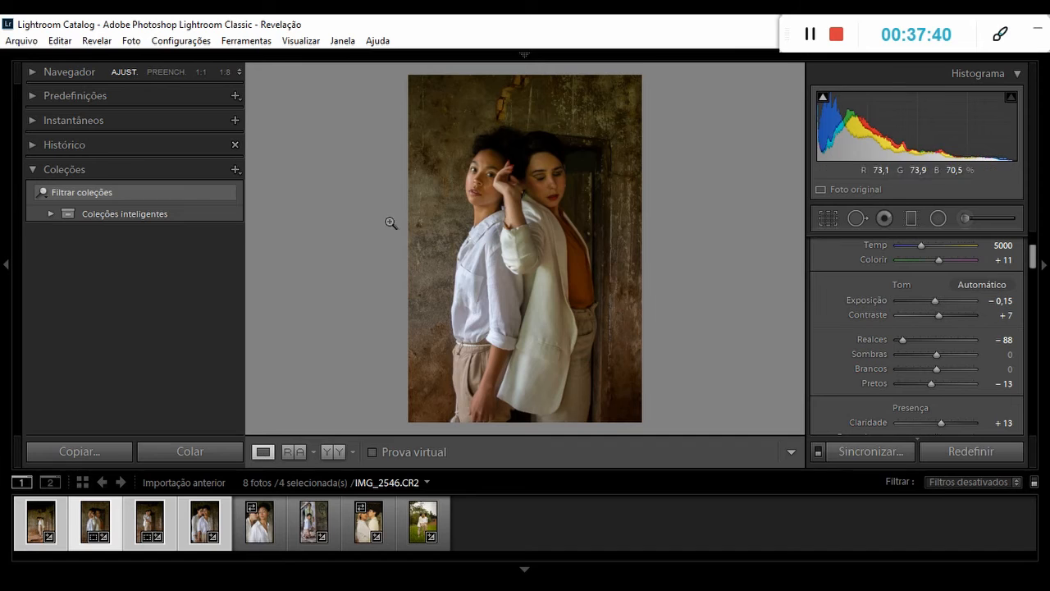
Revert IMG_2546 to its original imported state from the edit history.
{"action": "left_click", "coordinate": [34, 95]}
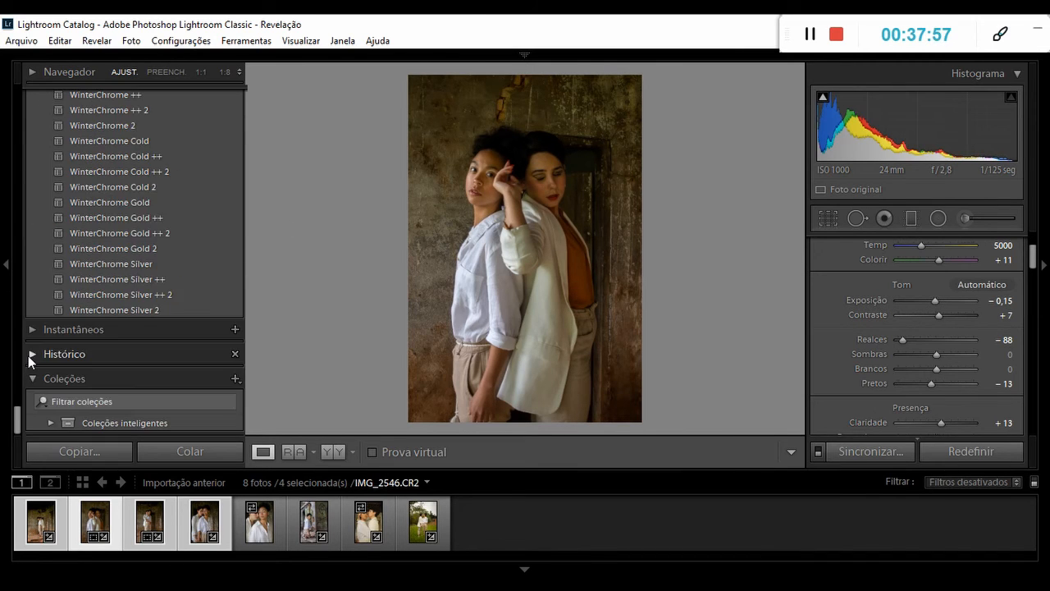
{"action": "left_click", "coordinate": [28, 355]}
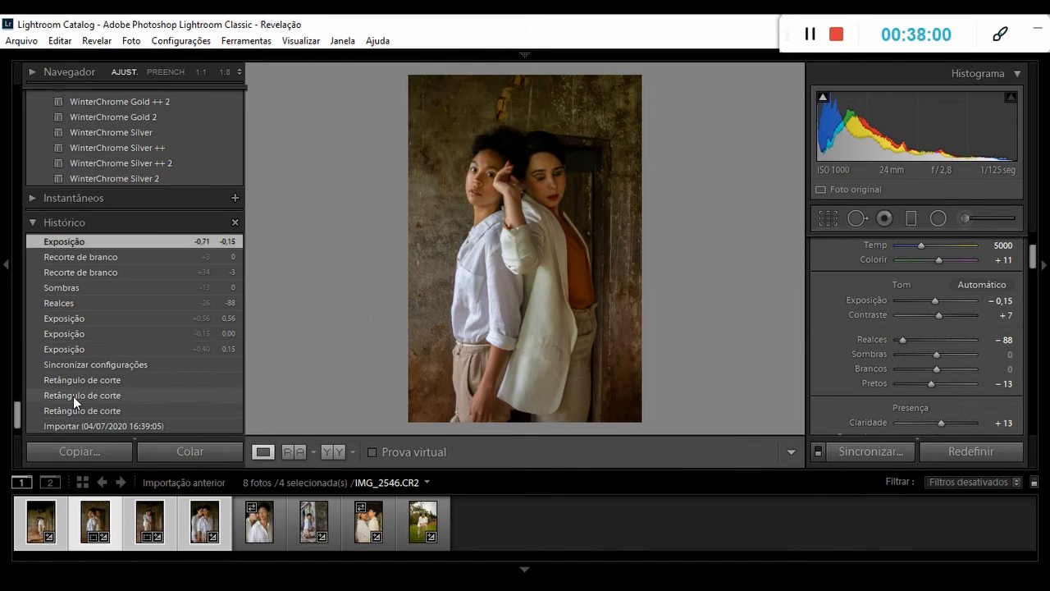
{"action": "left_click", "coordinate": [60, 424]}
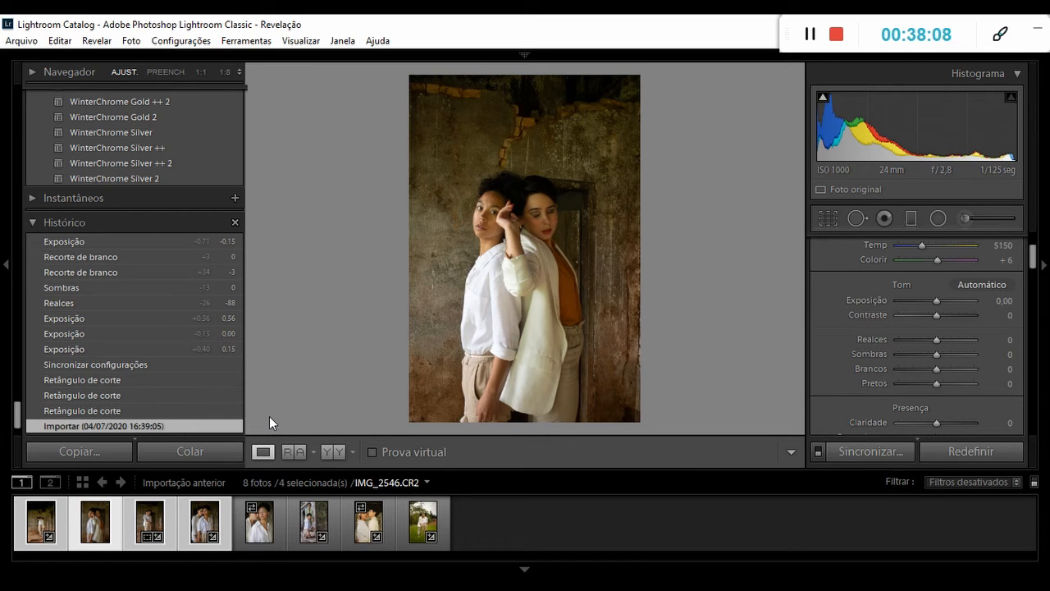
{"action": "left_click_drag", "start_coordinate": [18, 416], "coordinate": [43, 88]}
Set IMG_2546's Contraste to +13 and Claridade to +15.
{"action": "scroll", "coordinate": [22, 264], "scroll_direction": "down", "scroll_amount": 1}
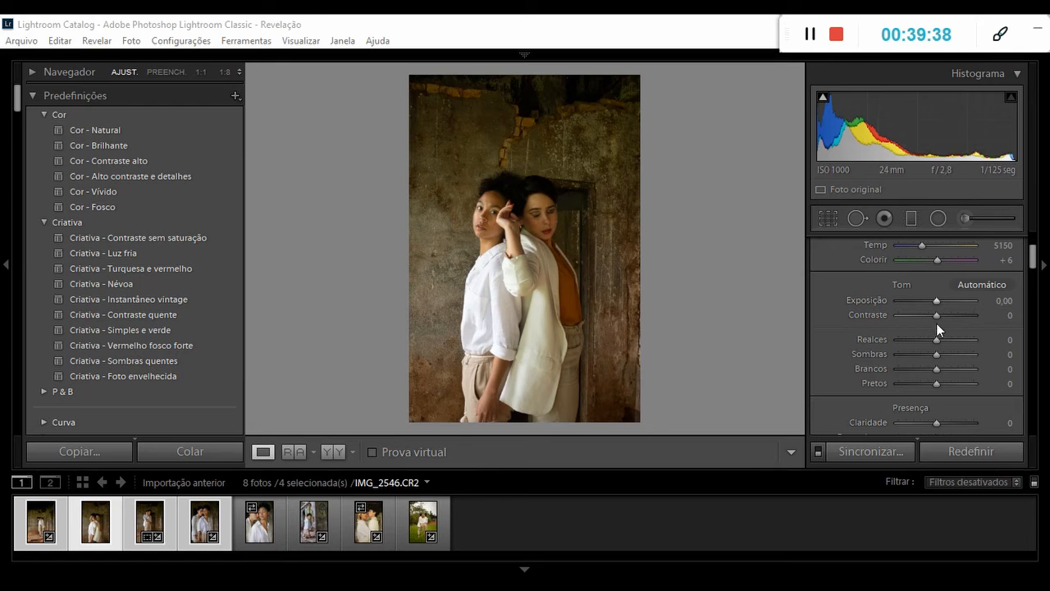
{"action": "left_click_drag", "start_coordinate": [936, 315], "coordinate": [943, 315]}
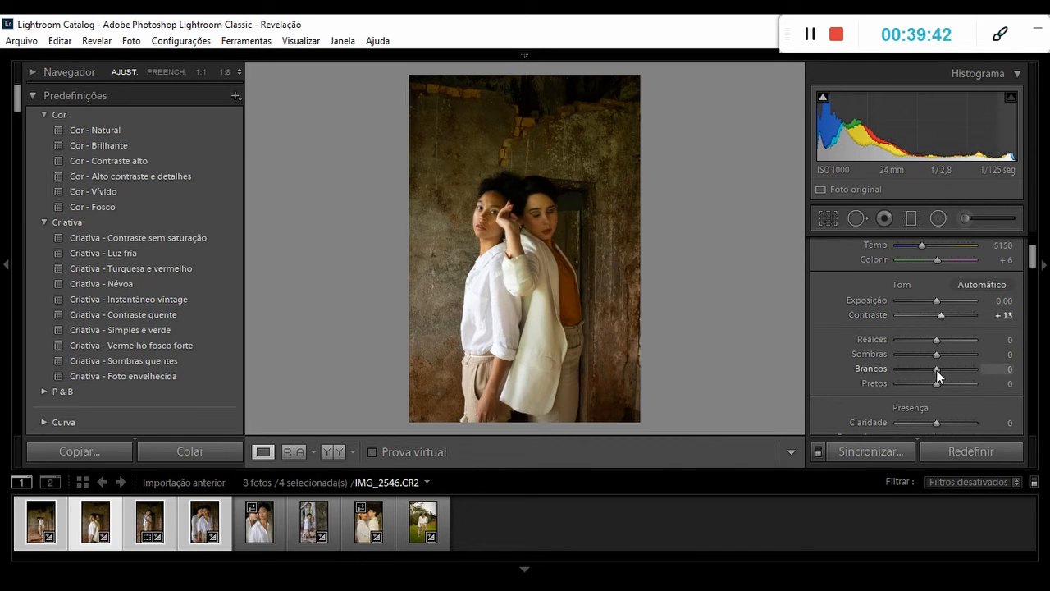
{"action": "left_click_drag", "start_coordinate": [935, 424], "coordinate": [940, 424]}
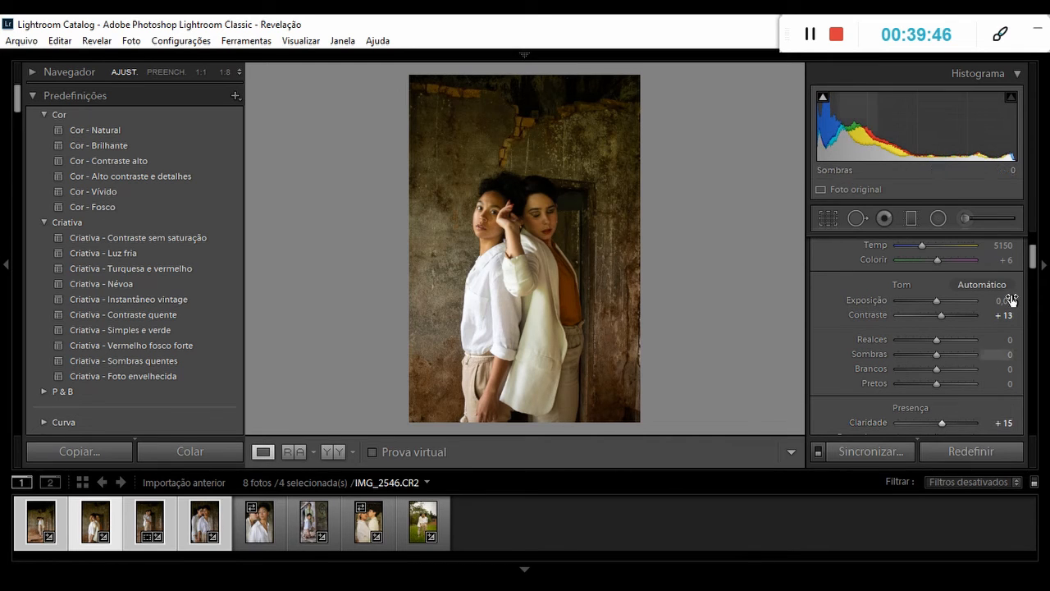
Set IMG_2546's Matiz values to −50 for Amarelo and −18 for Laranja, and fine-tune the hue of Vermelho.
{"action": "left_click_drag", "start_coordinate": [1035, 261], "coordinate": [1035, 338]}
{"action": "left_click_drag", "start_coordinate": [936, 291], "coordinate": [916, 290]}
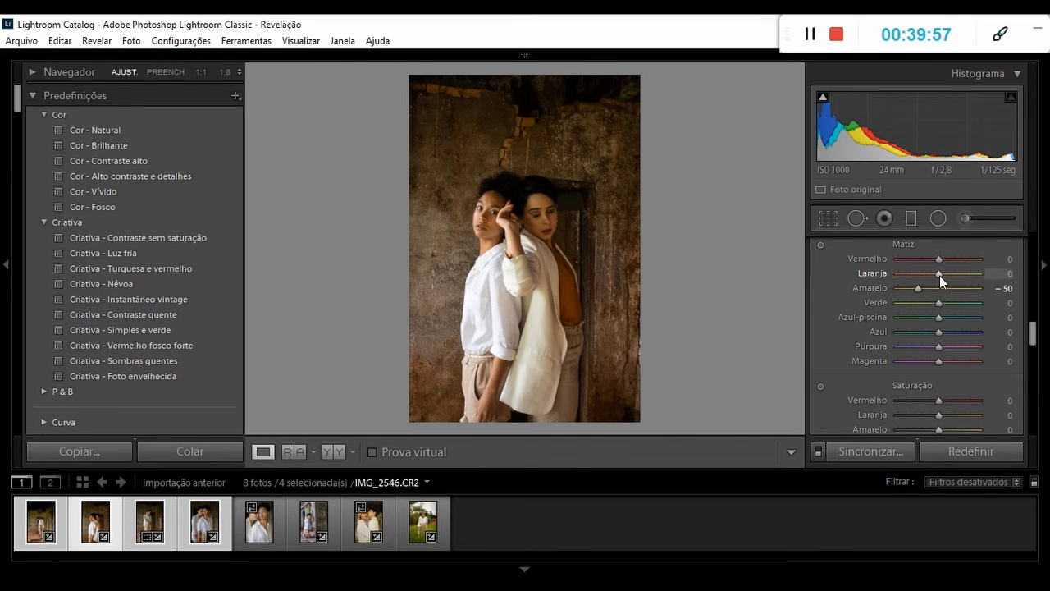
{"action": "left_click_drag", "start_coordinate": [939, 277], "coordinate": [933, 280]}
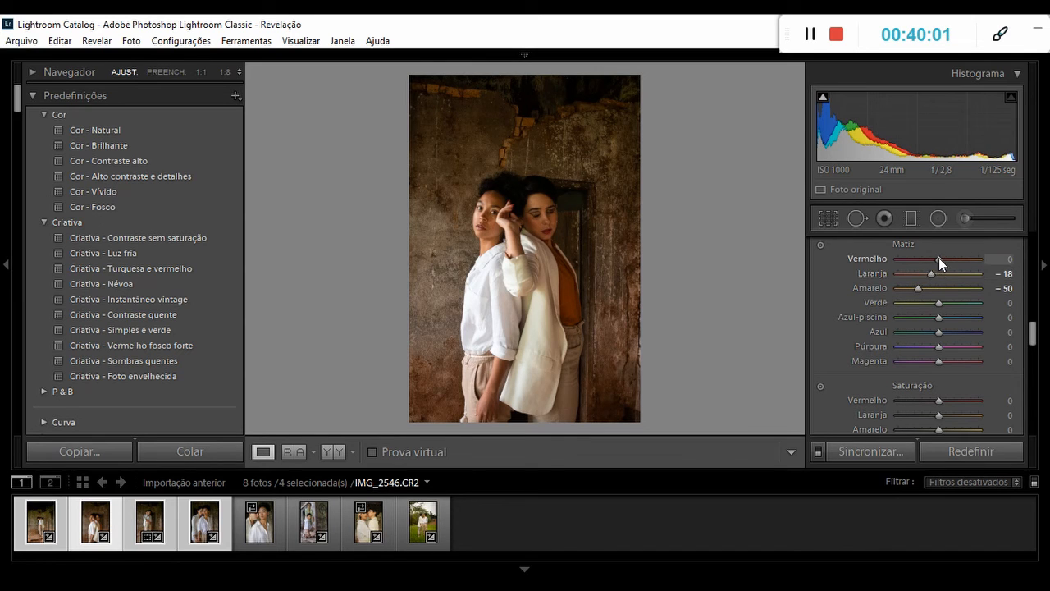
{"action": "left_click_drag", "start_coordinate": [936, 257], "coordinate": [933, 258]}
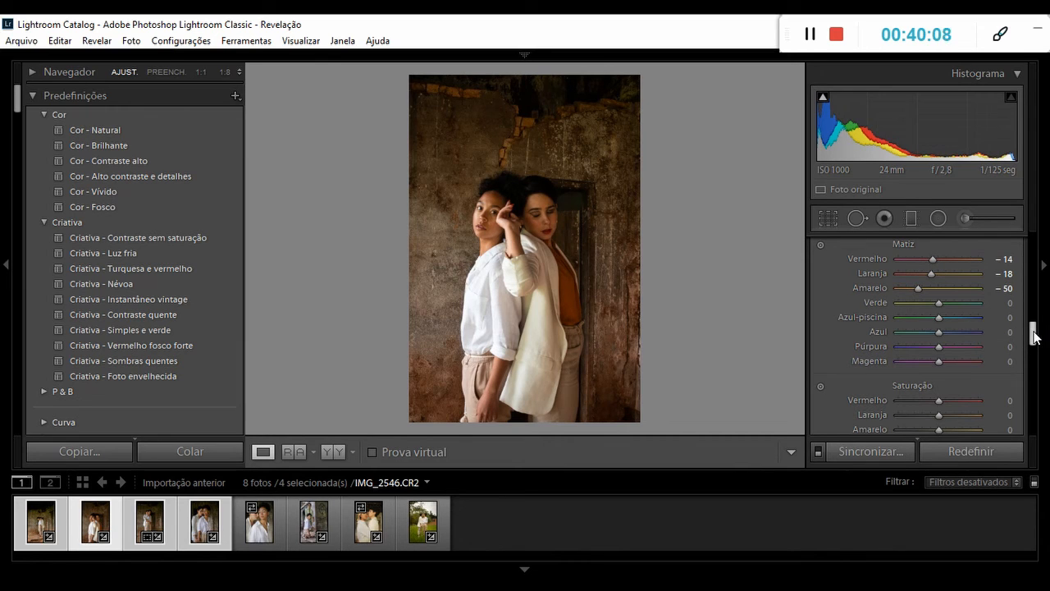
{"action": "scroll", "coordinate": [1035, 336], "scroll_direction": "up", "scroll_amount": 1}
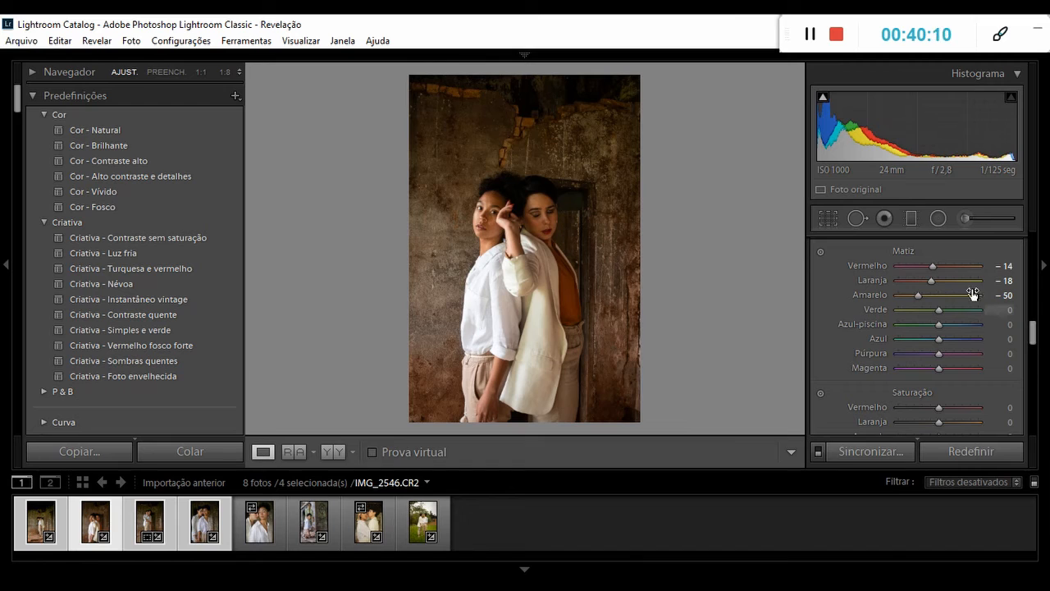
{"action": "left_click_drag", "start_coordinate": [934, 268], "coordinate": [939, 267]}
Set IMG_2546's Saturação to −5, Exposição to +0,15, Realces to −58, Sombras to +29 and Pretos to −9.
{"action": "scroll", "coordinate": [1025, 349], "scroll_direction": "down", "scroll_amount": 3}
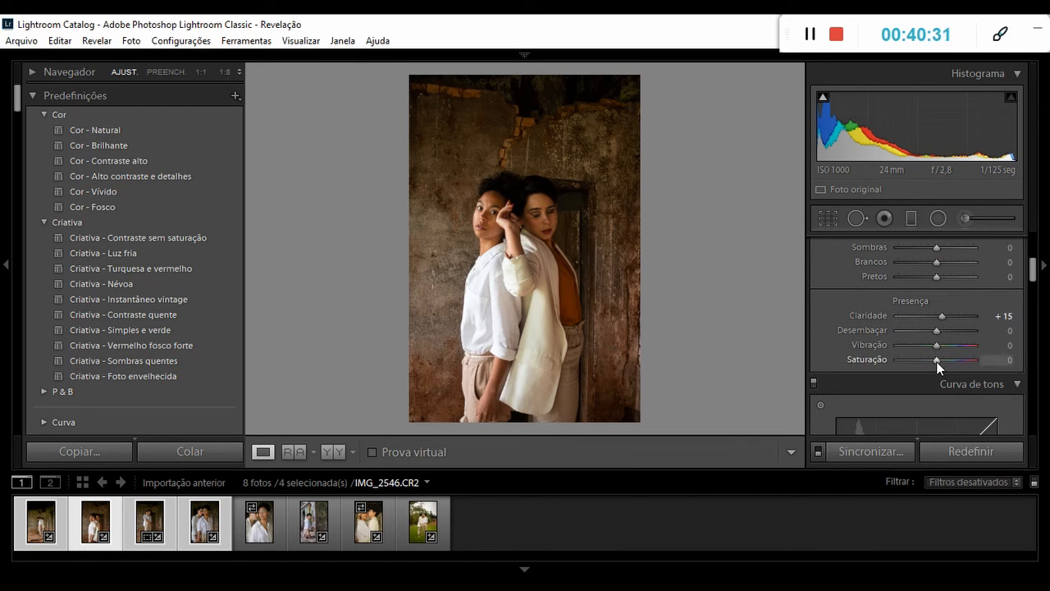
{"action": "left_click_drag", "start_coordinate": [936, 361], "coordinate": [932, 362]}
{"action": "left_click_drag", "start_coordinate": [1033, 279], "coordinate": [1032, 265]}
{"action": "left_click_drag", "start_coordinate": [950, 343], "coordinate": [927, 299]}
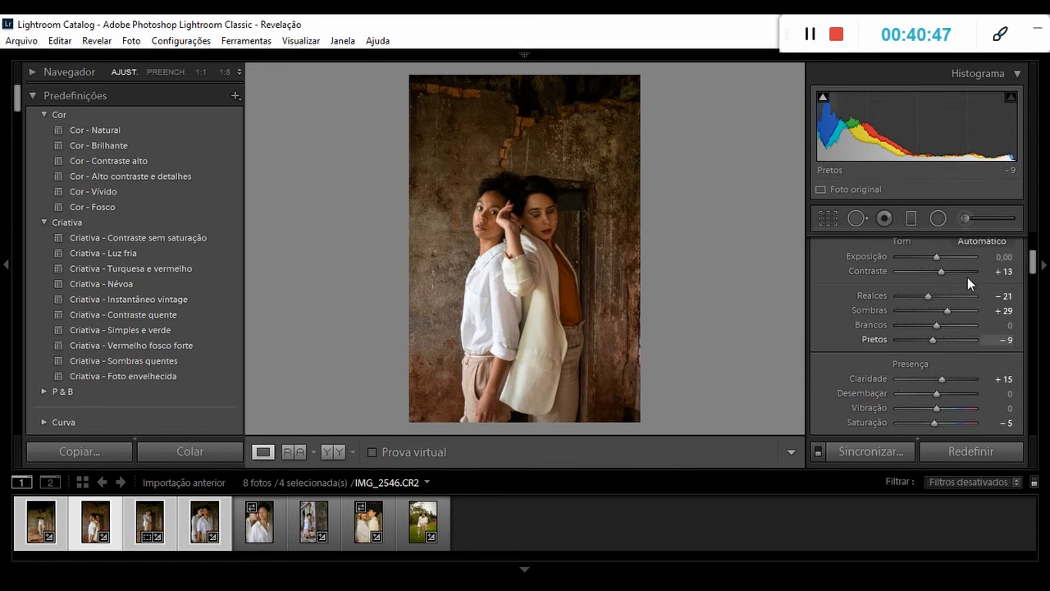
{"action": "left_click_drag", "start_coordinate": [936, 255], "coordinate": [937, 255]}
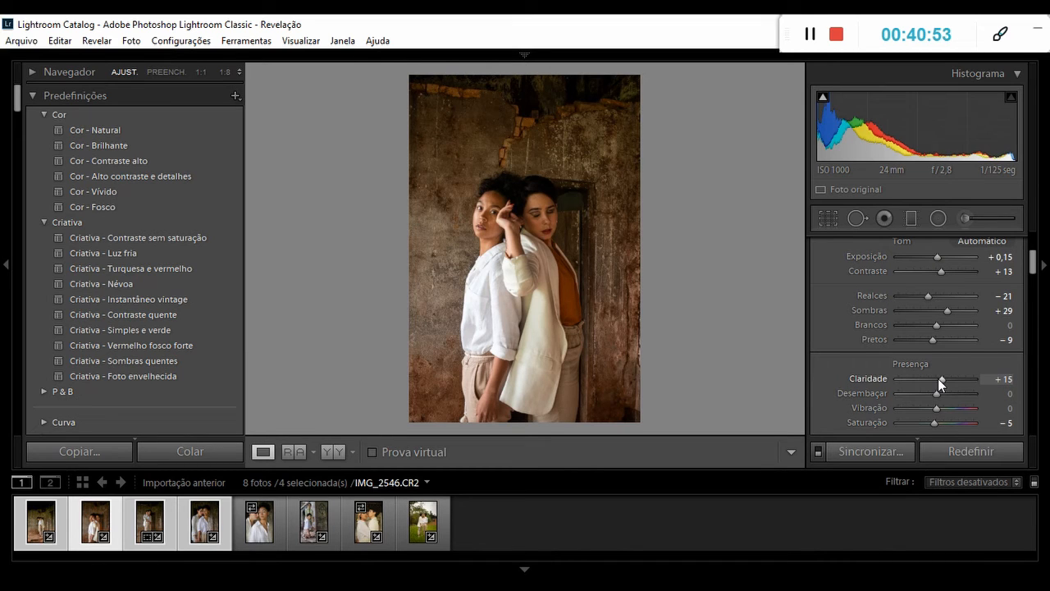
{"action": "left_click_drag", "start_coordinate": [929, 300], "coordinate": [915, 300]}
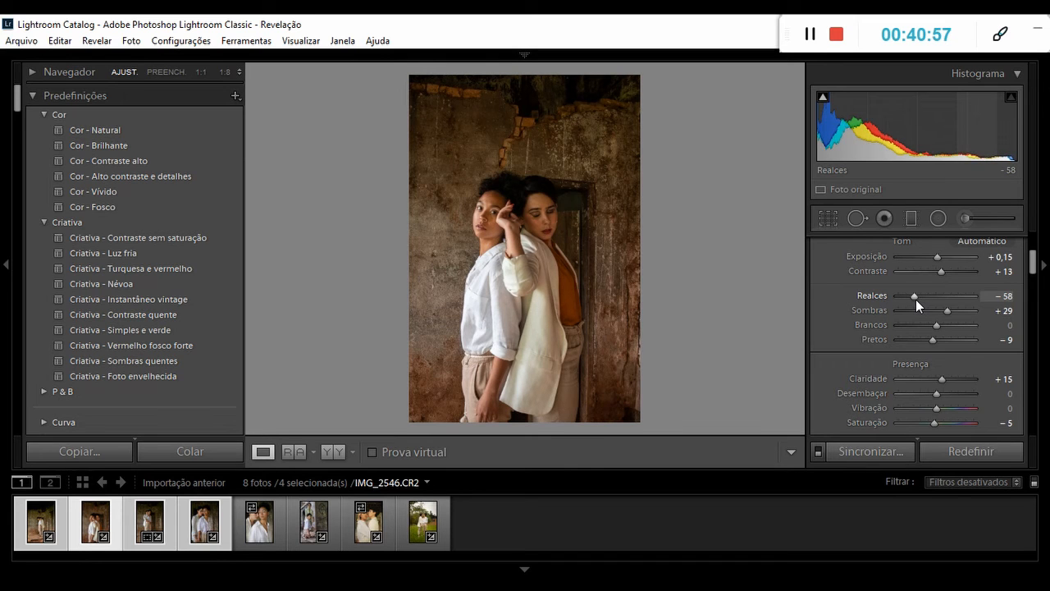
Crop IMG_2546 more tightly around the two women and compare the photo before and after.
{"action": "left_click", "coordinate": [829, 218]}
{"action": "left_click_drag", "start_coordinate": [640, 75], "coordinate": [619, 104]}
{"action": "mouse_move", "coordinate": [584, 177]}
{"action": "left_mouse_down"}
{"action": "mouse_move", "coordinate": [568, 188]}
{"action": "mouse_move", "coordinate": [569, 178]}
{"action": "left_mouse_up"}
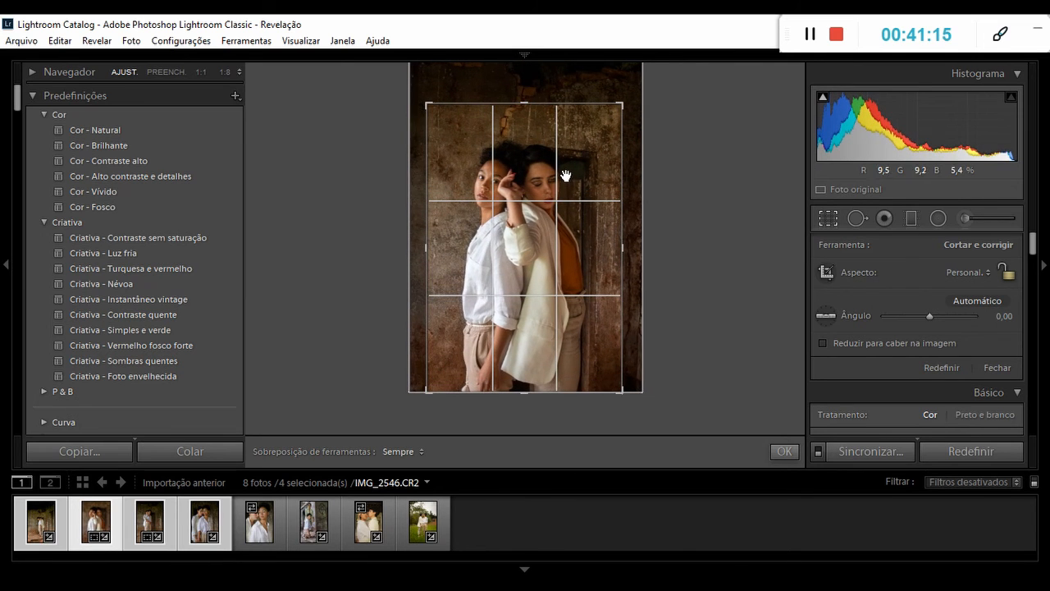
{"action": "left_click", "coordinate": [831, 219]}
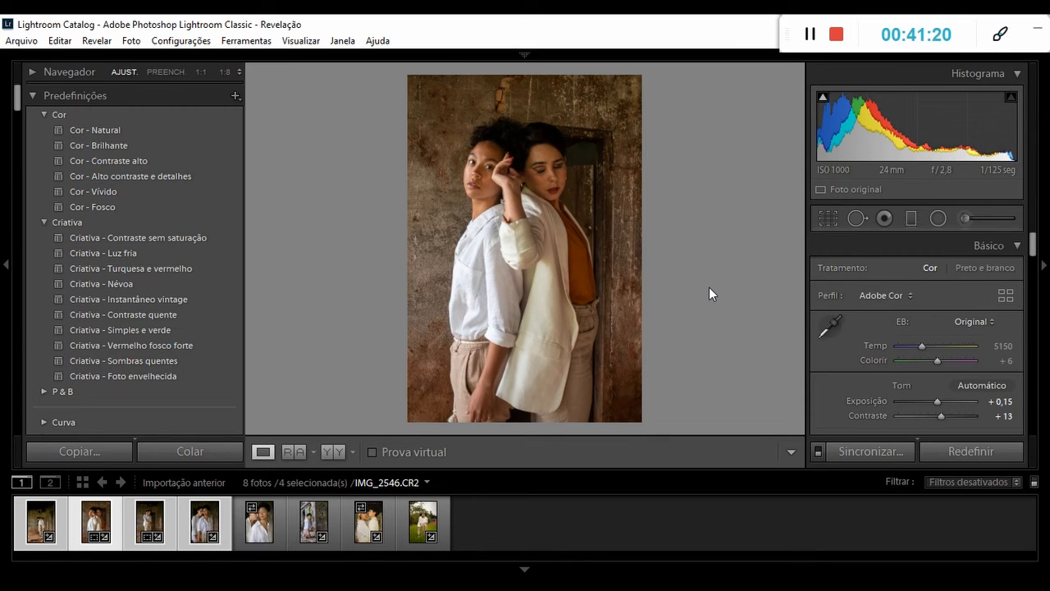
{"action": "left_click", "coordinate": [333, 456]}
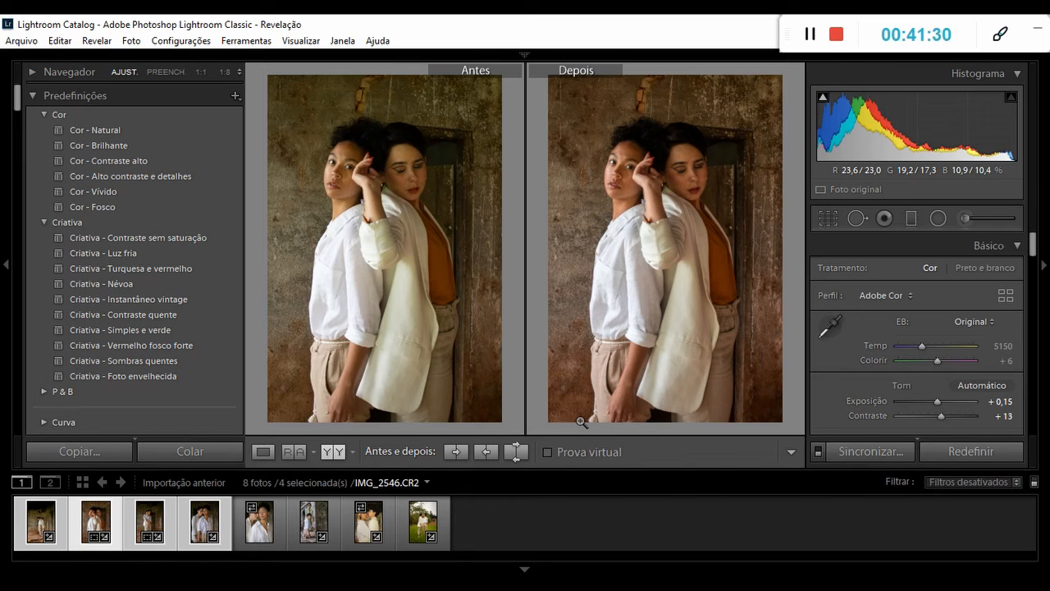
Create a develop preset named "Tom terroso" from IMG_2546's settings in the Predefinições do usuário group.
{"action": "left_click", "coordinate": [266, 454]}
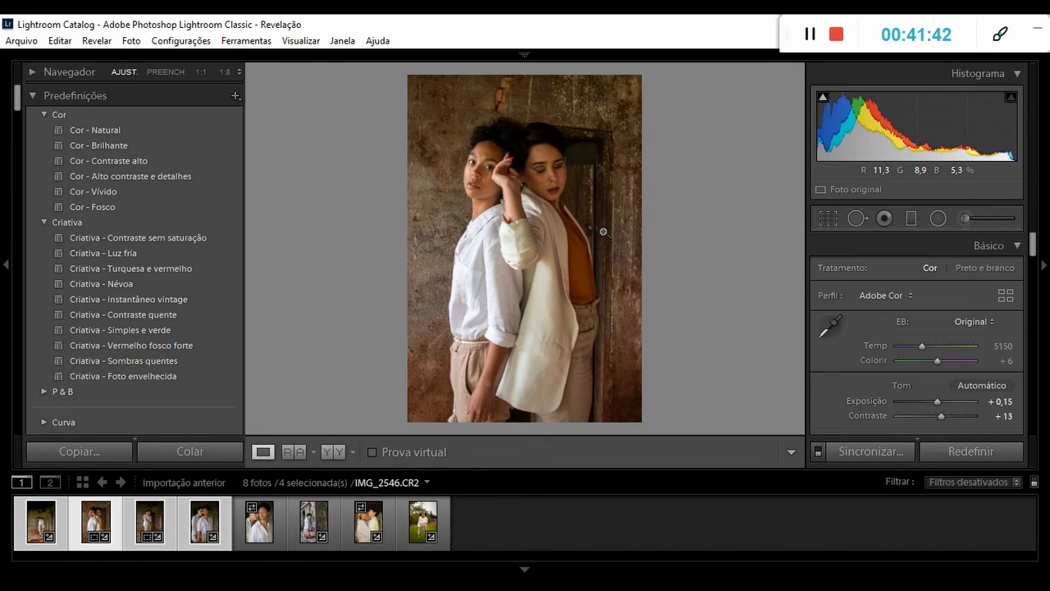
{"action": "left_click", "coordinate": [235, 95]}
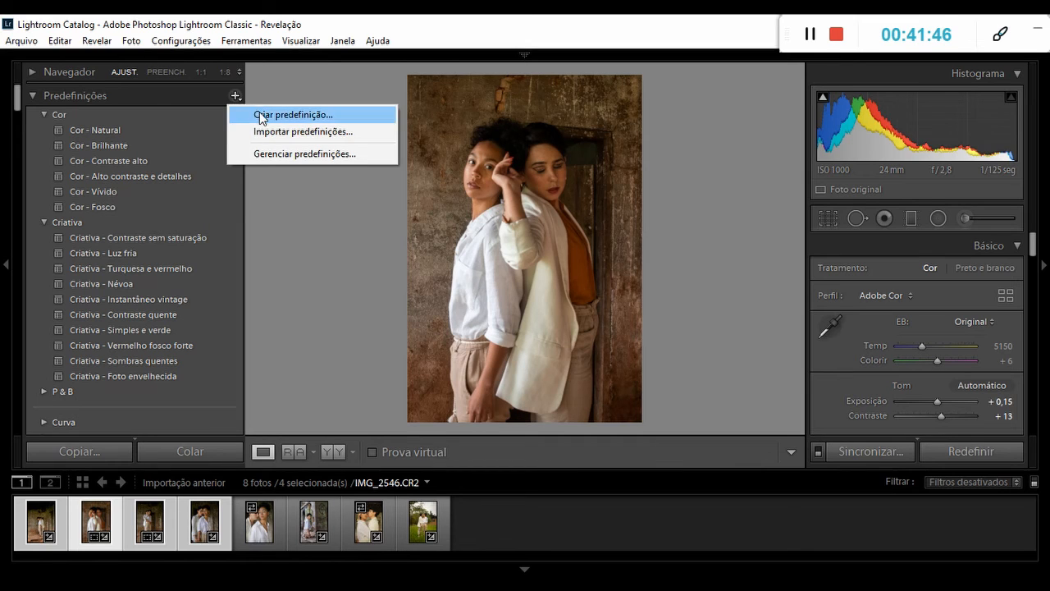
{"action": "left_click", "coordinate": [259, 113]}
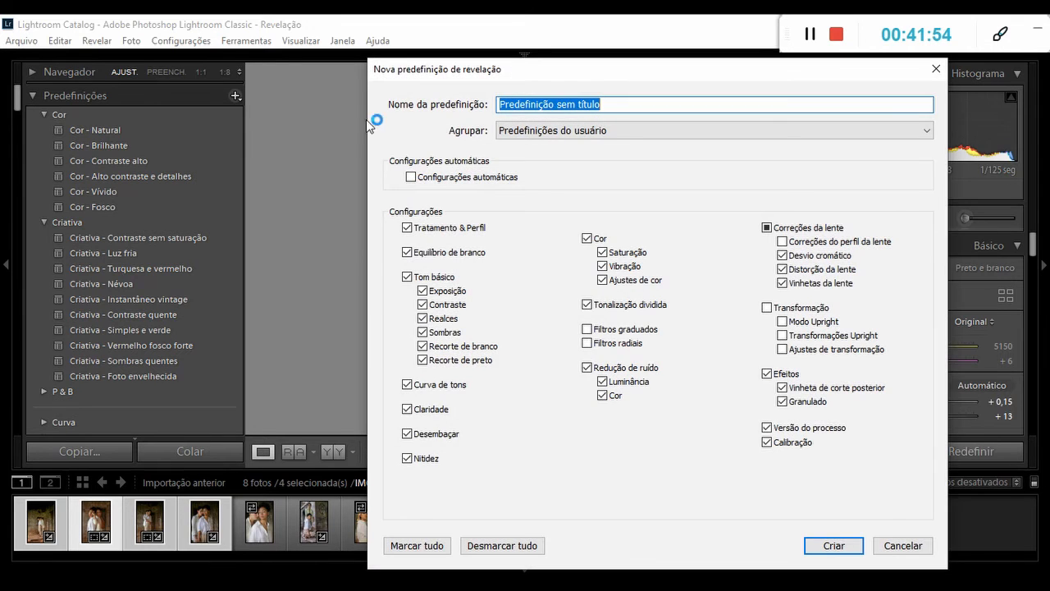
{"action": "left_click", "coordinate": [612, 104]}
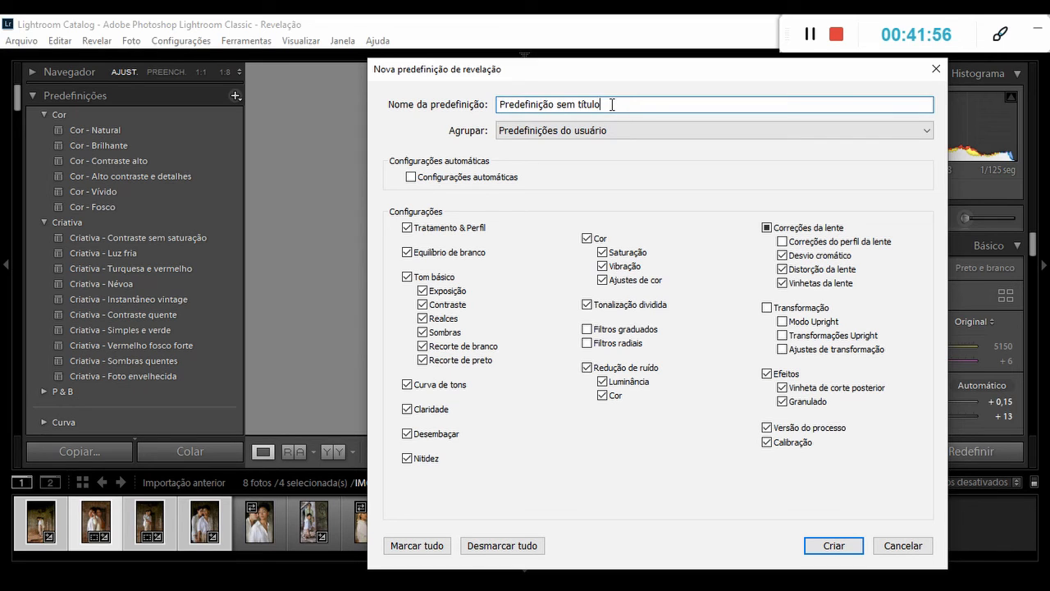
{"action": "key", "text": "BackSpace"}
{"action": "key", "text": "BackSpace"}
{"action": "key", "text": "BackSpace"}
{"action": "key", "text": "BackSpace"}
{"action": "key", "text": "BackSpace"}
{"action": "key", "text": "BackSpace"}
{"action": "key", "text": "BackSpace"}
{"action": "key", "text": "BackSpace"}
{"action": "key", "text": "BackSpace"}
{"action": "key", "text": "BackSpace"}
{"action": "key", "text": "BackSpace"}
{"action": "key", "text": "BackSpace"}
{"action": "key", "text": "BackSpace"}
{"action": "key", "text": "BackSpace"}
{"action": "key", "text": "BackSpace"}
{"action": "key", "text": "BackSpace"}
{"action": "key", "text": "BackSpace"}
{"action": "key", "text": "BackSpace"}
{"action": "key", "text": "BackSpace"}
{"action": "key", "text": "BackSpace"}
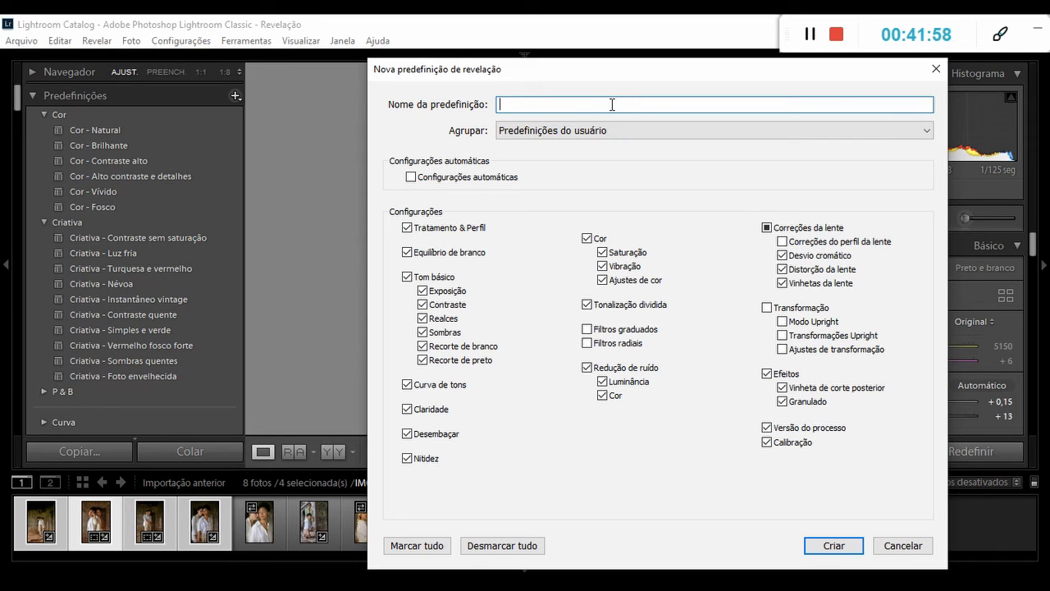
{"action": "type", "text": "Tom terroso"}
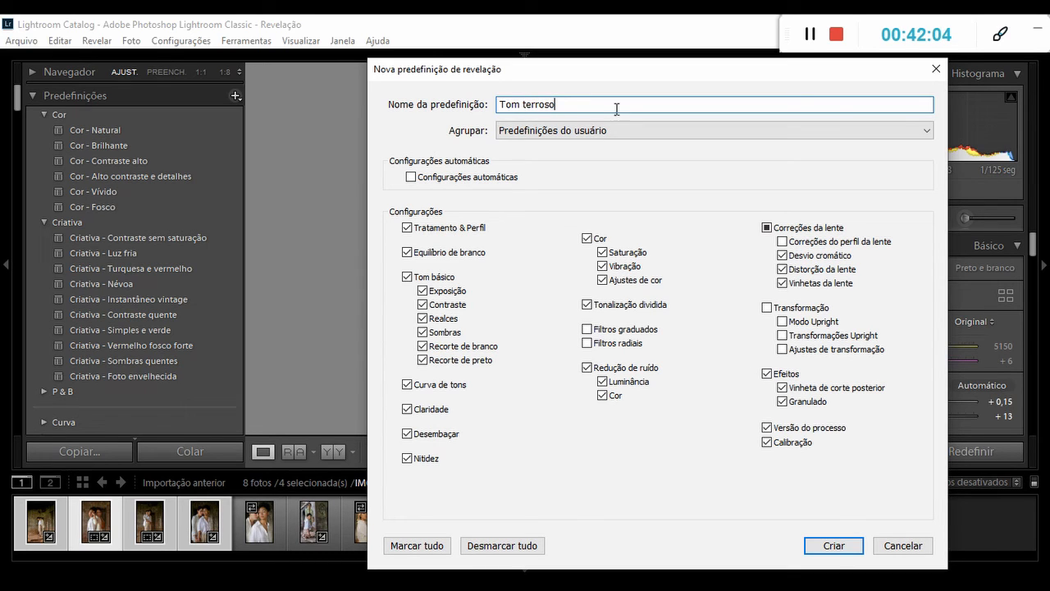
{"action": "left_click", "coordinate": [832, 547]}
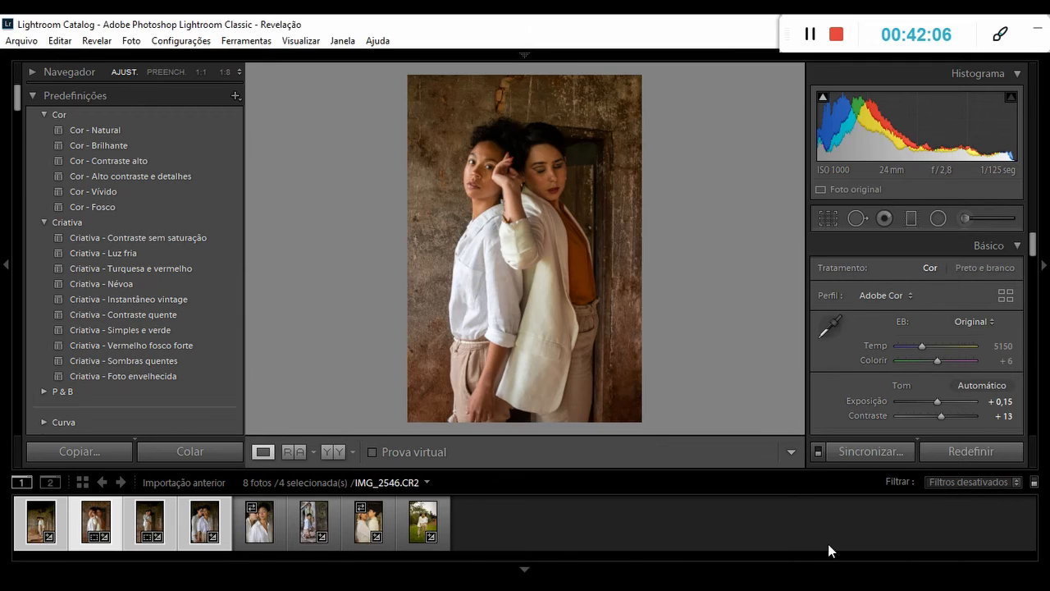
Apply the "Tom terroso" preset to IMG_2560 and compare the photo before and after.
{"action": "left_click_drag", "start_coordinate": [16, 97], "coordinate": [13, 386]}
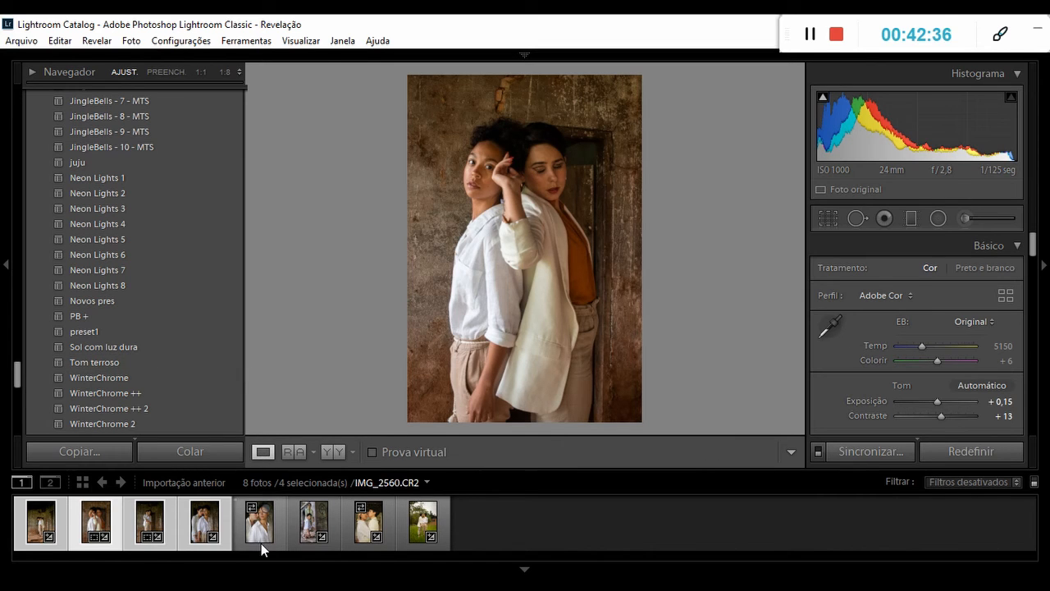
{"action": "left_click", "coordinate": [261, 543]}
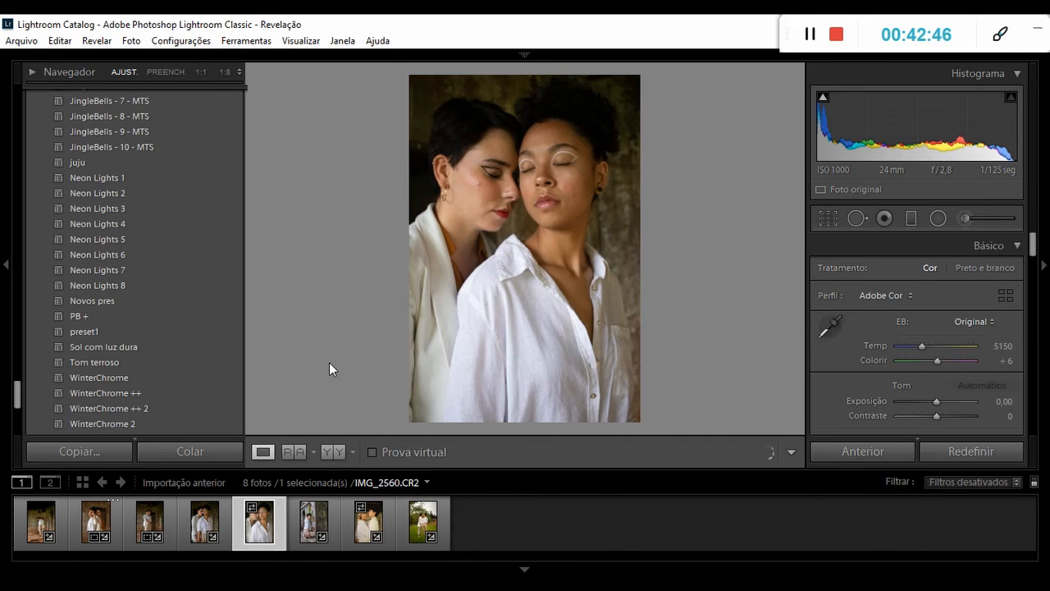
{"action": "left_click", "coordinate": [117, 361]}
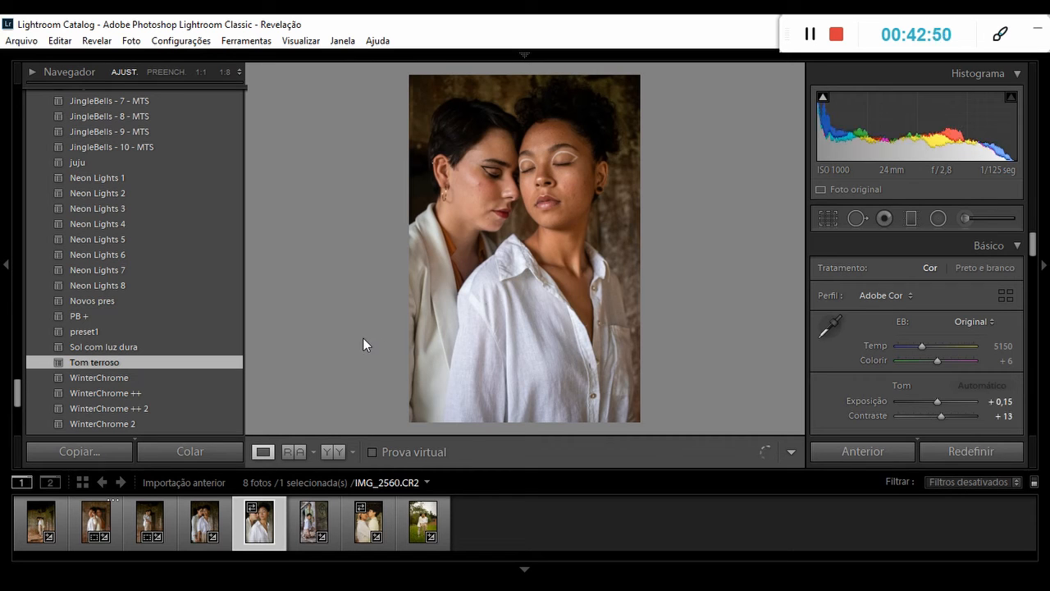
{"action": "left_click", "coordinate": [335, 452]}
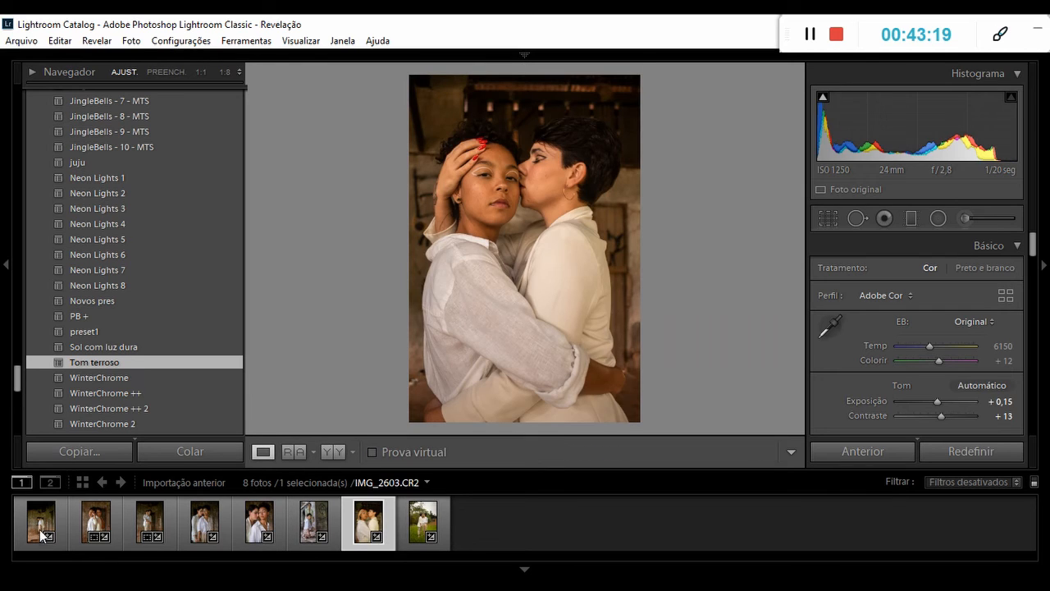
Synchronize IMG_2560's develop settings across all eight photos, leaving local adjustments and cropping out.
{"action": "left_click", "coordinate": [38, 525]}
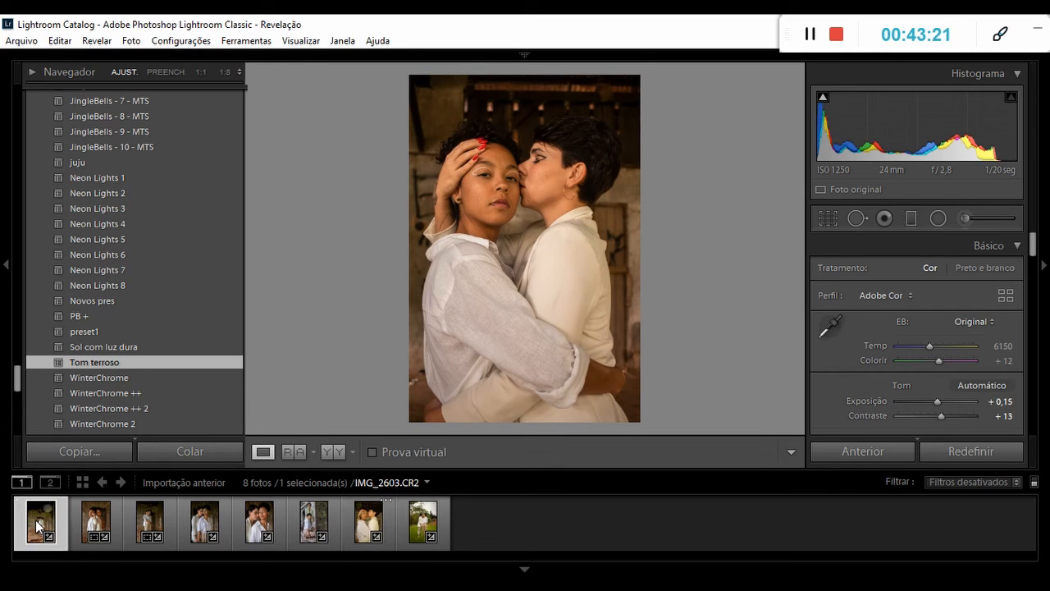
{"action": "left_click", "coordinate": [419, 533], "text": "shift"}
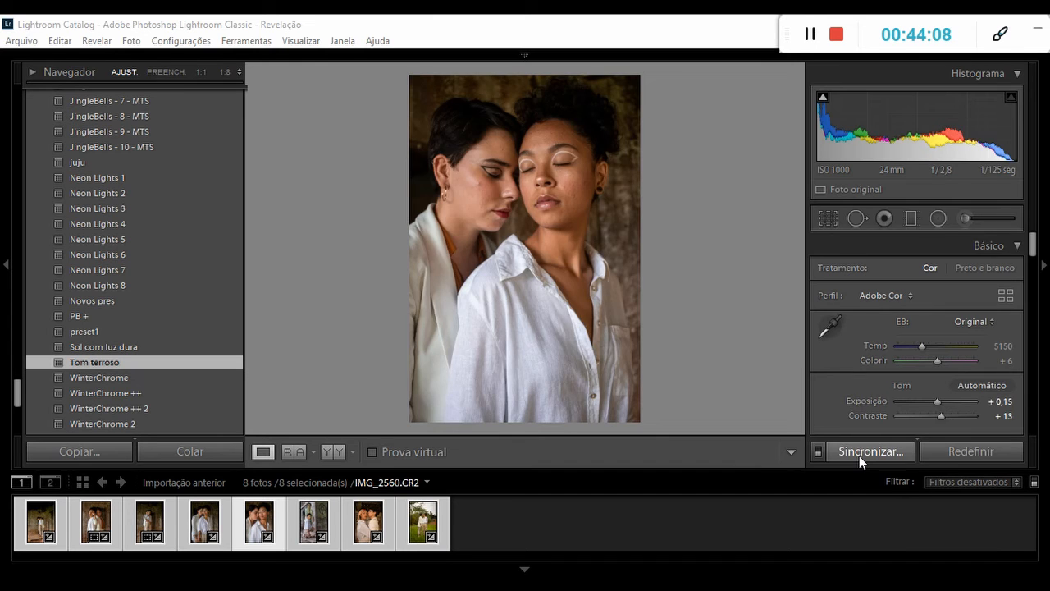
{"action": "left_click", "coordinate": [858, 455]}
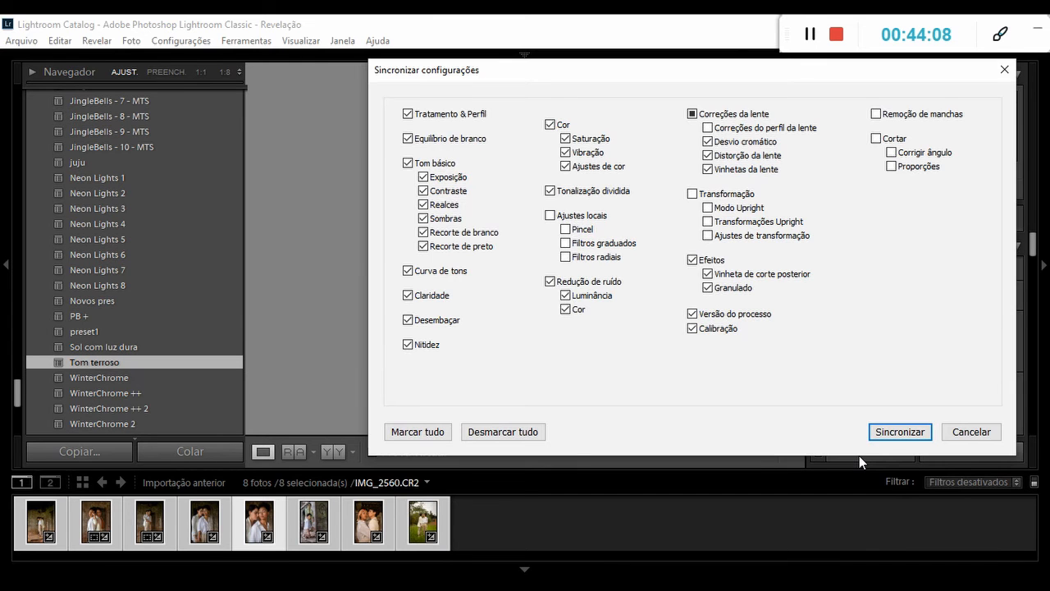
{"action": "left_click", "coordinate": [894, 433]}
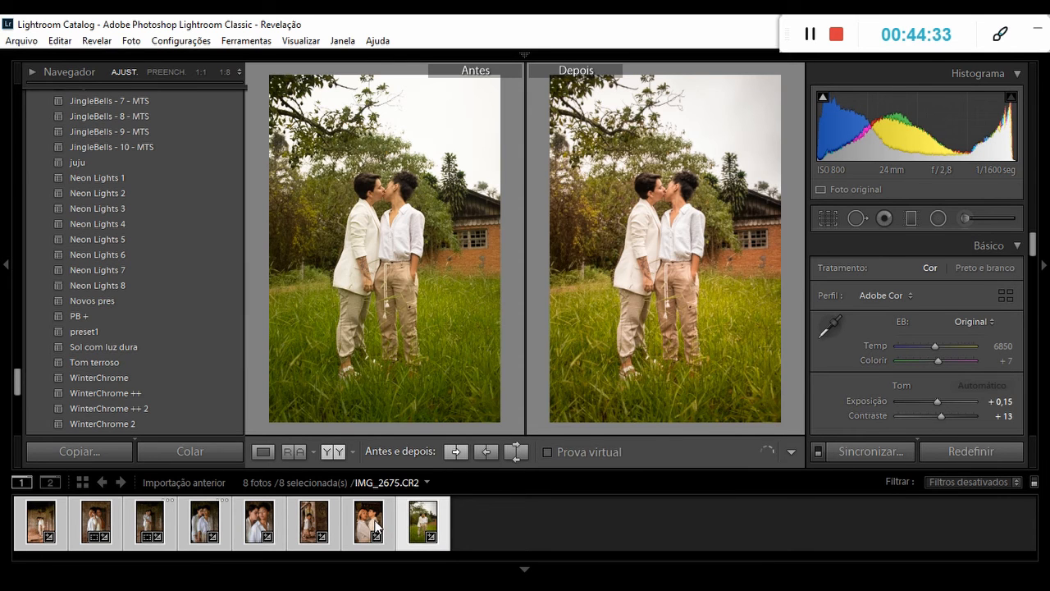
Review the before and after of IMG_2603 and IMG_2577, and keep only IMG_2577 selected.
{"action": "left_click", "coordinate": [374, 525]}
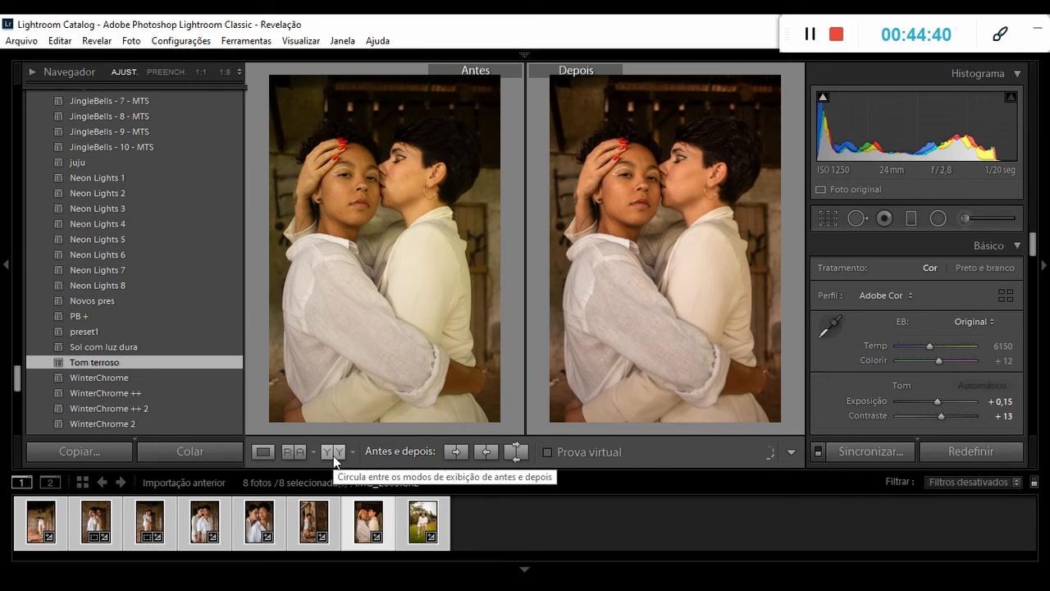
{"action": "left_click", "coordinate": [319, 525]}
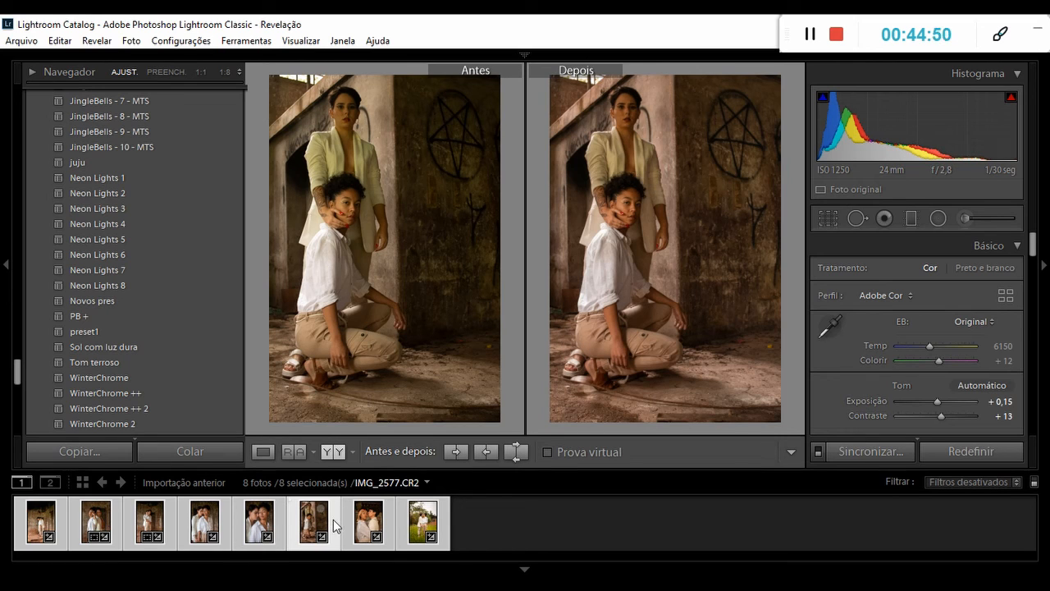
{"action": "left_click", "coordinate": [333, 520]}
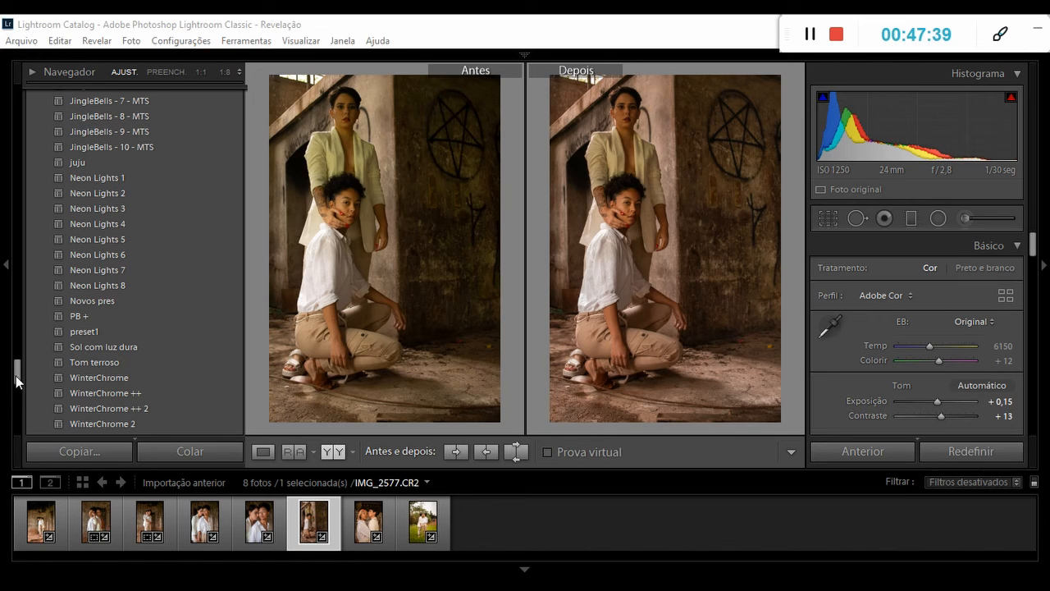
Restore IMG_2577 to its history state "Atualizar ajuste de pretos" from before the synchronization, and return to the single-photo view.
{"action": "scroll", "coordinate": [16, 398], "scroll_direction": "down", "scroll_amount": 5}
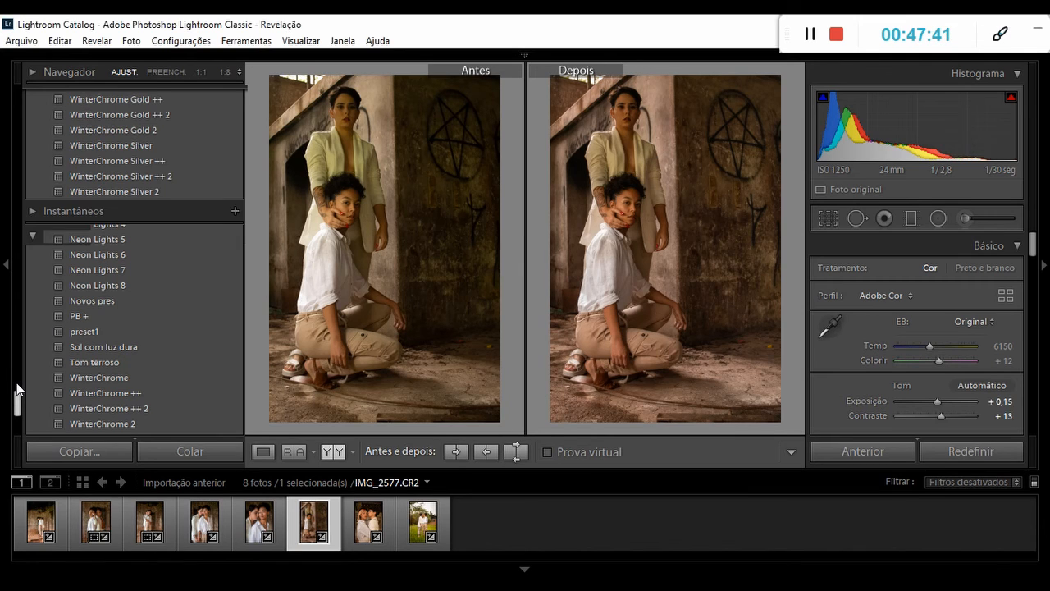
{"action": "scroll", "coordinate": [16, 386], "scroll_direction": "down", "scroll_amount": 2}
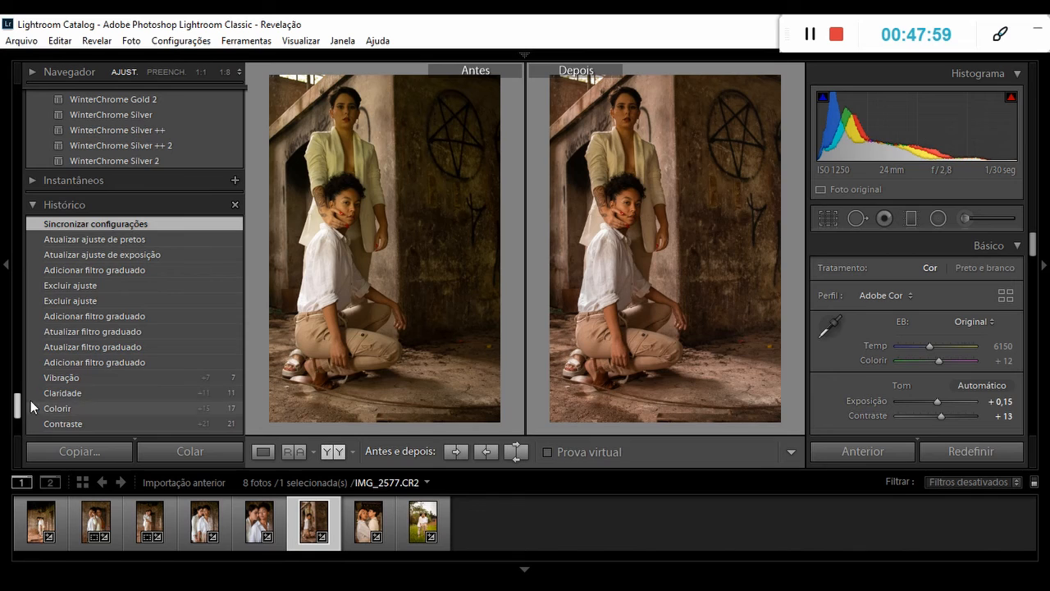
{"action": "left_click", "coordinate": [83, 238]}
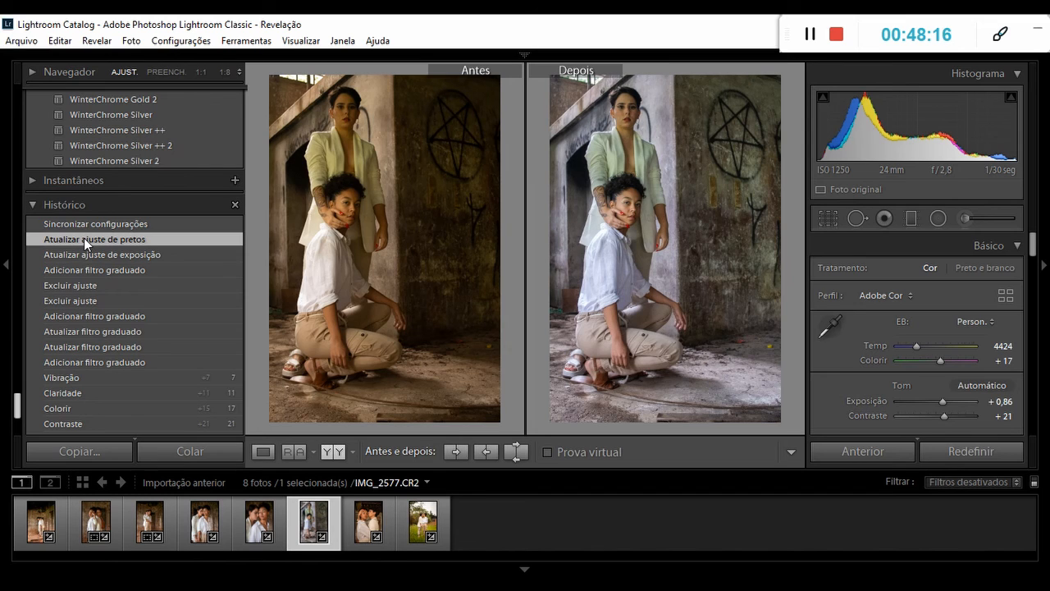
{"action": "left_click", "coordinate": [262, 451]}
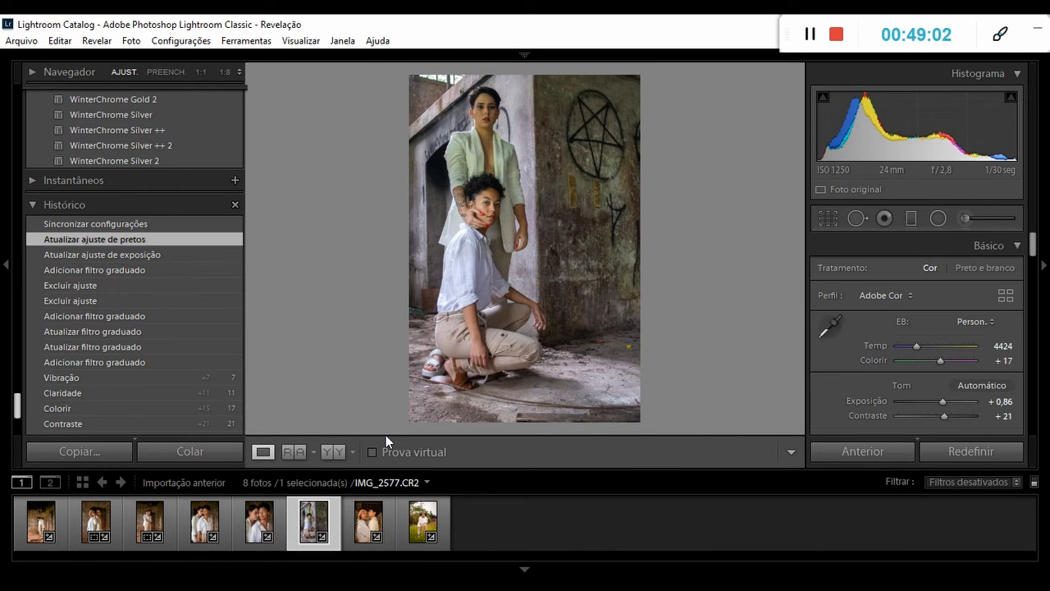
Set up an export of all eight photos to a desktop subfolder named with the couple's first names.
{"action": "key", "text": "ctrl+a"}
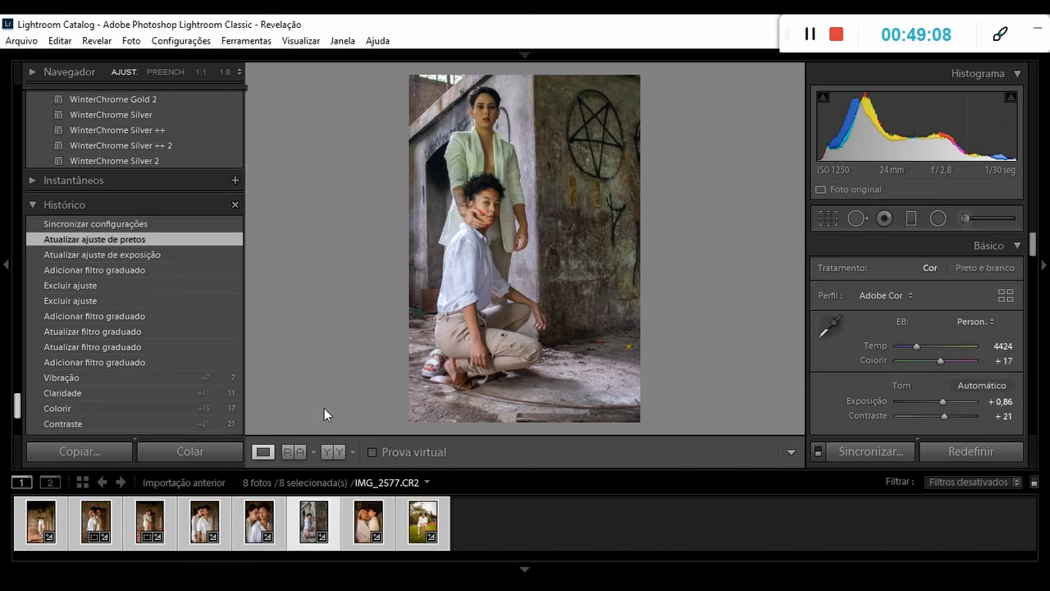
{"action": "left_click", "coordinate": [27, 43]}
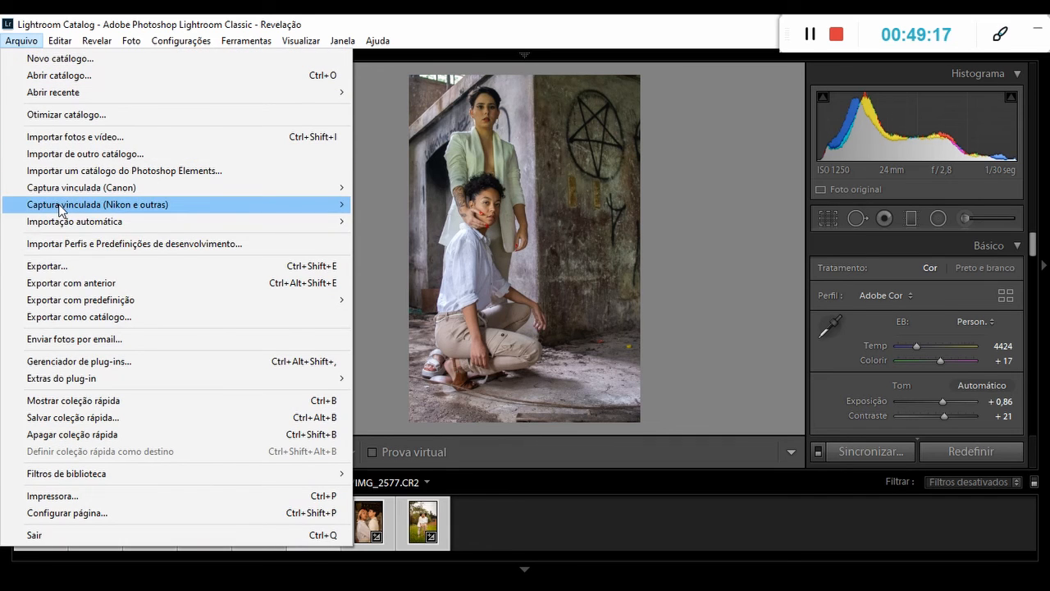
{"action": "left_click", "coordinate": [56, 267]}
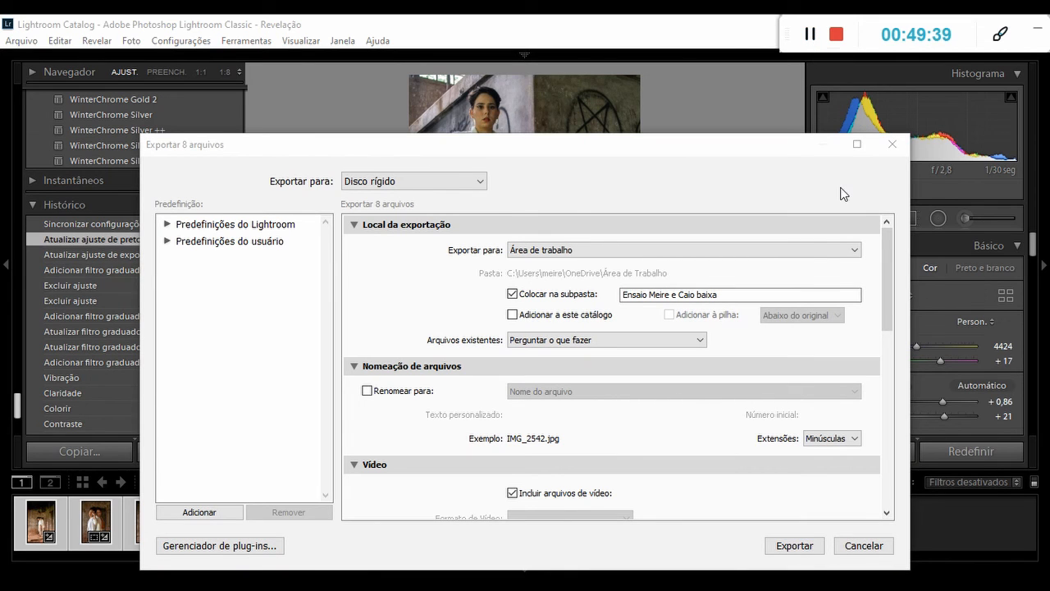
{"action": "left_click", "coordinate": [830, 294]}
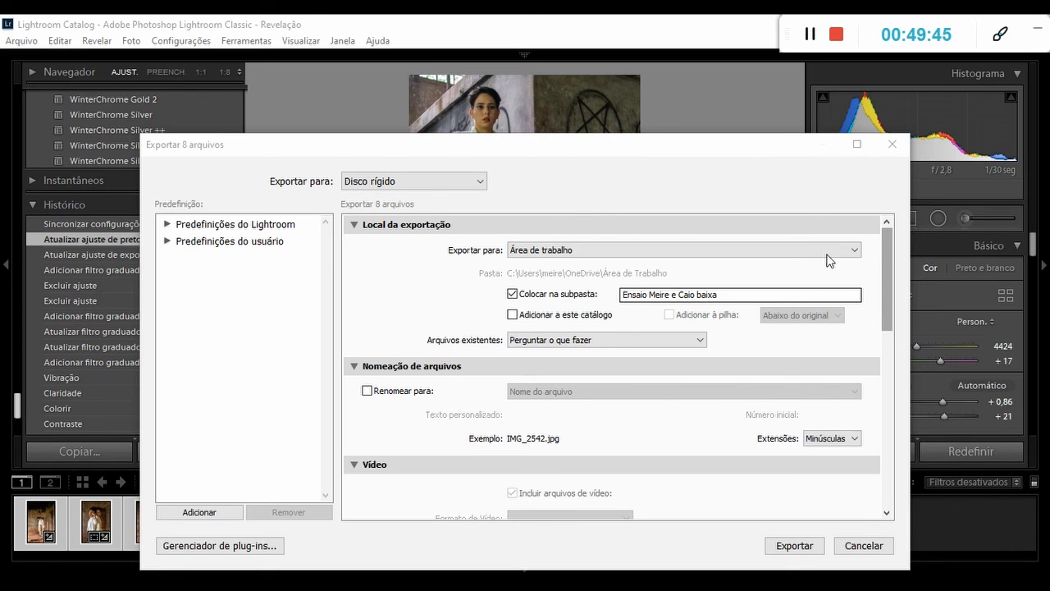
{"action": "triple_click", "coordinate": [743, 297]}
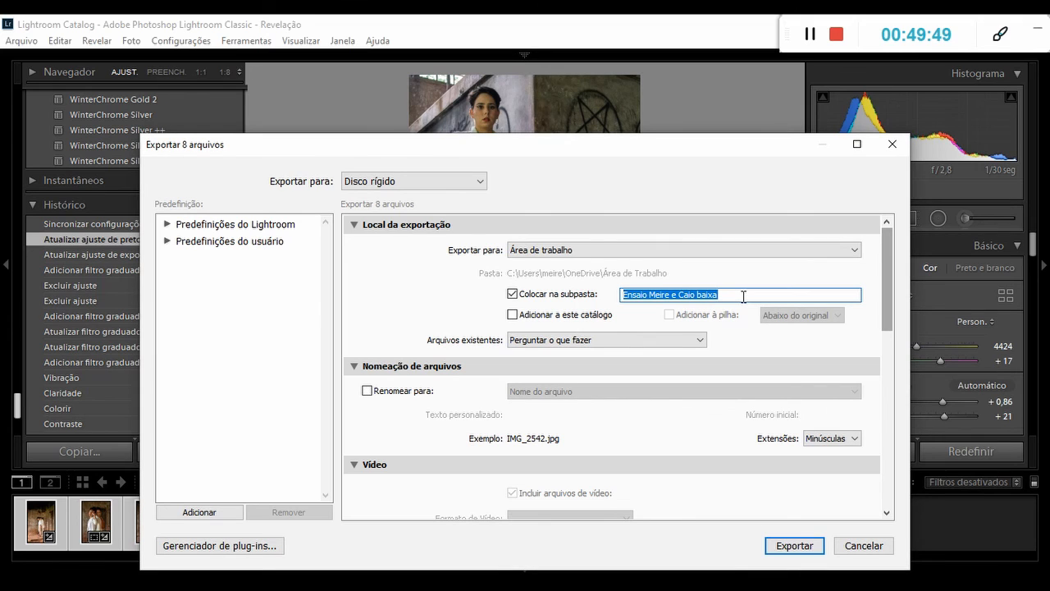
{"action": "key", "text": "BackSpace"}
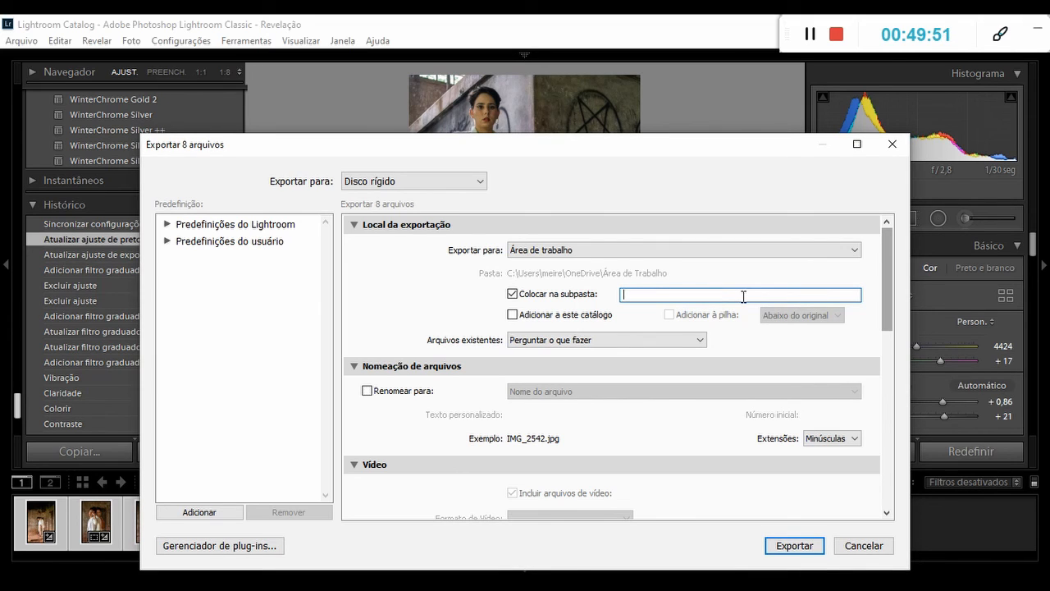
{"action": "type", "text": "Karina e Milena"}
Try an export resolution of 300 pixels per inch and restore it to 72.
{"action": "left_click_drag", "start_coordinate": [883, 313], "coordinate": [886, 435]}
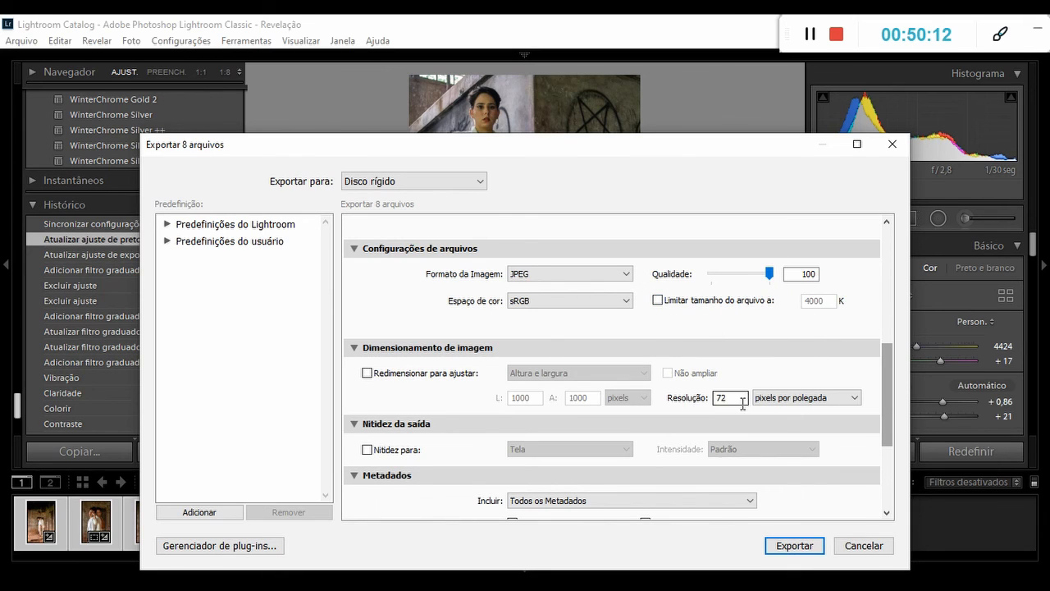
{"action": "mouse_move", "coordinate": [887, 382]}
{"action": "left_mouse_down"}
{"action": "mouse_move", "coordinate": [886, 403]}
{"action": "mouse_move", "coordinate": [884, 395]}
{"action": "left_mouse_up"}
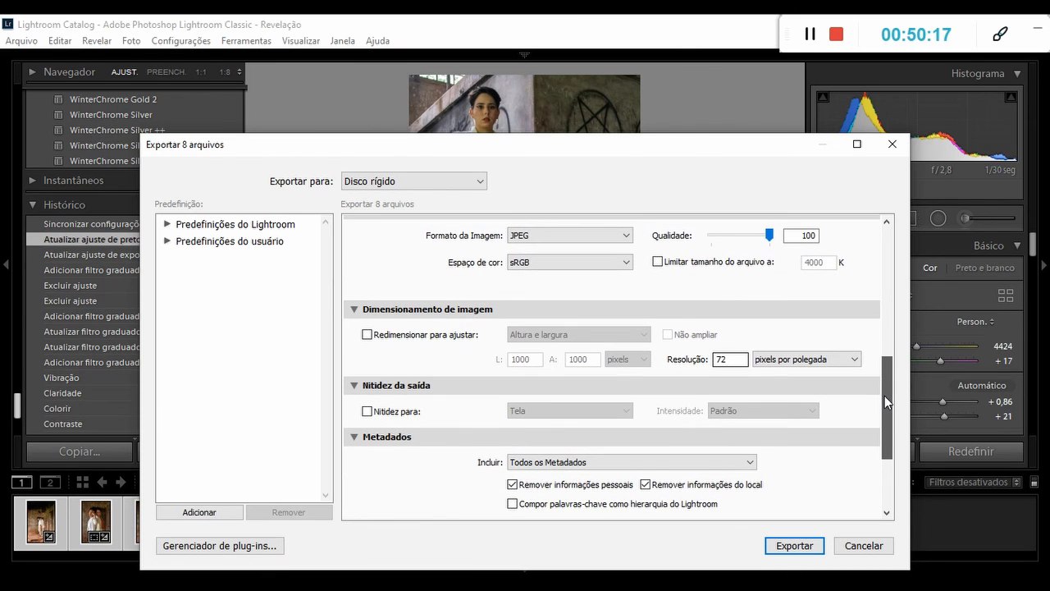
{"action": "double_click", "coordinate": [737, 360]}
{"action": "type", "text": "300"}
{"action": "key", "text": "BackSpace"}
{"action": "key", "text": "BackSpace"}
{"action": "key", "text": "BackSpace"}
{"action": "type", "text": "72"}
Append "em baixa" to the export subfolder's name.
{"action": "left_click_drag", "start_coordinate": [887, 396], "coordinate": [891, 257]}
{"action": "left_click", "coordinate": [801, 294]}
{"action": "left_click", "coordinate": [800, 294]}
{"action": "type", "text": "em baixa"}
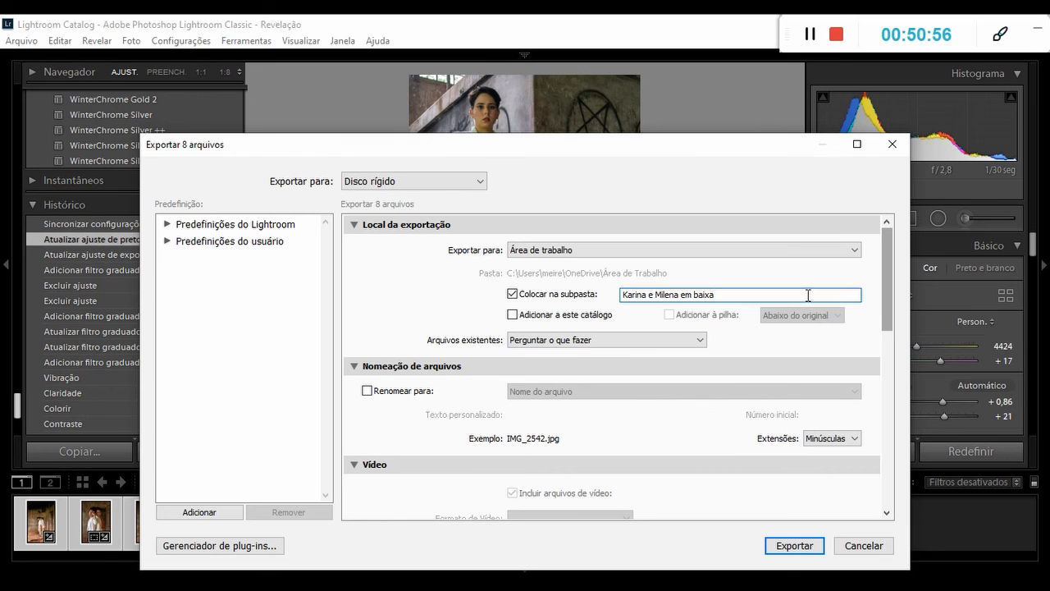
Enable output sharpening for the export and open its choice of target medium.
{"action": "left_click_drag", "start_coordinate": [890, 253], "coordinate": [889, 441]}
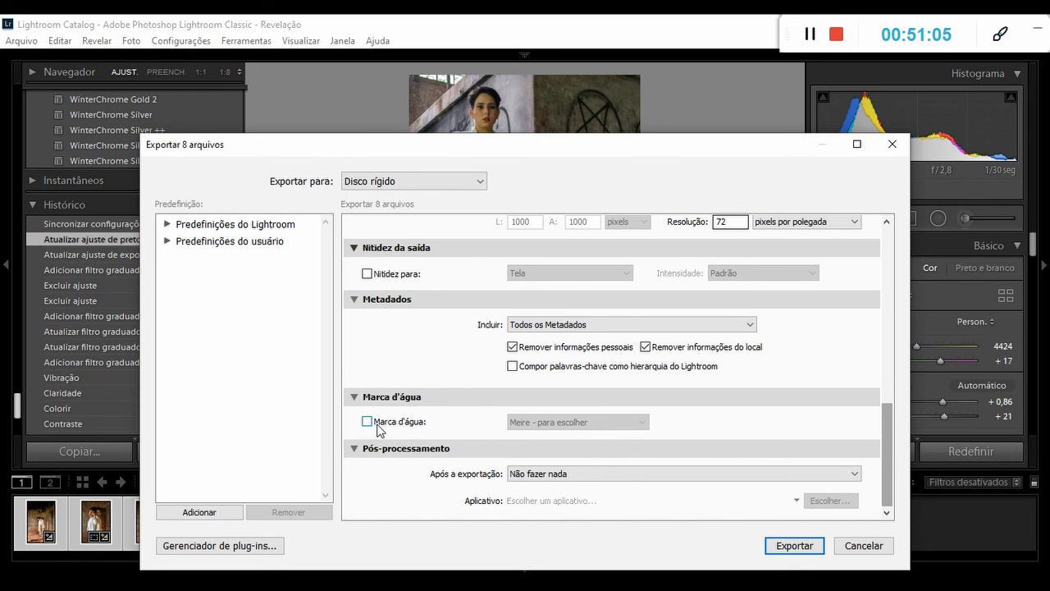
{"action": "left_click", "coordinate": [367, 273]}
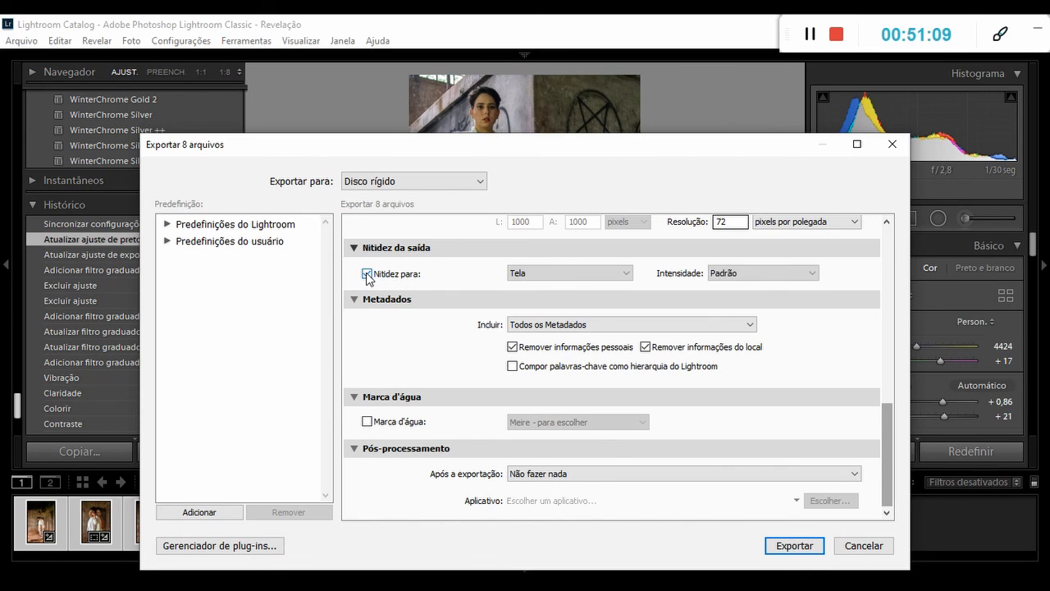
{"action": "left_click", "coordinate": [622, 274]}
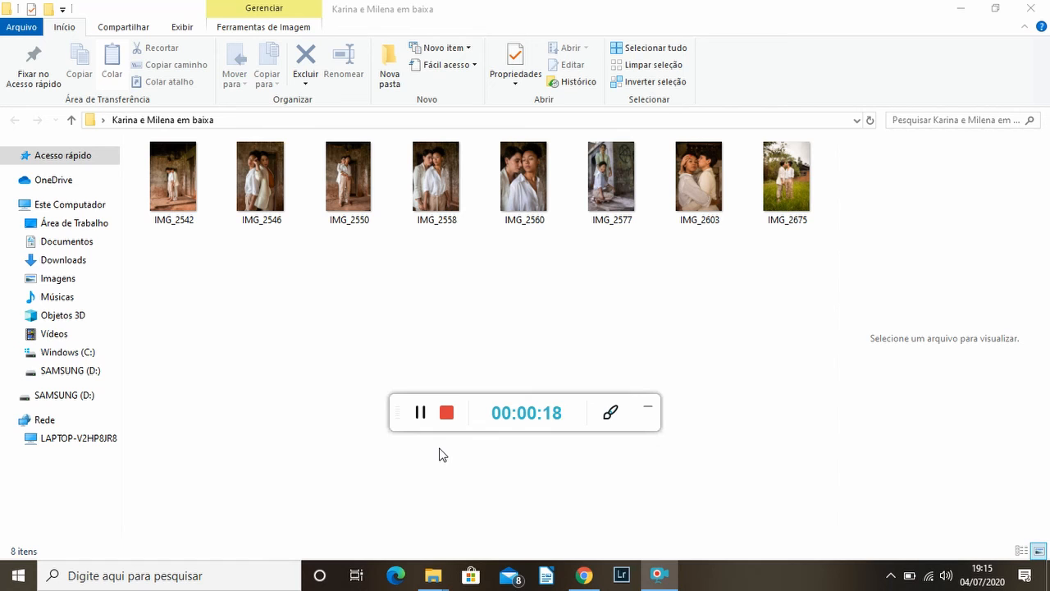
Open the exported IMG_2542 from the output folder in the Fotos viewer to check the exported photos.
{"action": "left_click", "coordinate": [176, 197]}
{"action": "double_click", "coordinate": [176, 197]}
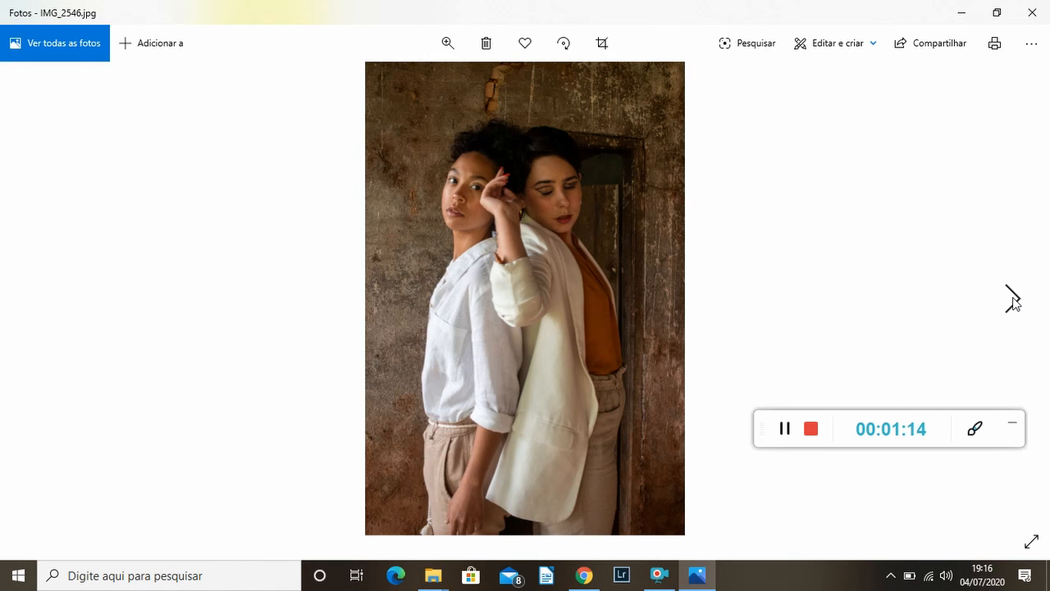
Review the remaining exported low-resolution photos one by one, from IMG_2550 through IMG_2675.
{"action": "left_click", "coordinate": [1012, 300]}
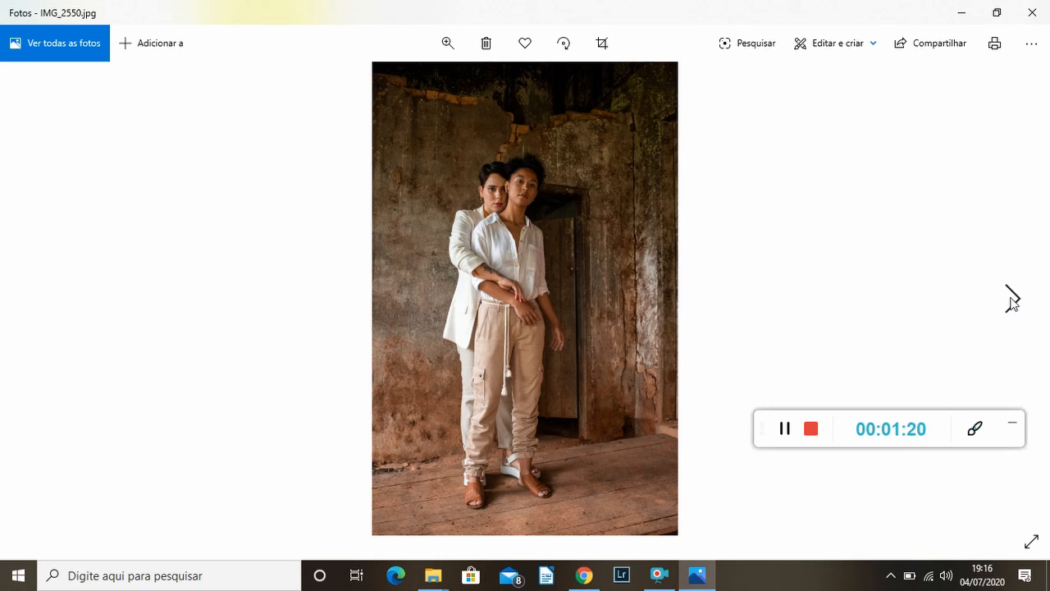
{"action": "left_click", "coordinate": [1012, 301]}
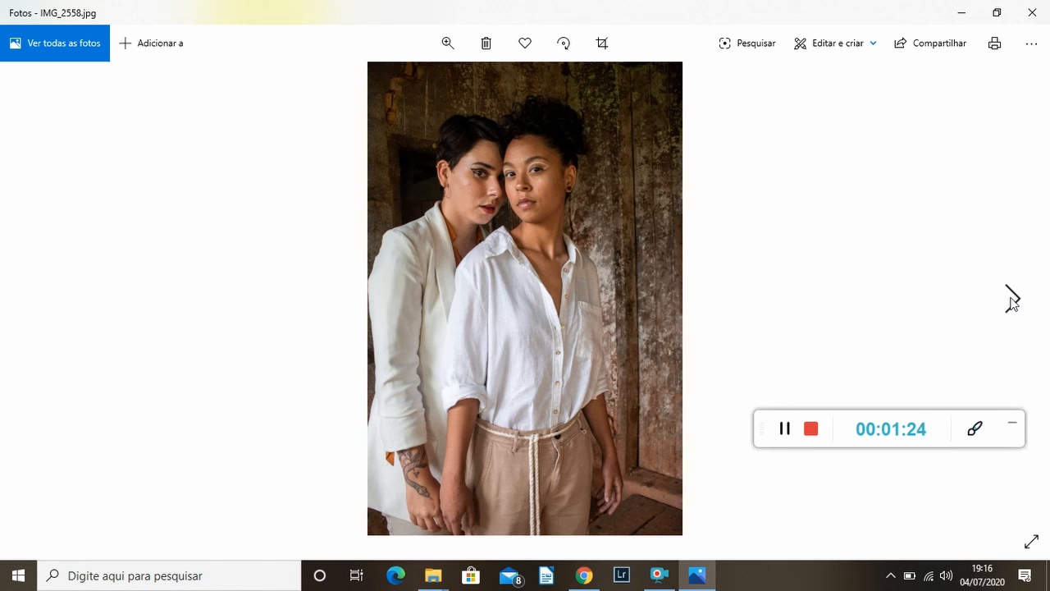
{"action": "left_click", "coordinate": [1012, 301]}
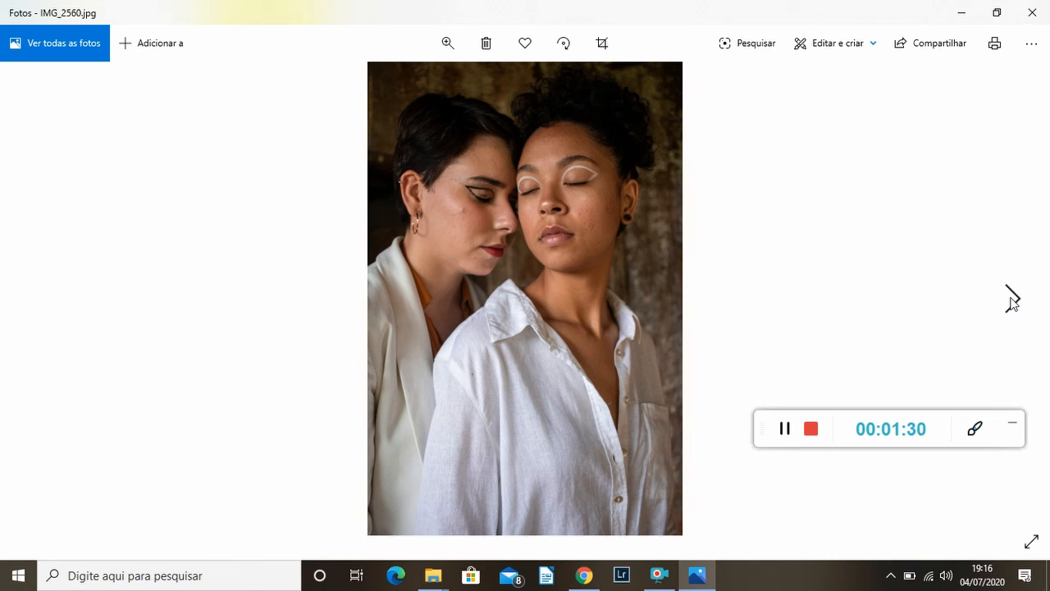
{"action": "left_click", "coordinate": [1012, 303]}
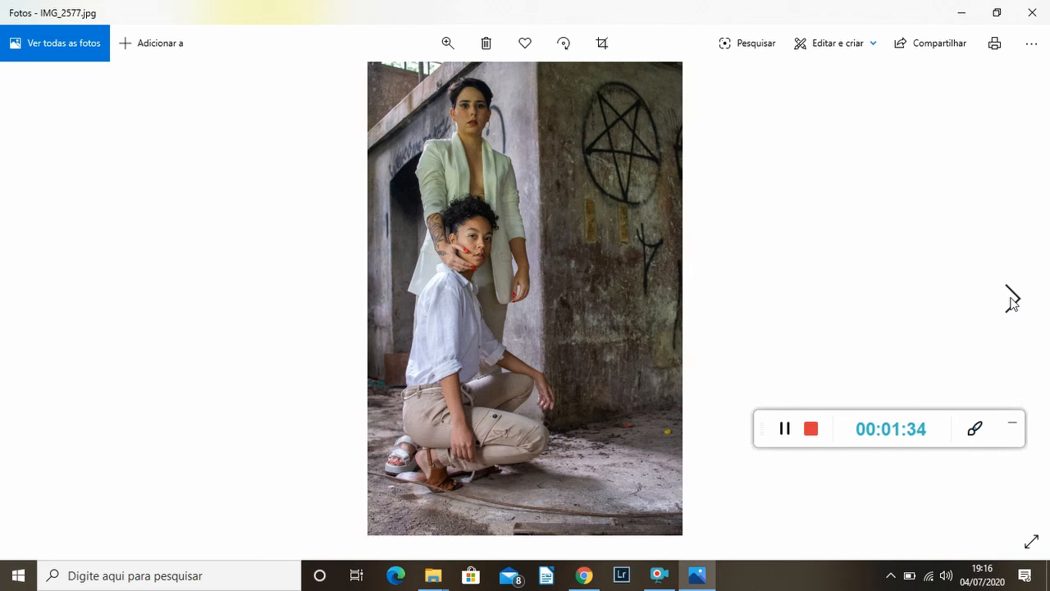
{"action": "left_click", "coordinate": [1012, 300]}
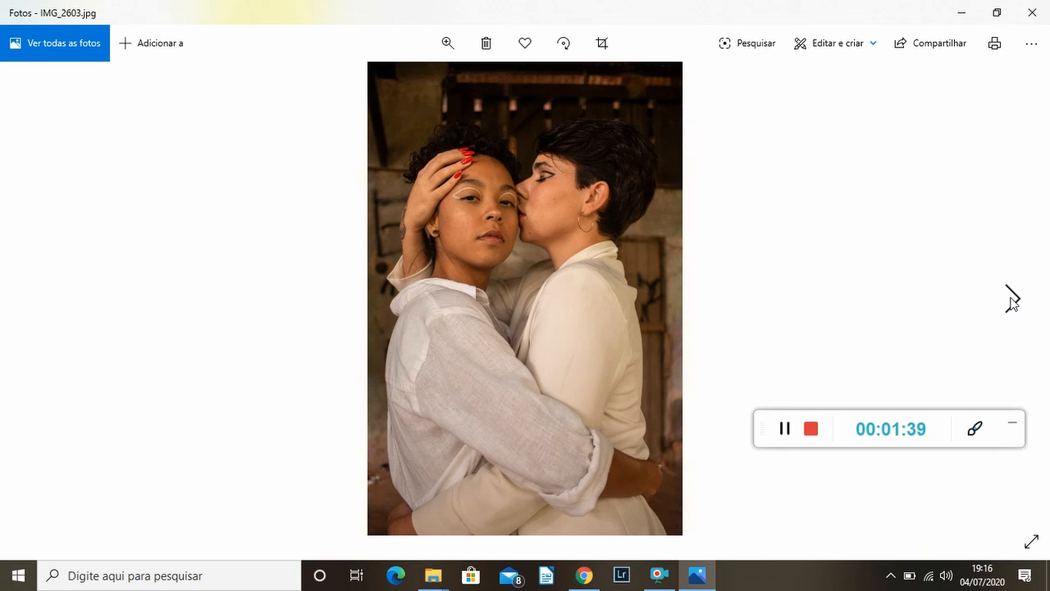
{"action": "left_click", "coordinate": [1012, 299]}
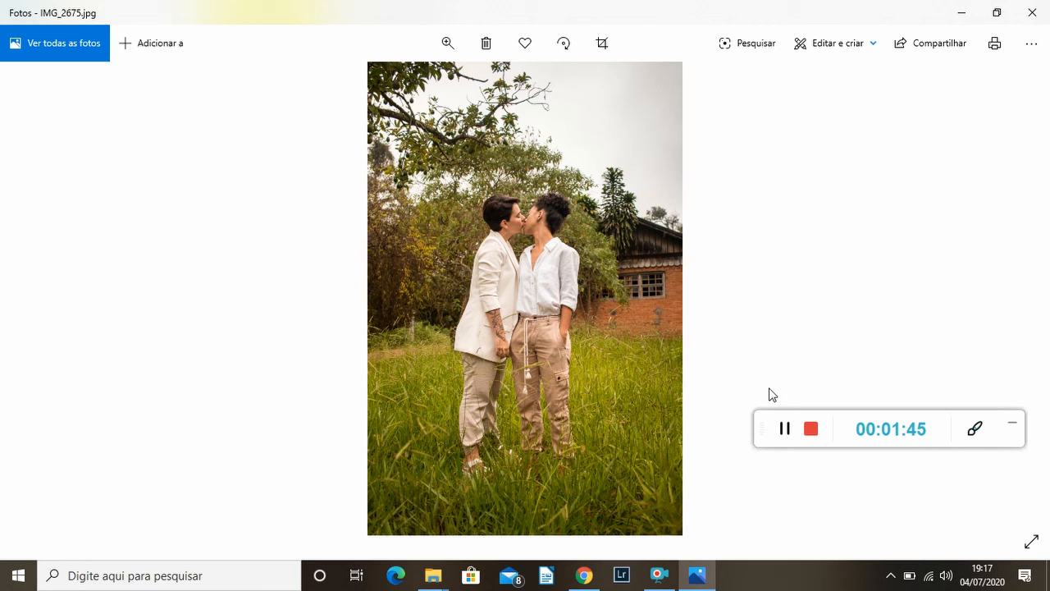
Switch to the "tratadas final" folder in File Explorer and open its IMG_2542 in the Fotos viewer.
{"action": "left_click", "coordinate": [434, 580]}
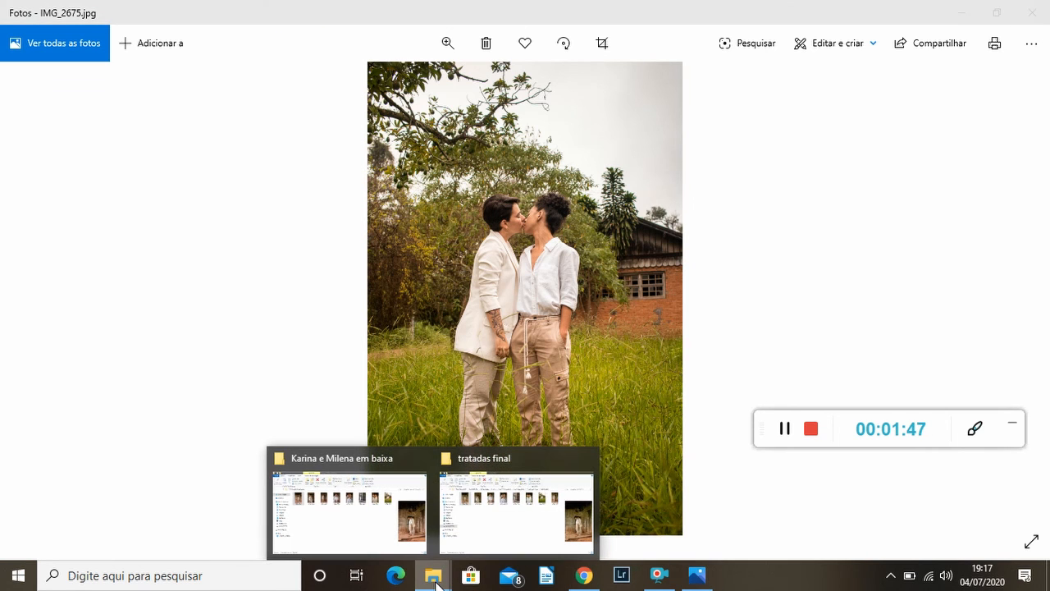
{"action": "mouse_move", "coordinate": [354, 544]}
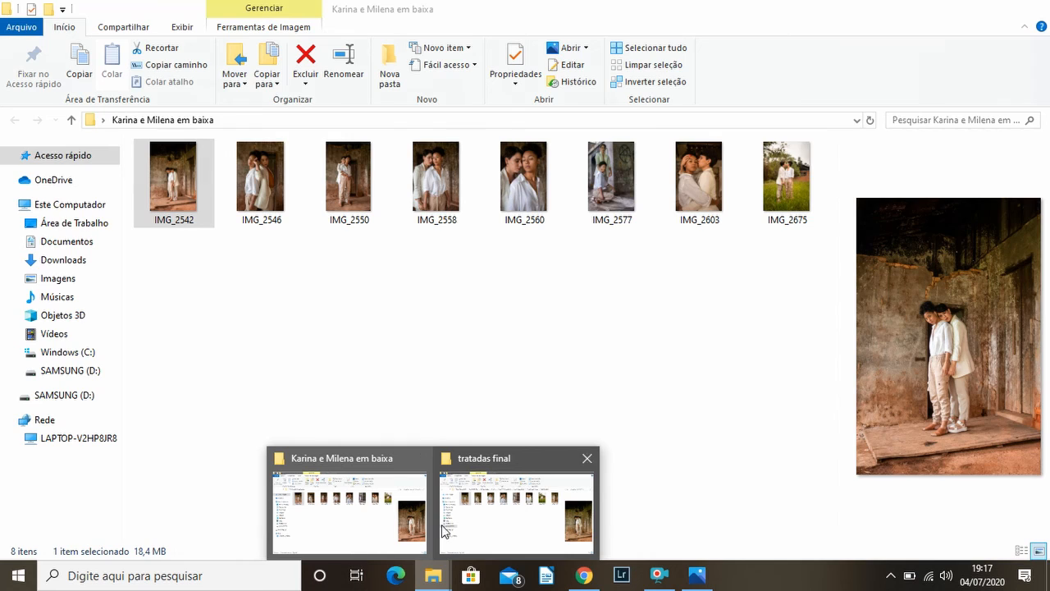
{"action": "left_click", "coordinate": [469, 532]}
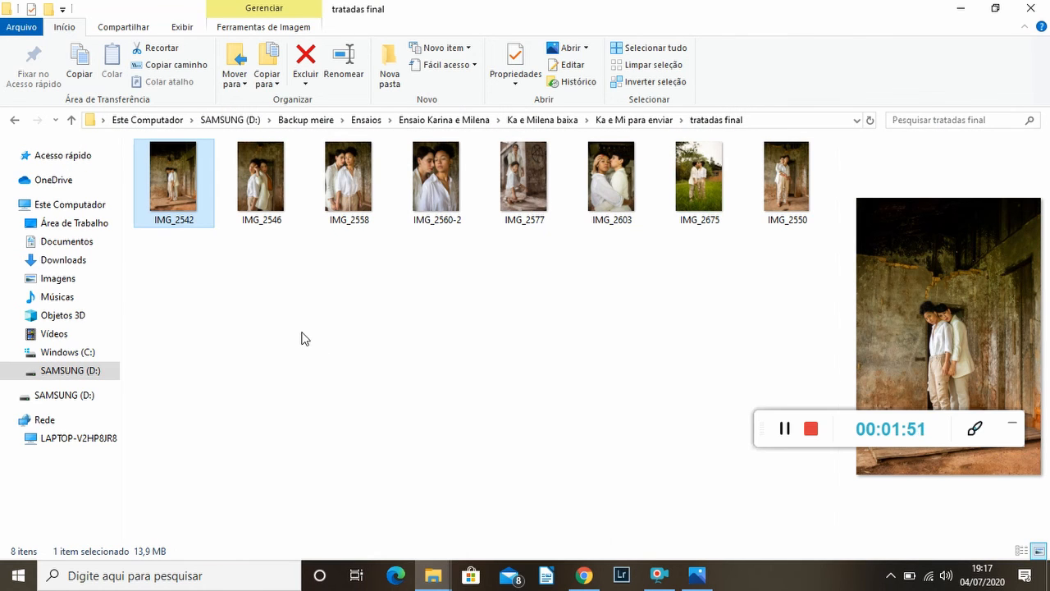
{"action": "double_click", "coordinate": [154, 155]}
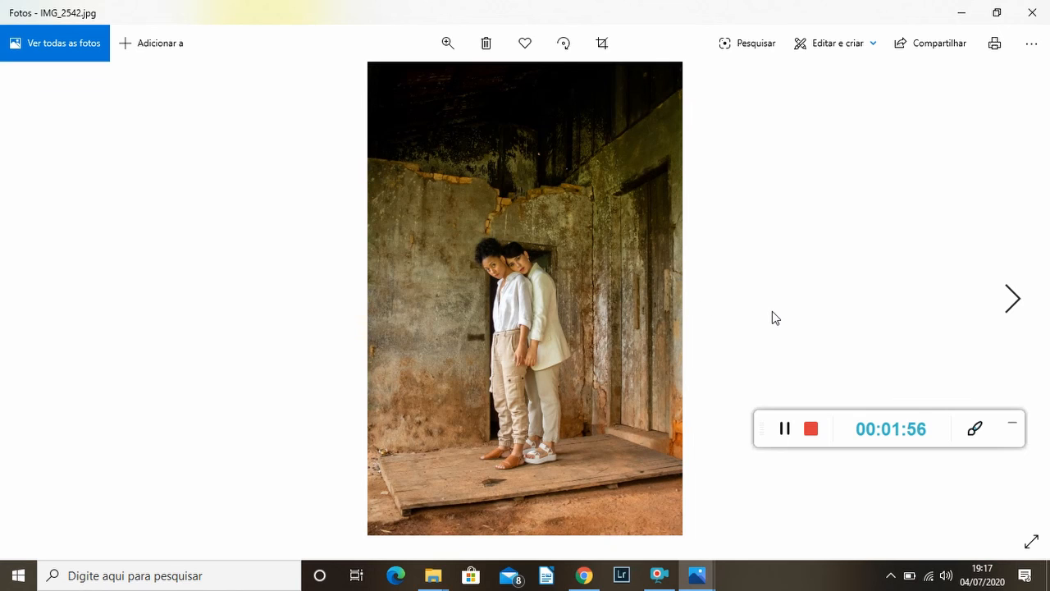
Look through the final treated photos one by one, from IMG_2546 through IMG_2603, for comparison with the exported set.
{"action": "left_click", "coordinate": [1012, 300]}
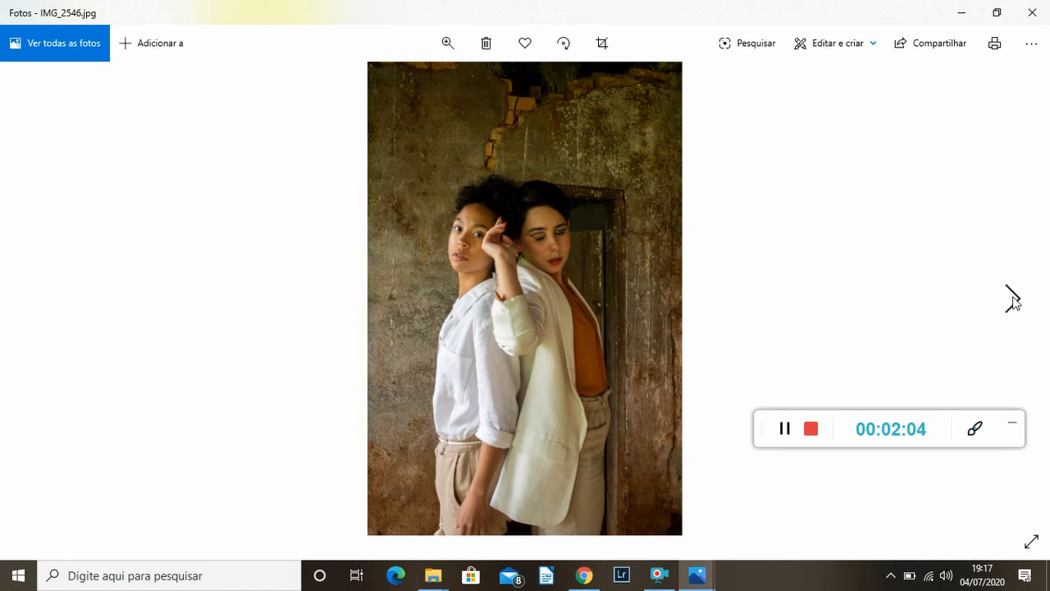
{"action": "left_click", "coordinate": [1012, 300]}
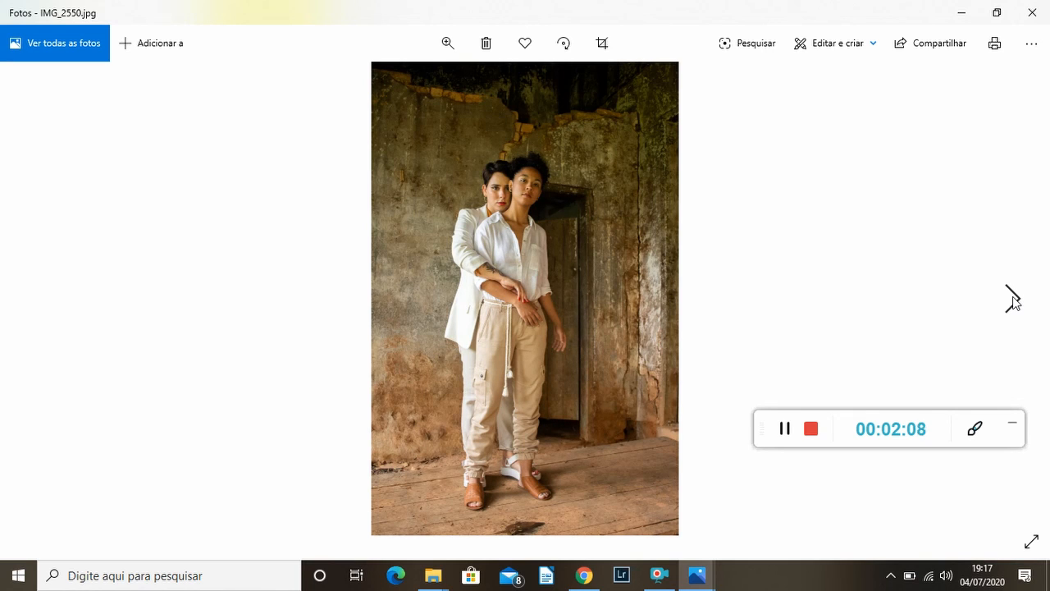
{"action": "left_click", "coordinate": [1012, 300]}
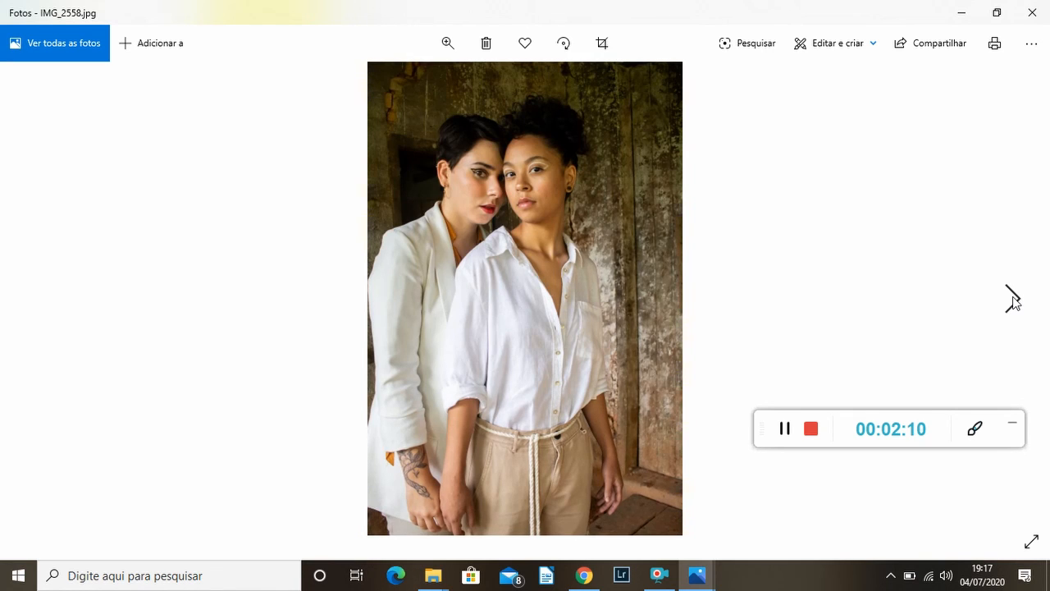
{"action": "left_click", "coordinate": [1012, 300]}
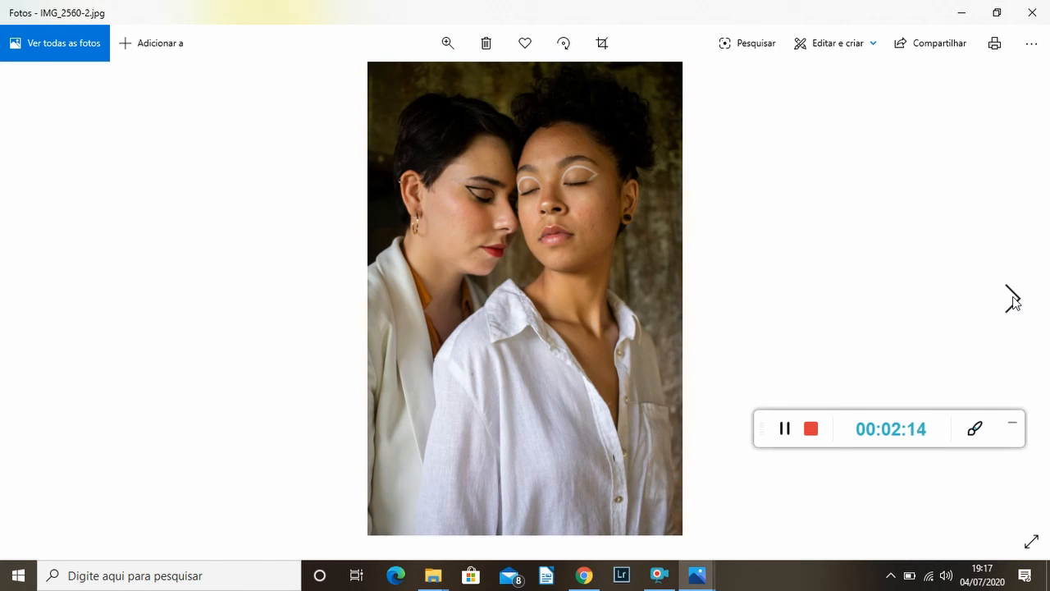
{"action": "left_click", "coordinate": [1012, 300]}
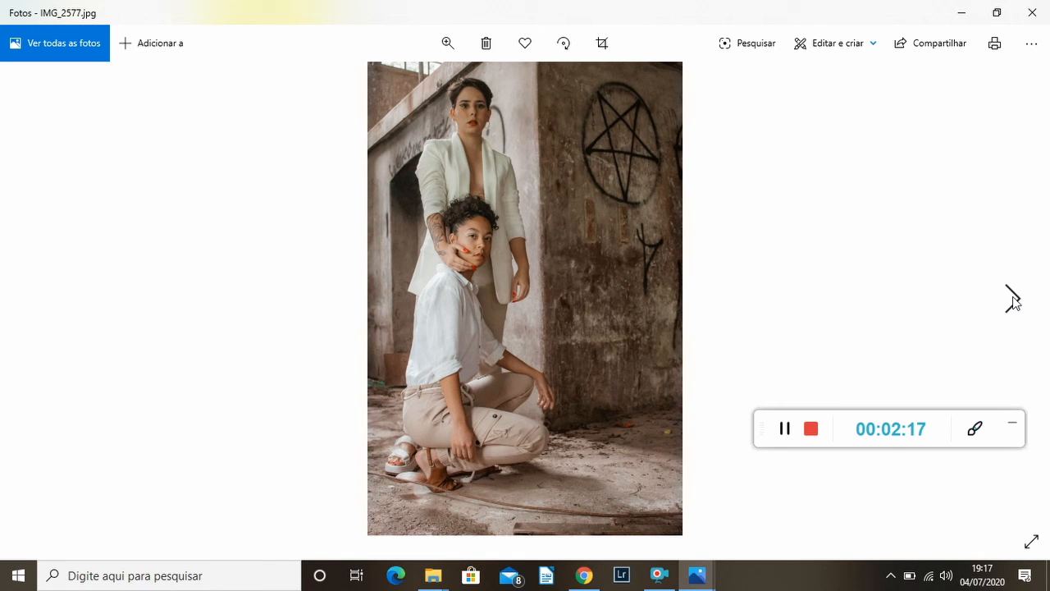
{"action": "left_click", "coordinate": [1012, 300]}
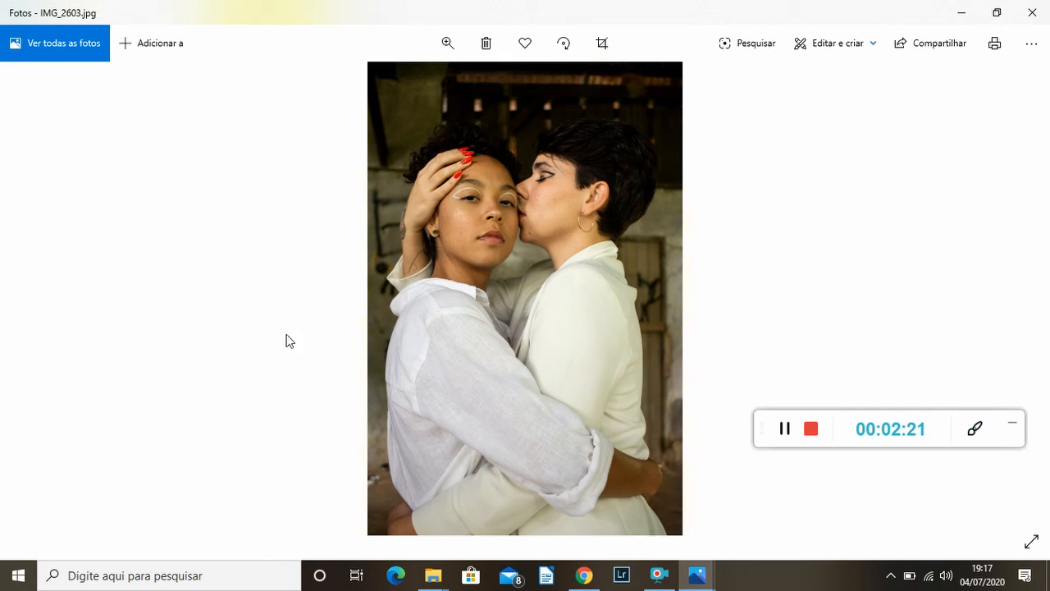
Return to the final version of IMG_2577 for another look and continue viewing through IMG_2675.
{"action": "left_click", "coordinate": [41, 298]}
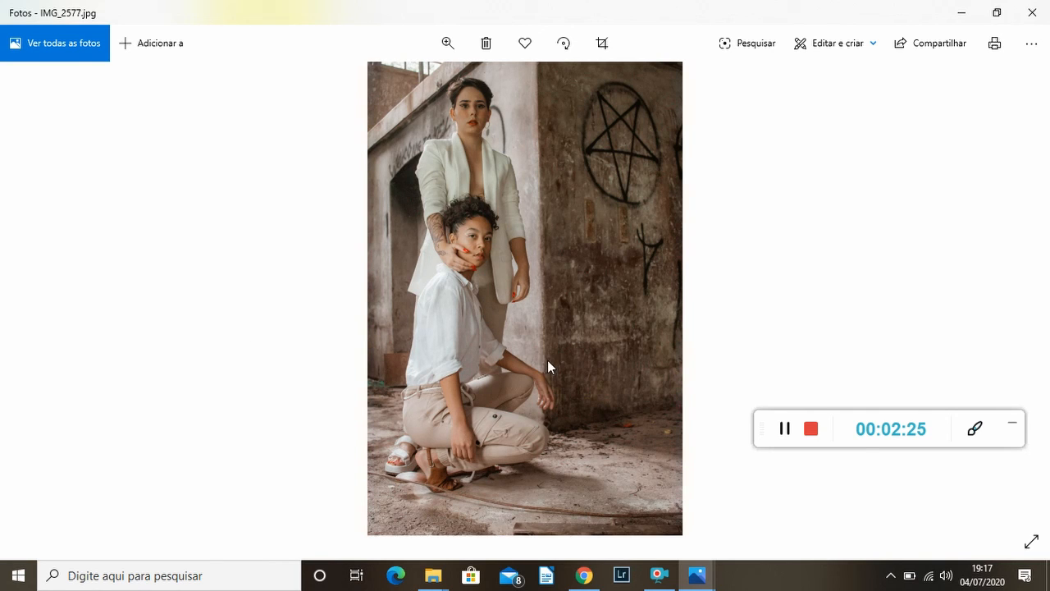
{"action": "mouse_move", "coordinate": [987, 337]}
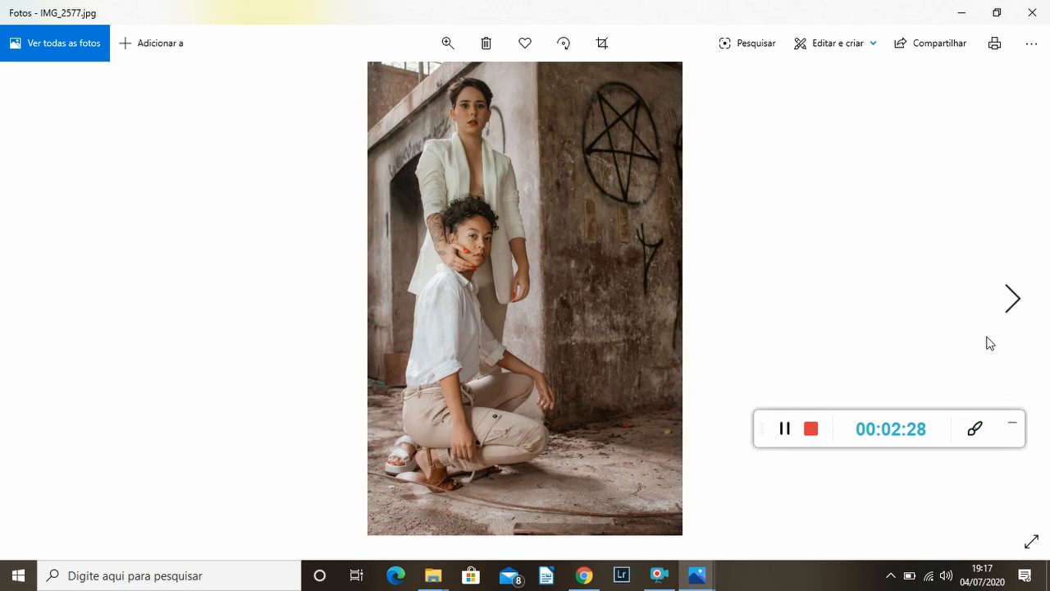
{"action": "left_click", "coordinate": [1013, 299]}
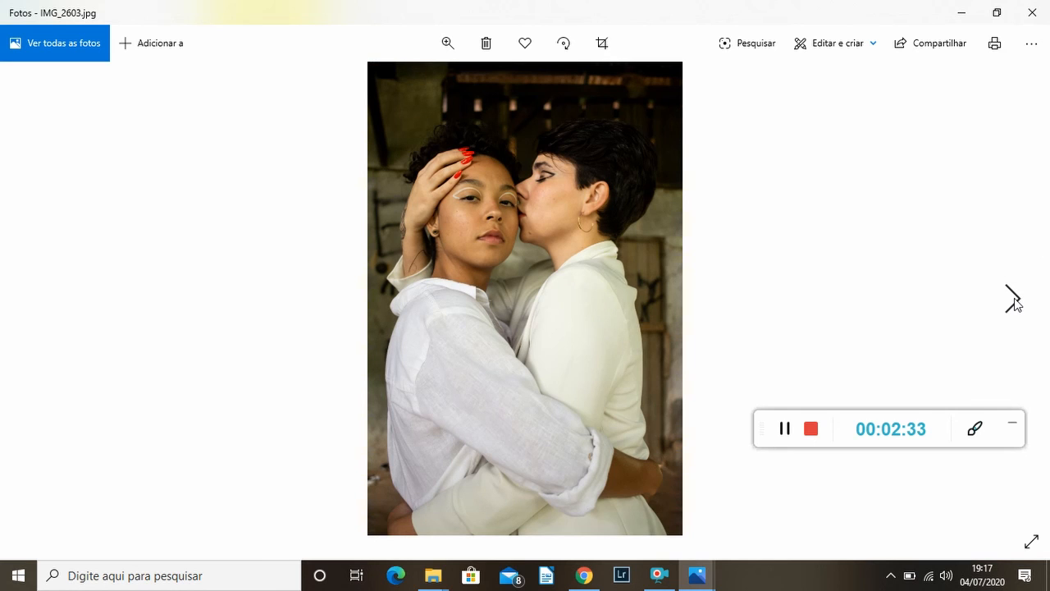
{"action": "left_click", "coordinate": [1014, 301]}
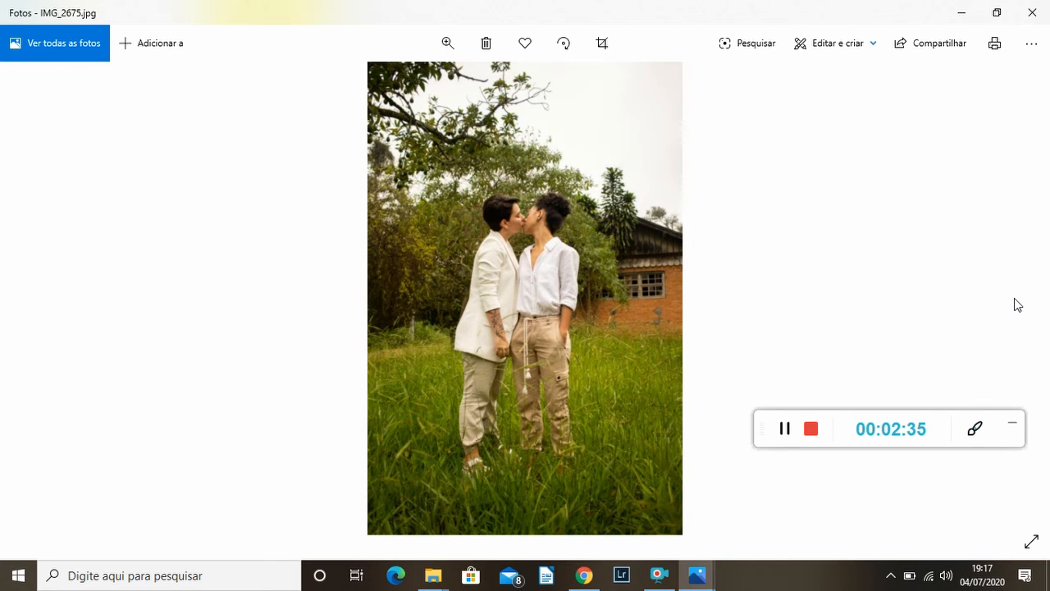